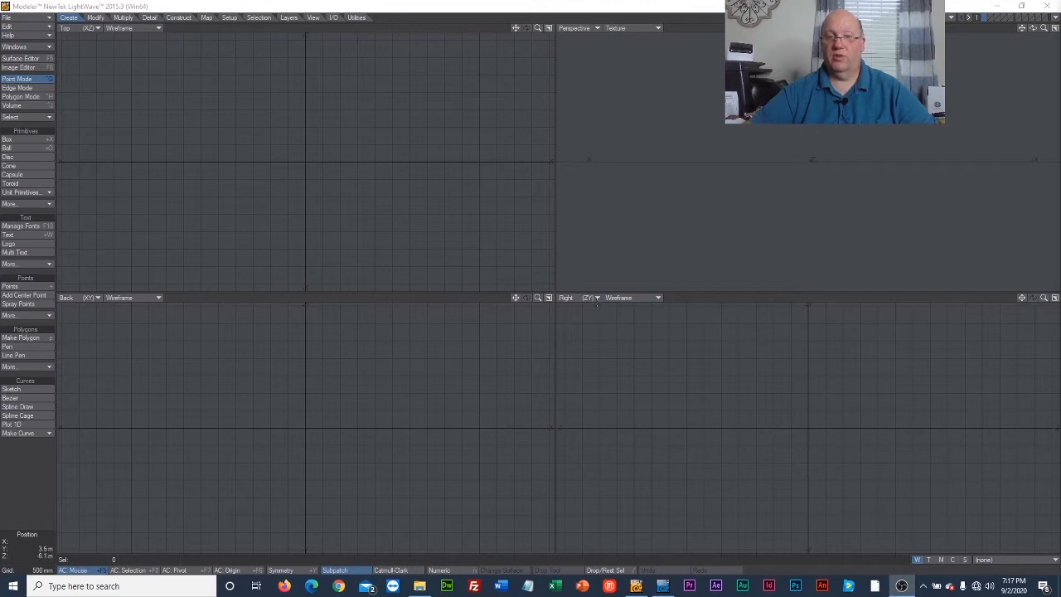
Draw a ball with the Ball tool, with radii of about 4.25 m in X, 3.15 m in Y and 3.6 m in Z.
left_click(598, 300)
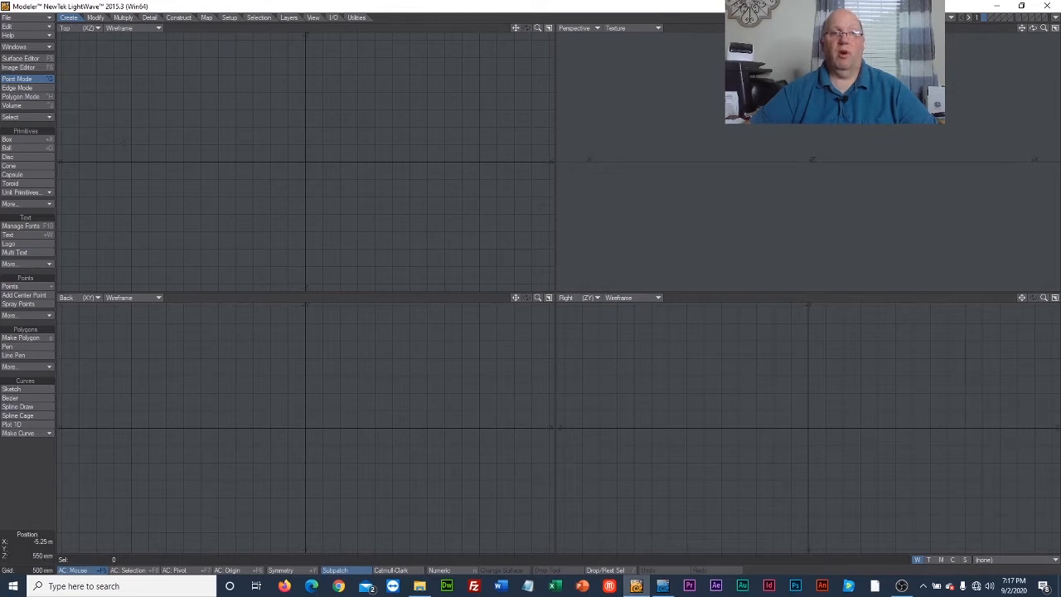
left_click(22, 149)
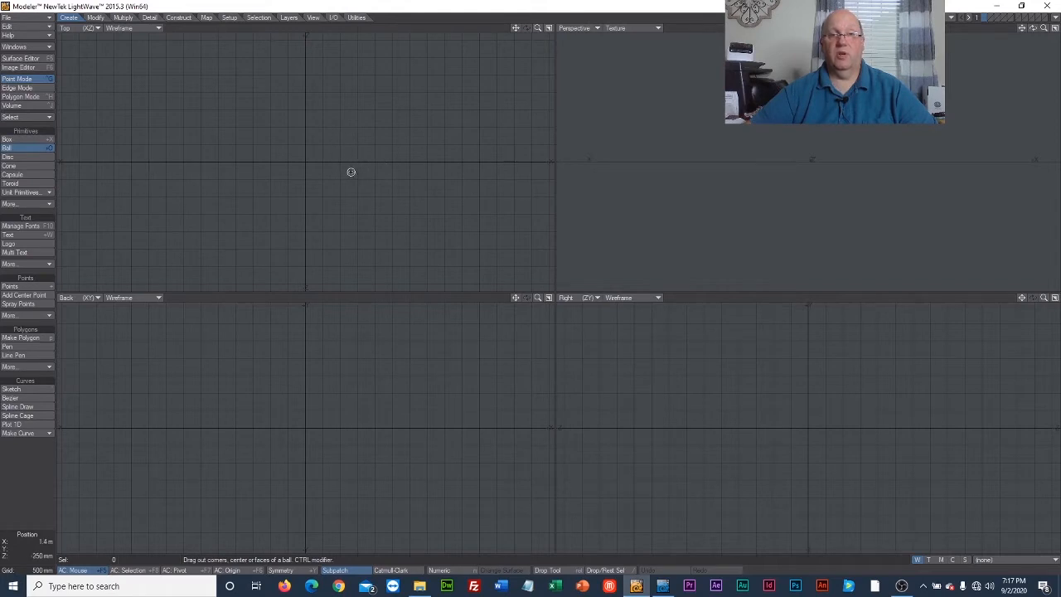
left_click(21, 149)
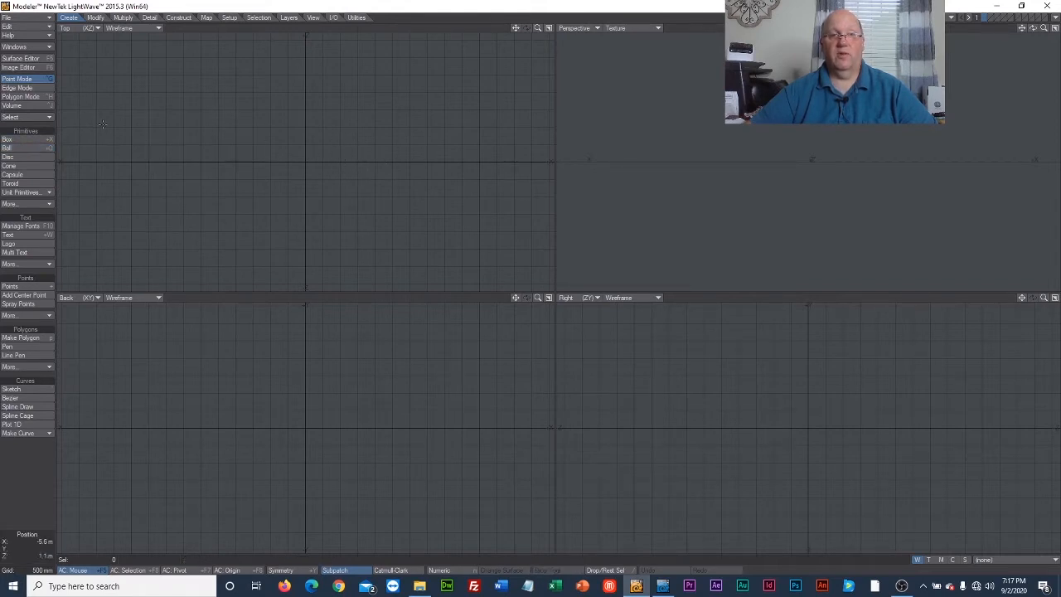
left_click(21, 148)
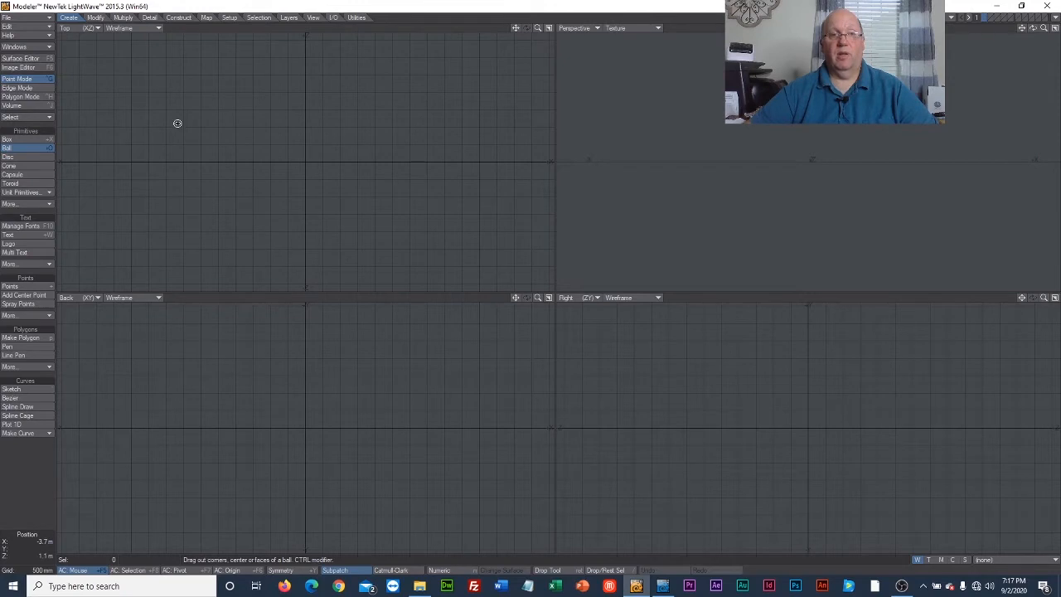
left_click_drag(178, 122, 324, 249)
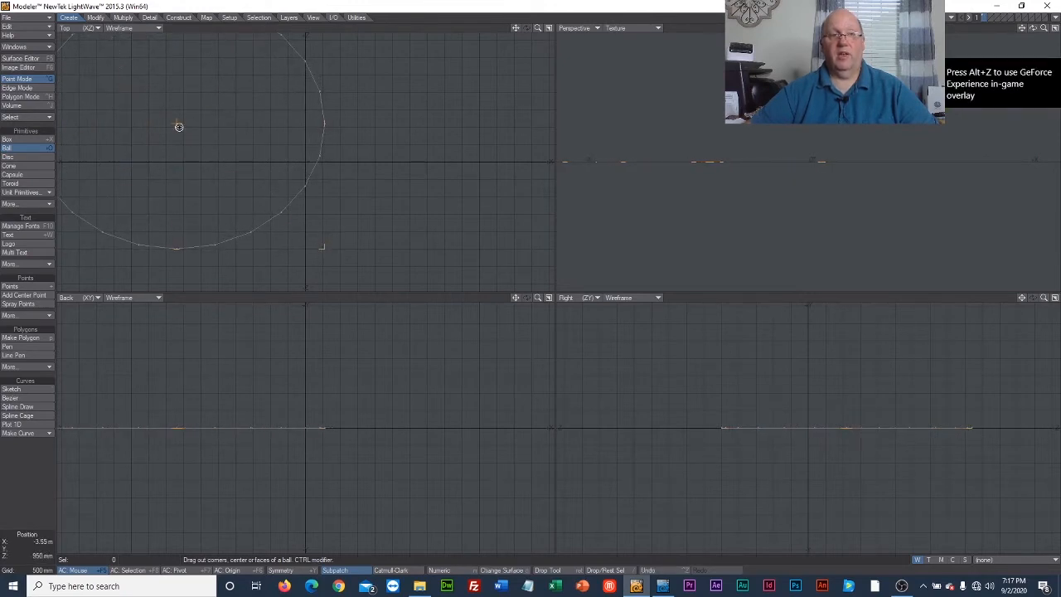
left_click_drag(178, 127, 328, 160)
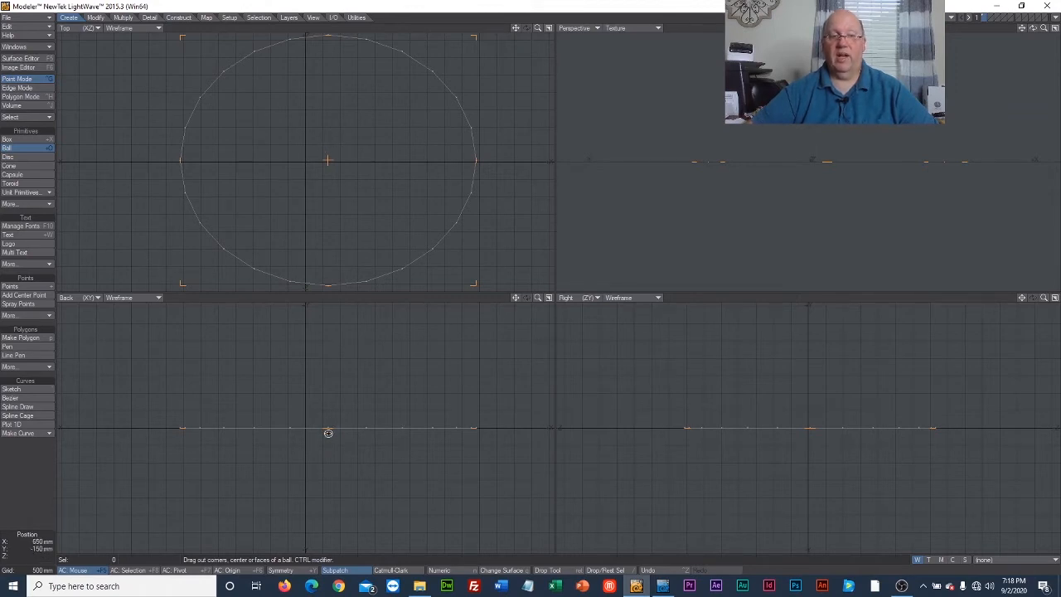
left_click_drag(334, 432, 332, 319)
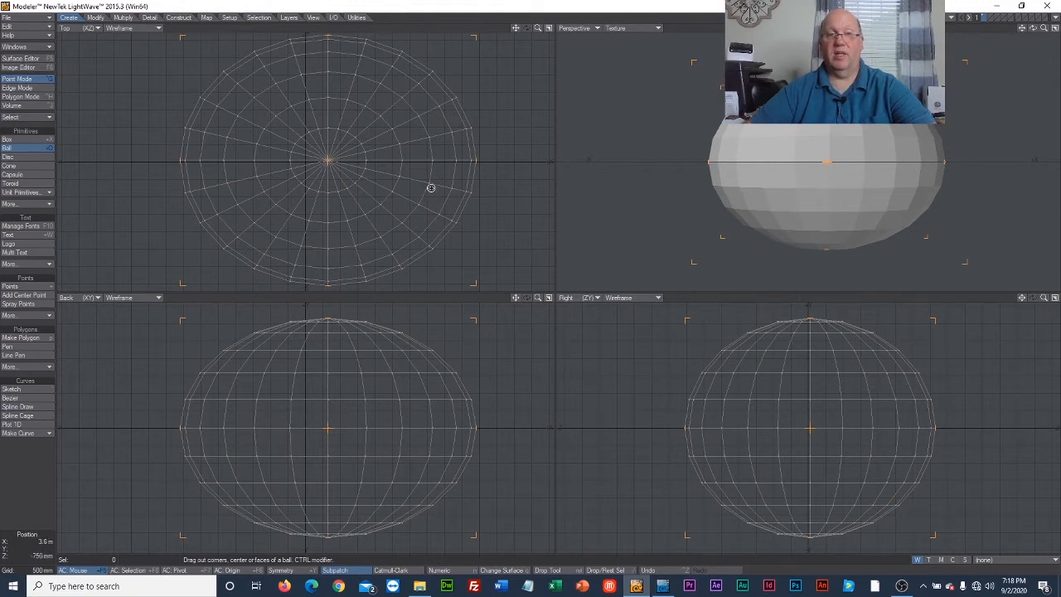
Set the ball's X, Y and Z radii to 4 m each in its numeric settings.
key("n")
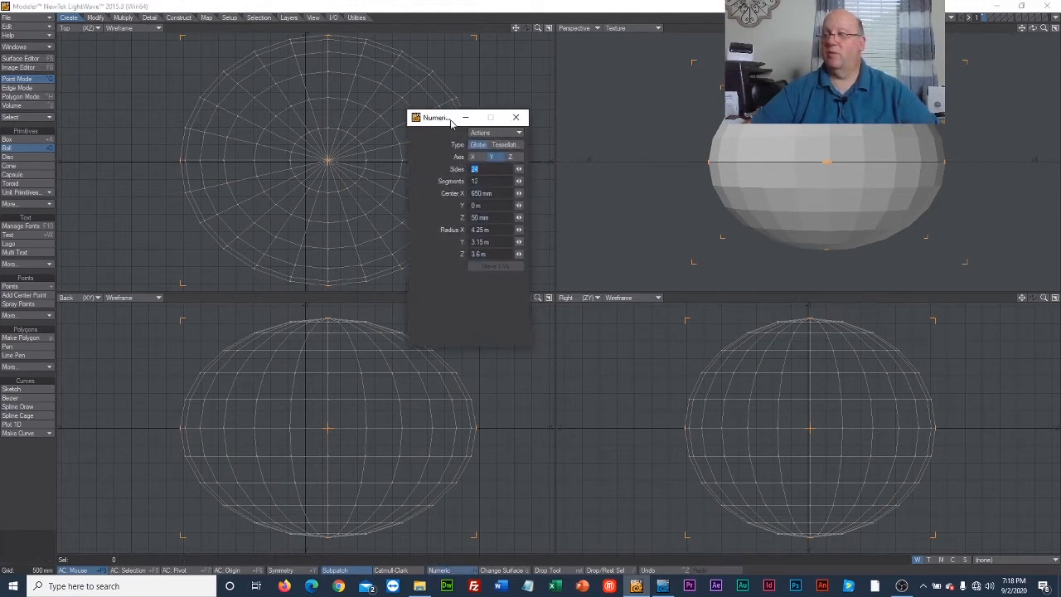
left_click_drag(452, 122, 308, 110)
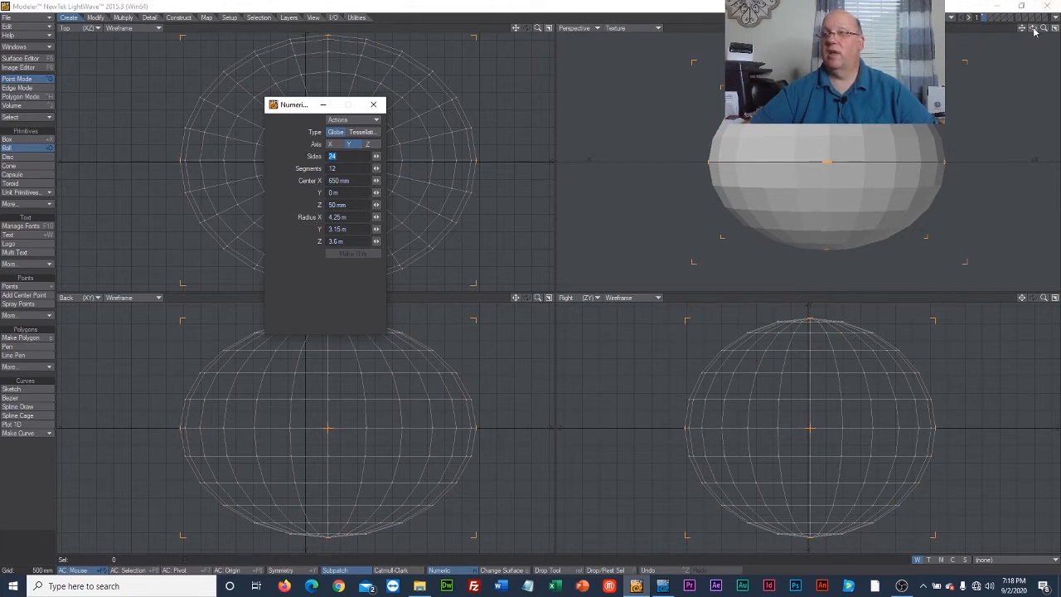
mouse_move(1034, 29)
left_mouse_down()
mouse_move(1013, 106)
mouse_move(1029, 30)
mouse_move(1025, 55)
mouse_move(1010, 65)
mouse_move(1019, 30)
mouse_move(1027, 58)
mouse_move(1034, 31)
left_mouse_up()
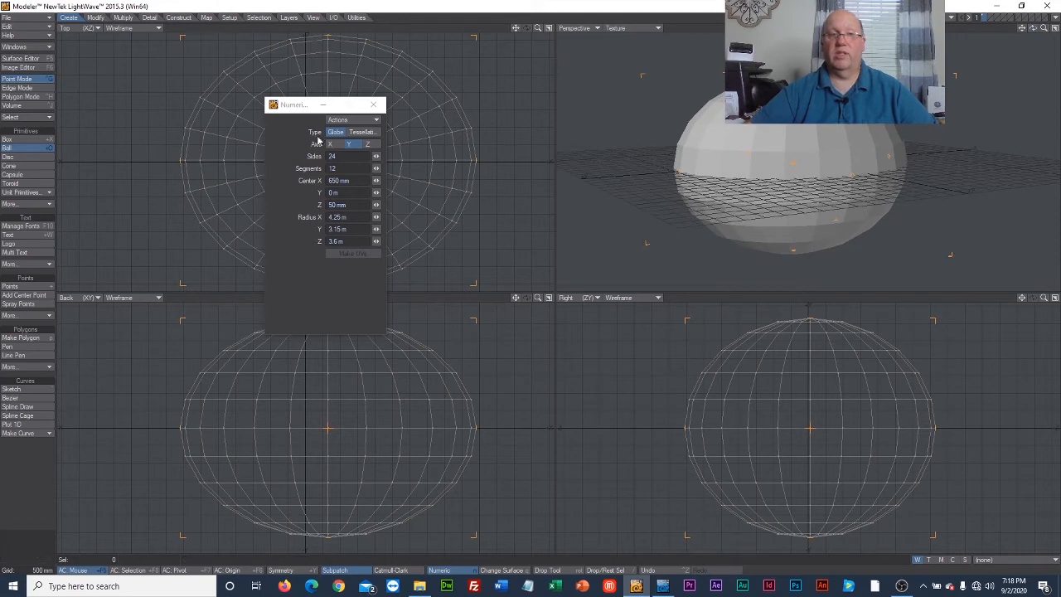
left_click_drag(299, 105, 330, 108)
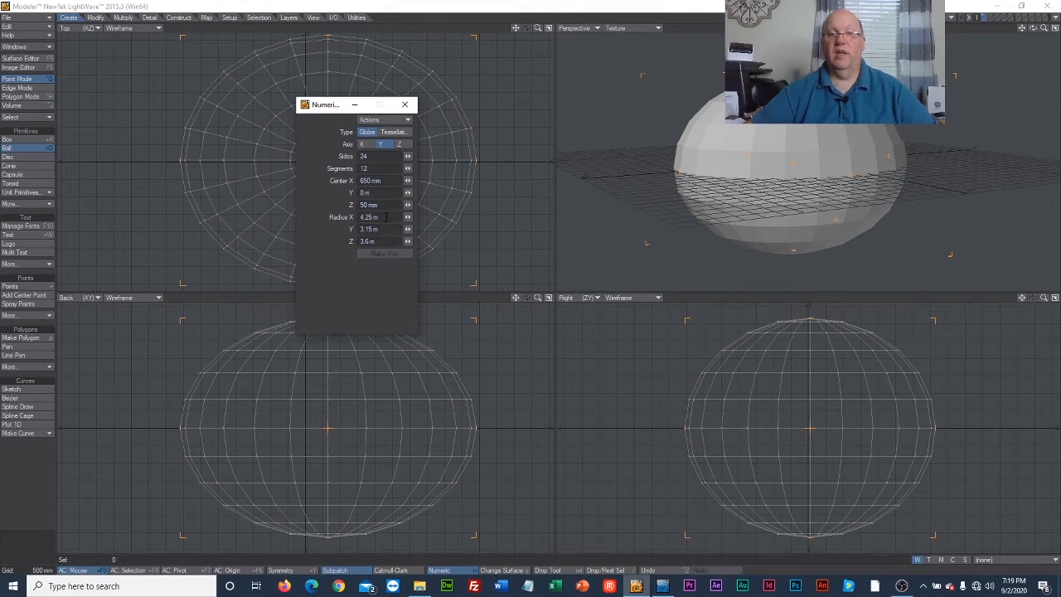
left_click_drag(386, 217, 343, 217)
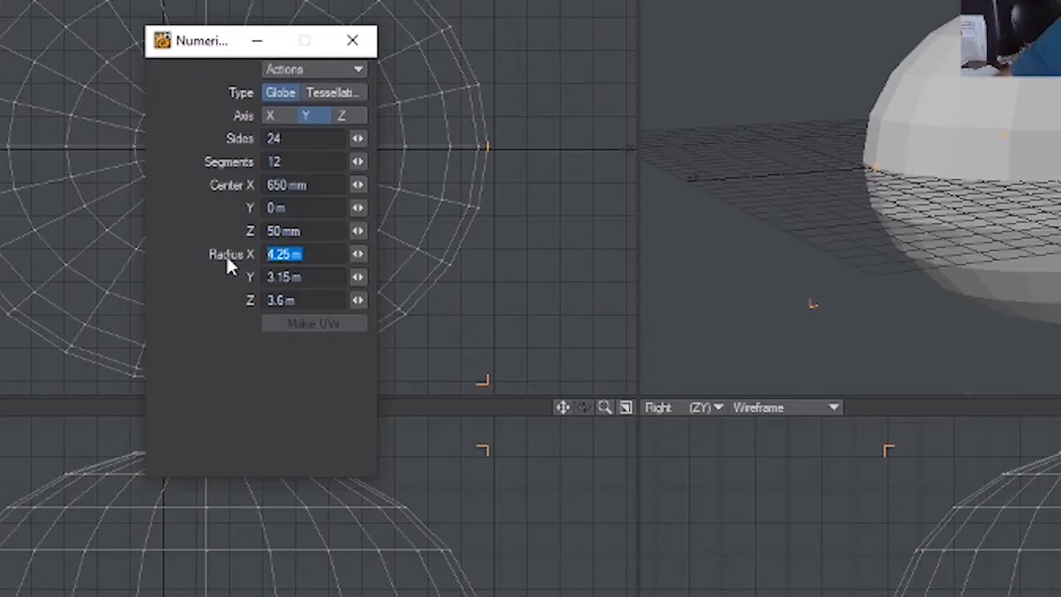
type("4")
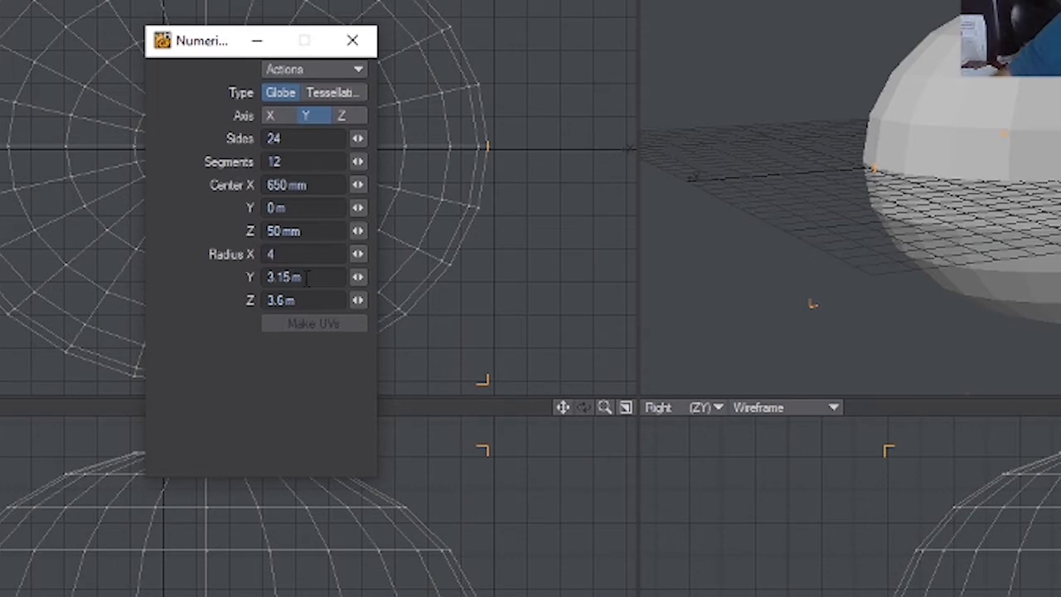
left_click(321, 282)
left_click_drag(321, 280, 274, 294)
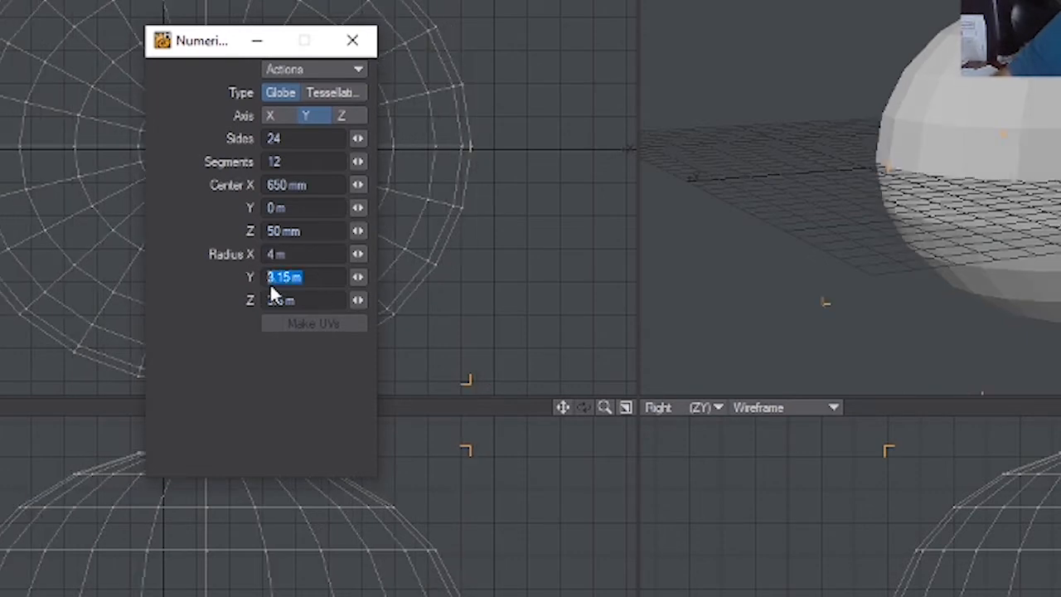
type("4")
key("Tab")
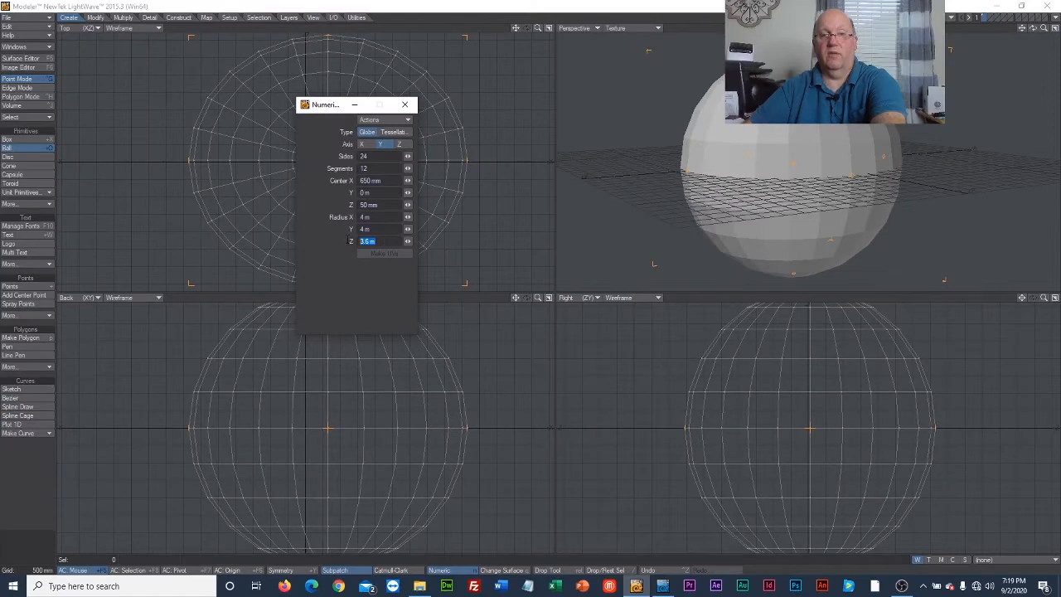
type("4")
key("Return")
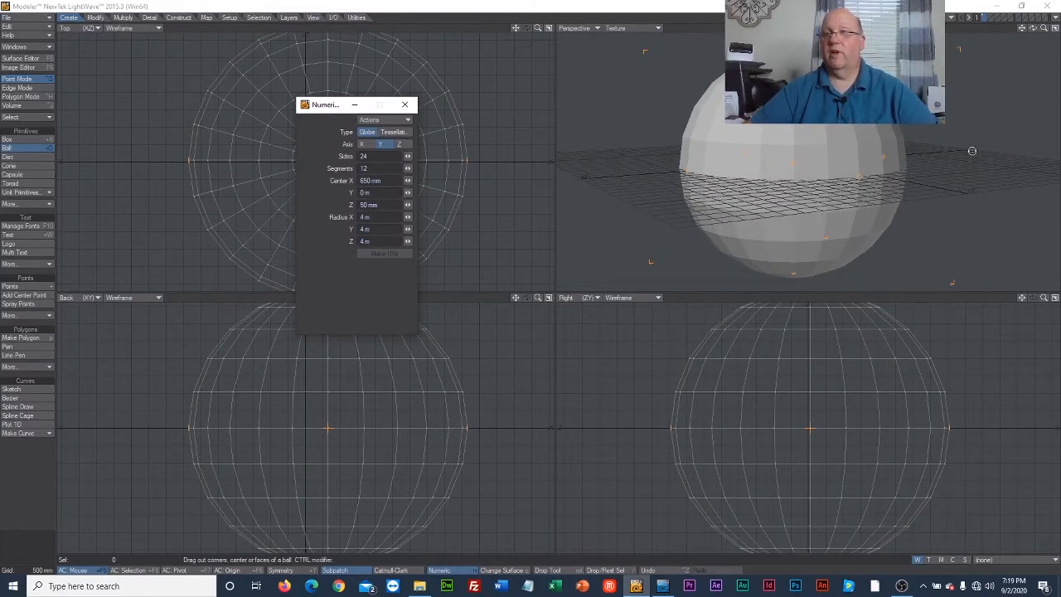
Center the ball on the origin by setting its center X and center Z to 0 m.
mouse_move(1034, 29)
left_mouse_down()
mouse_move(1022, 37)
mouse_move(1016, 25)
mouse_move(1035, 30)
left_mouse_up()
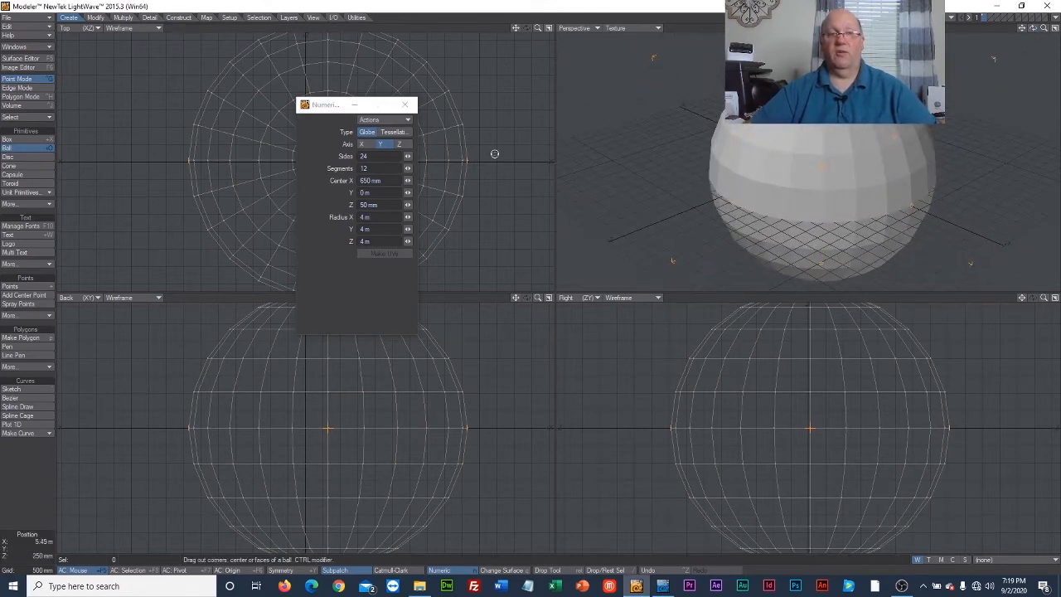
left_click_drag(330, 116, 388, 134)
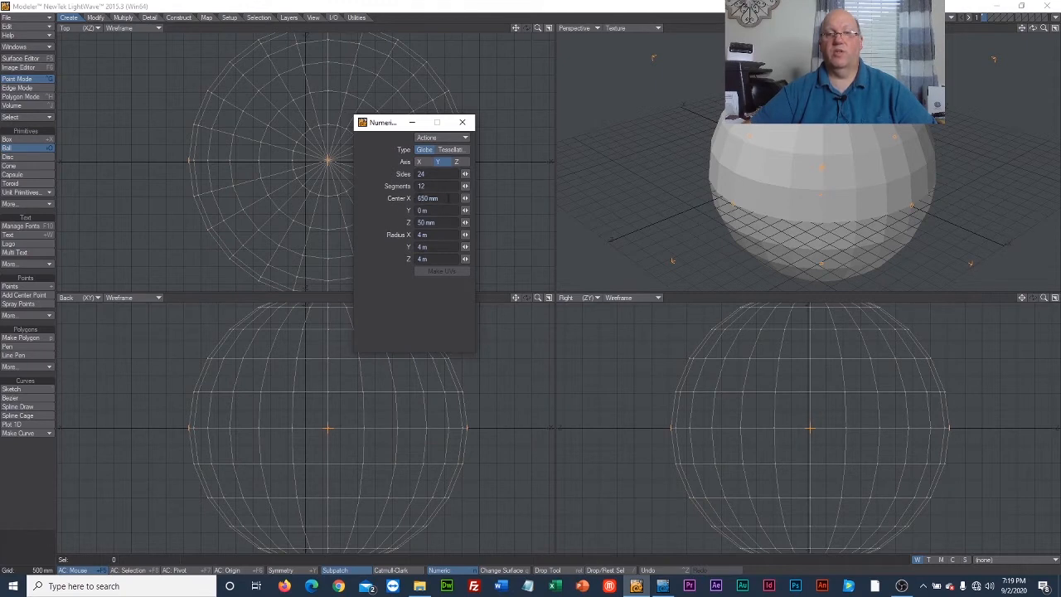
left_click(437, 198)
type("0")
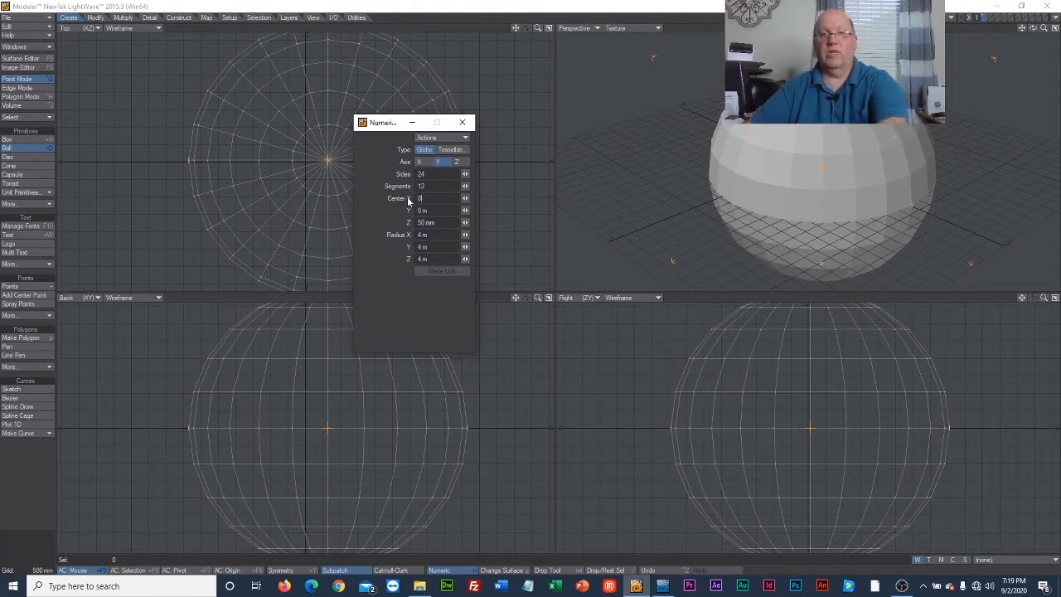
left_click(442, 223)
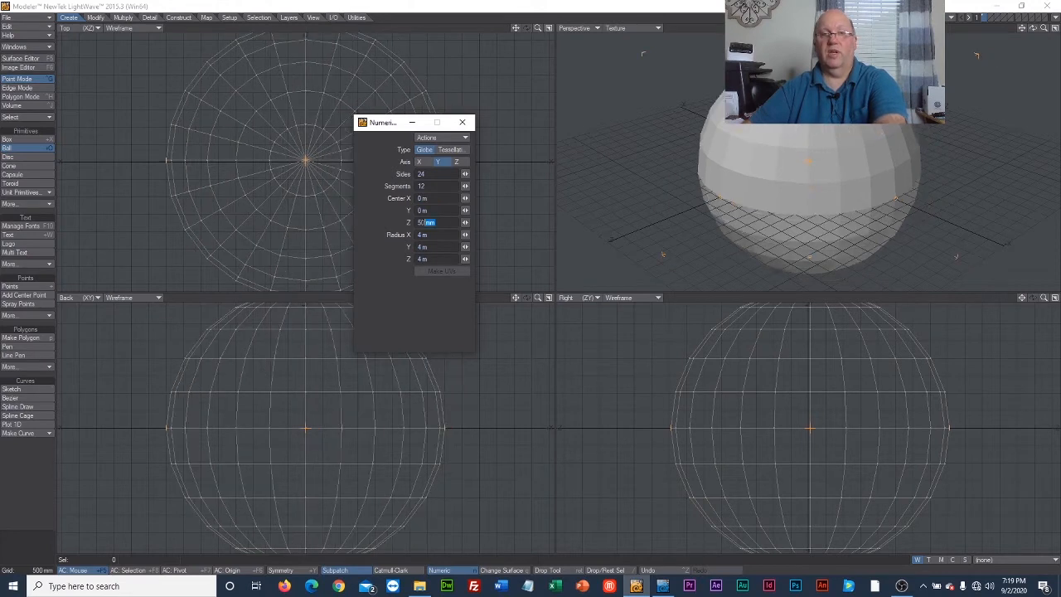
type("0")
key("Return")
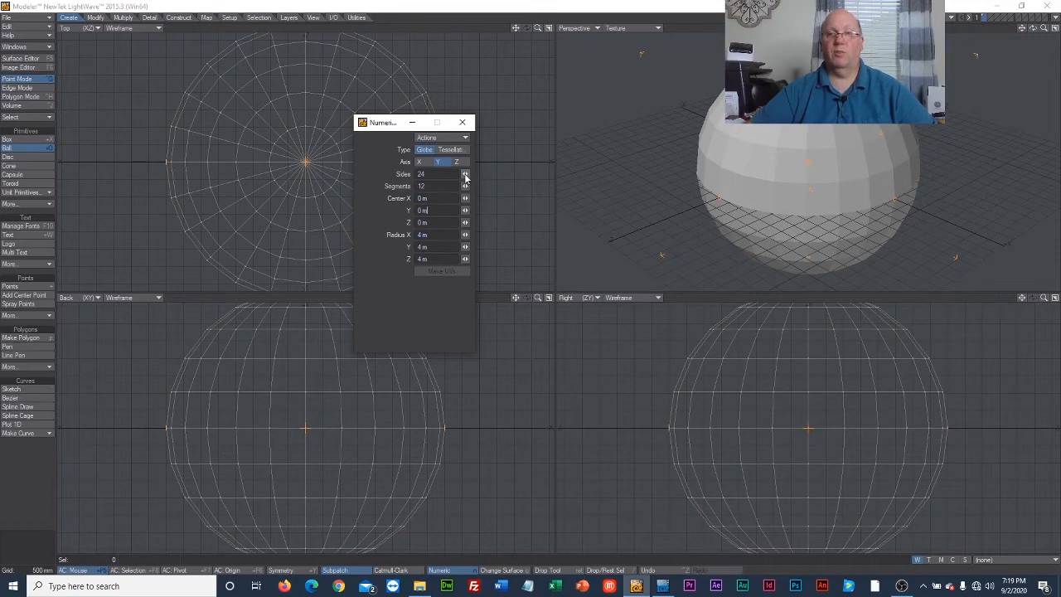
Close the numeric settings and drop the Ball tool to finish the sphere with 24 sides.
mouse_move(465, 173)
left_mouse_down()
mouse_move(502, 173)
mouse_move(471, 173)
left_mouse_up()
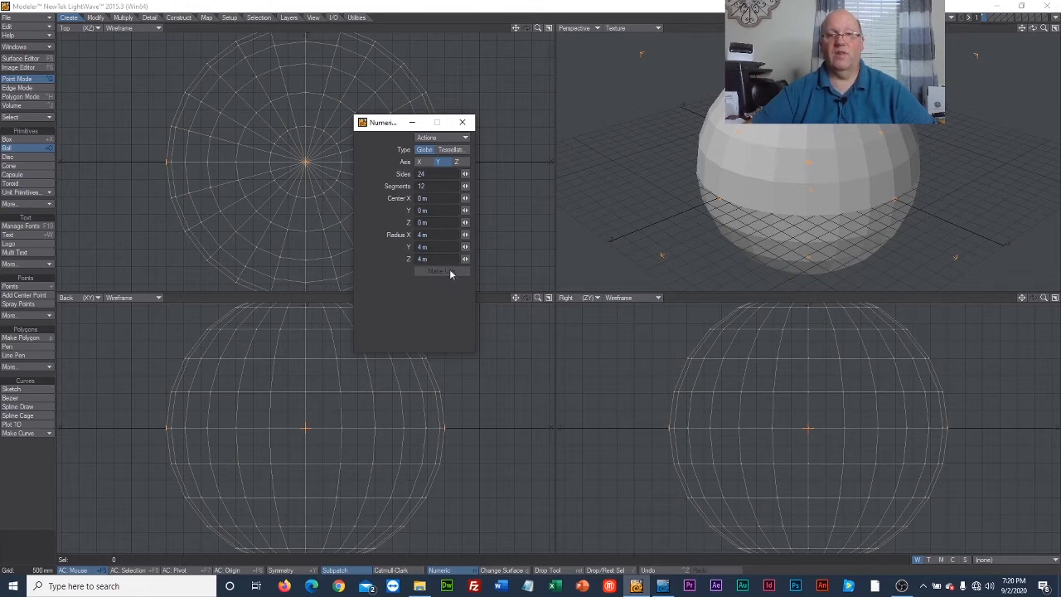
left_click(465, 123)
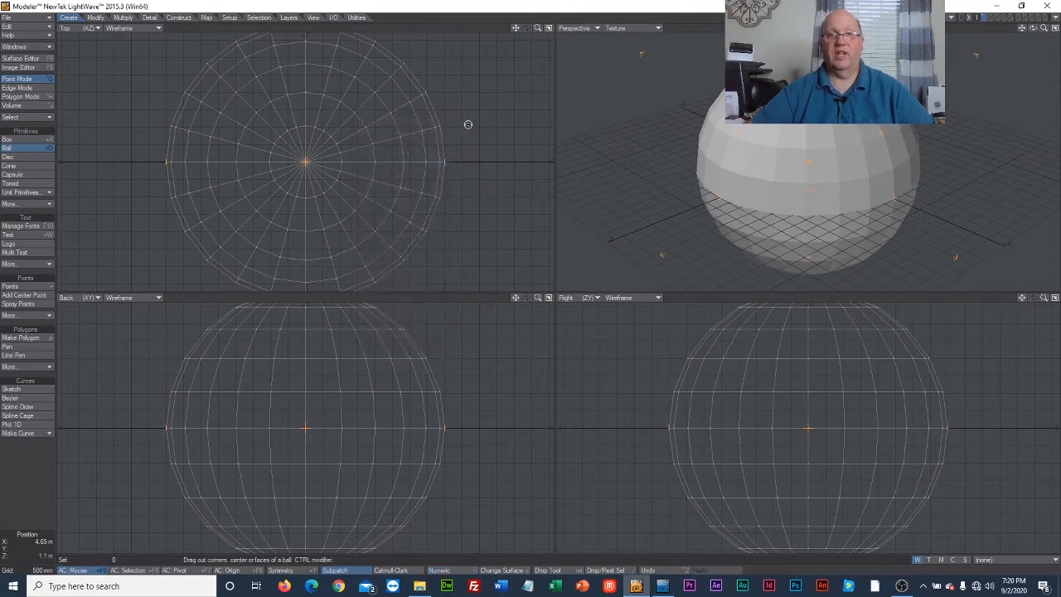
left_click(10, 149)
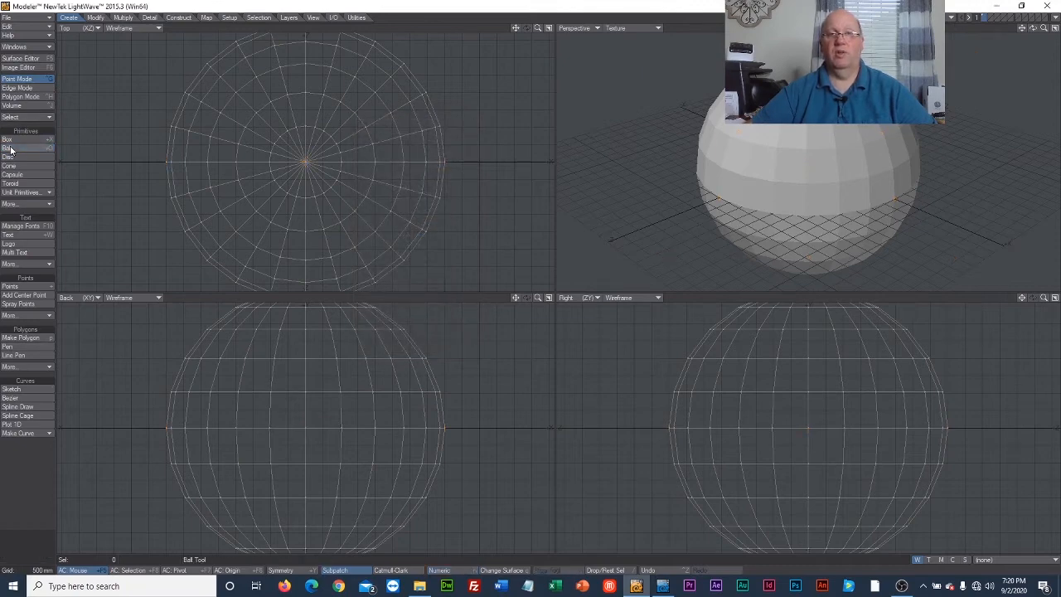
Fit the whole sphere in the views and switch the selection mode to polygons.
left_click_drag(538, 28, 510, 28)
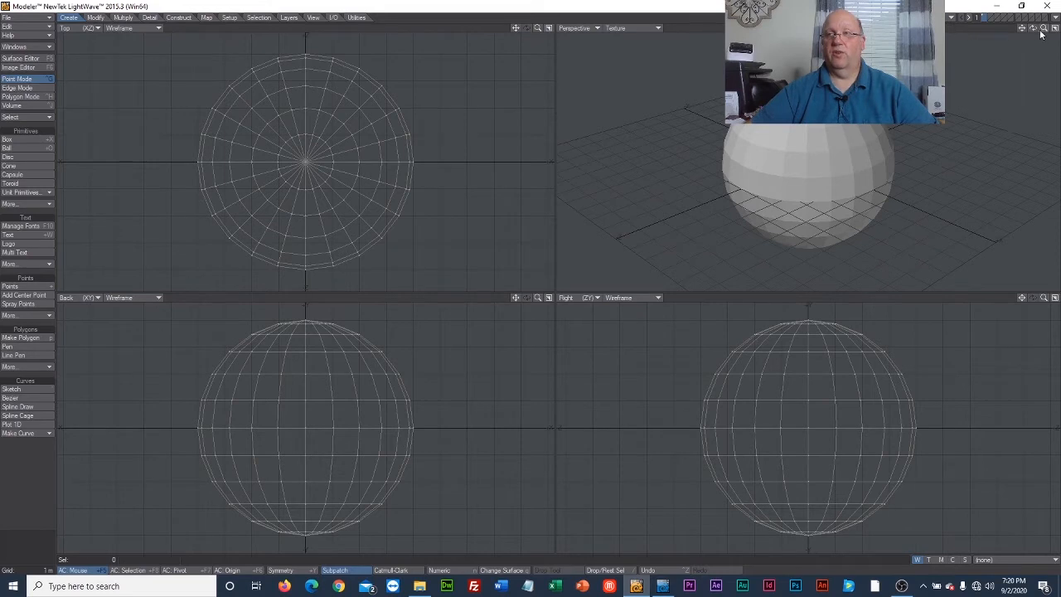
left_click_drag(1033, 28, 1047, 31)
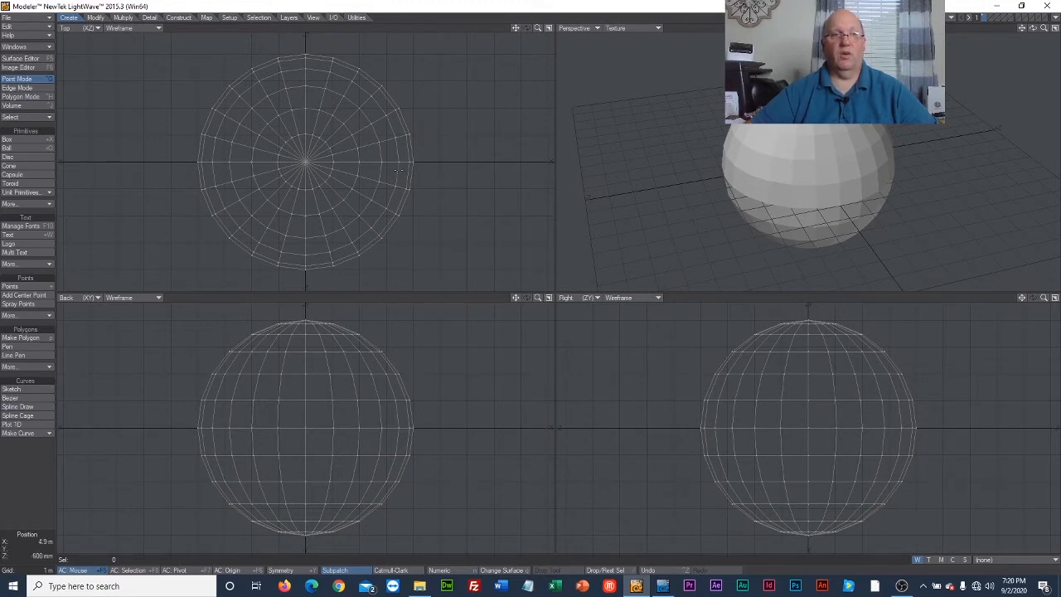
left_click(23, 97)
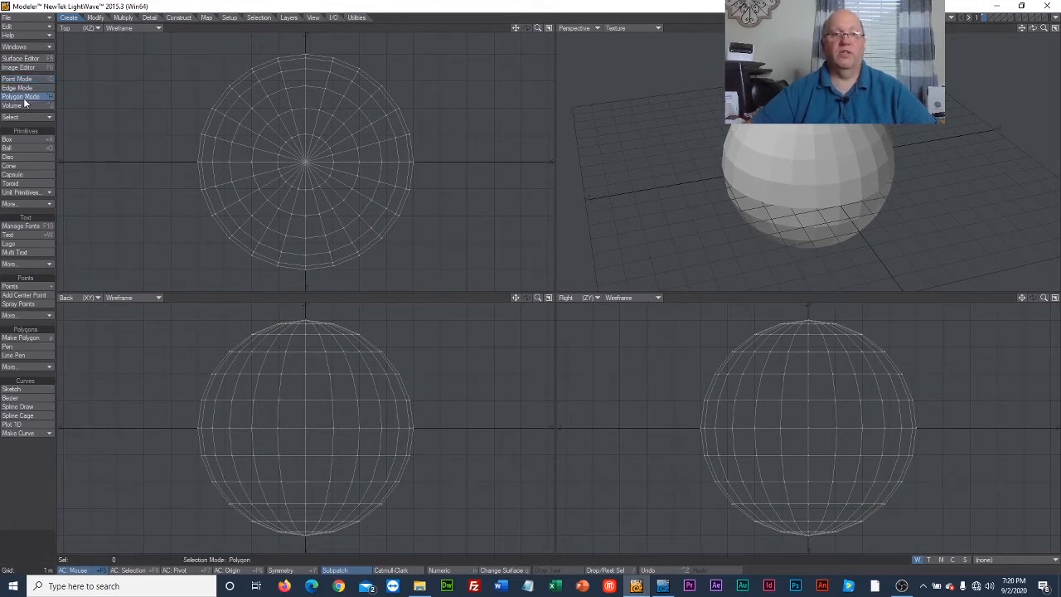
Delete the polygons beside the vertical center line in the sphere's upper half, selected in the Back view, and undo the deletion.
left_click(315, 375)
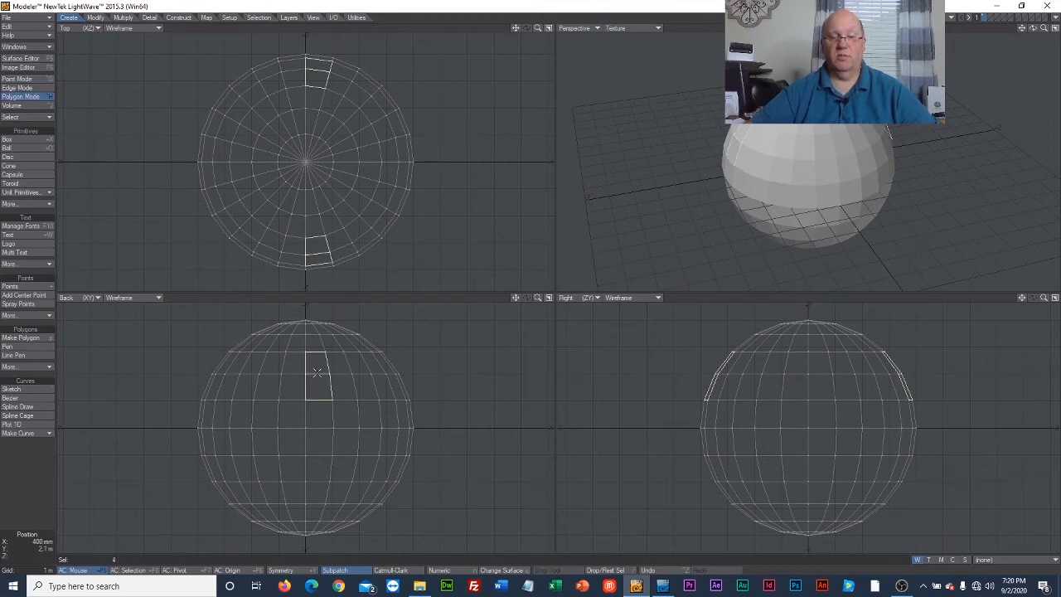
key("Delete")
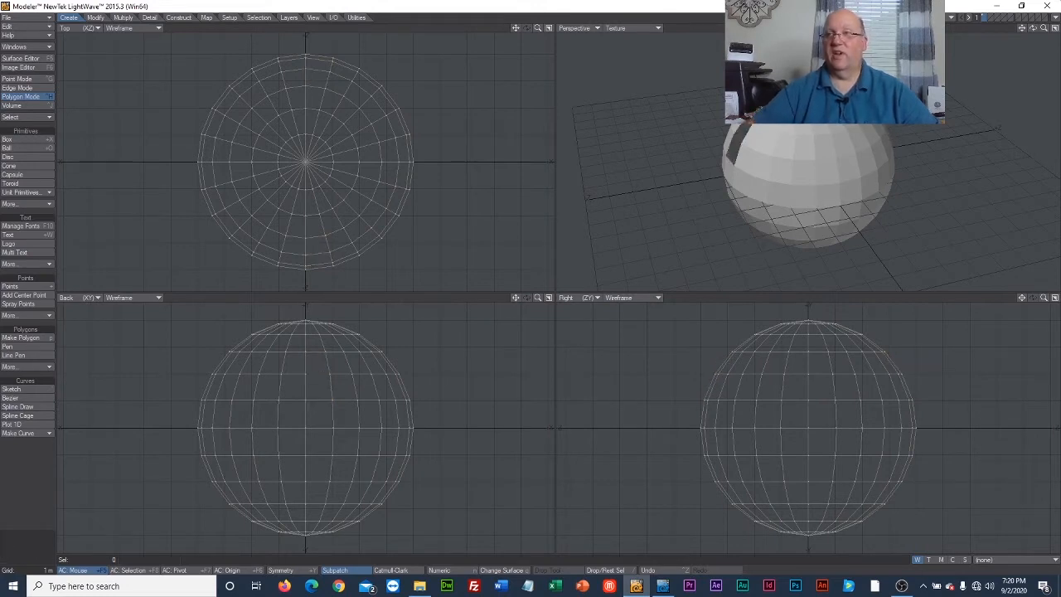
left_click_drag(1034, 29, 1005, 30)
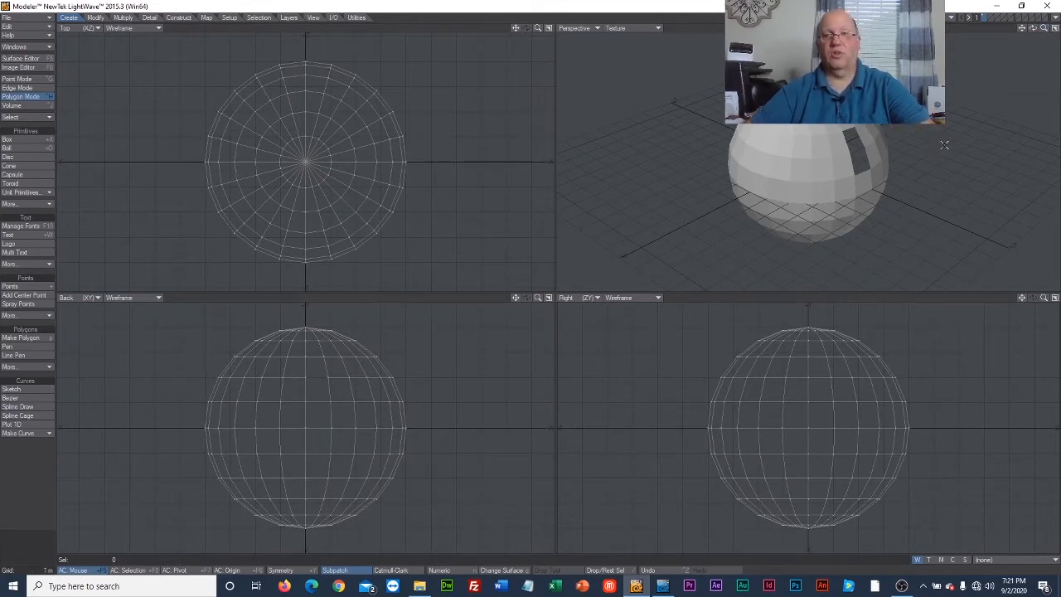
key("ctrl+z")
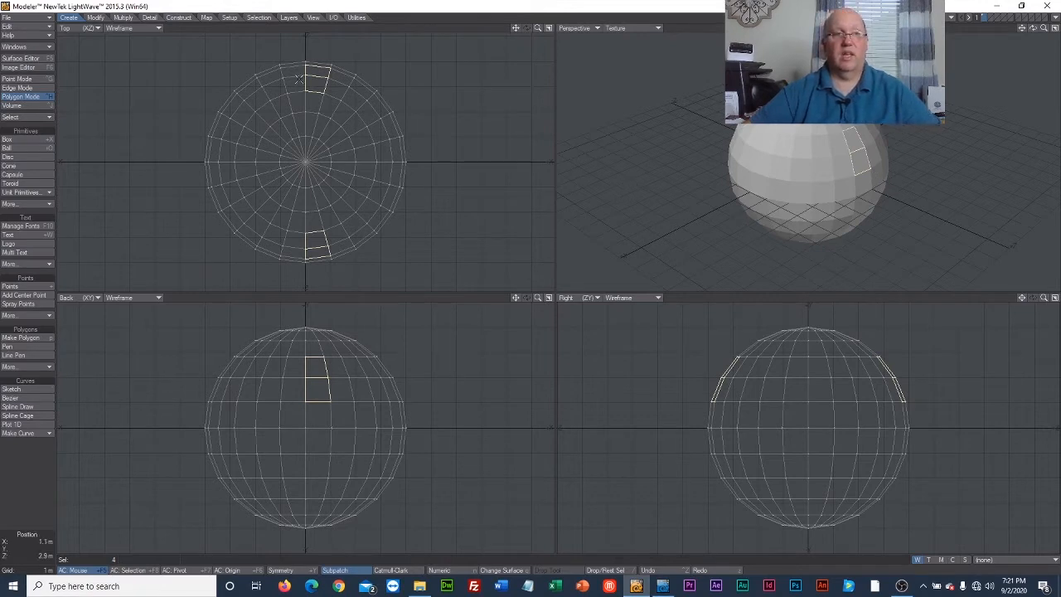
Clear the restored selection and lasso around the whole sphere in the Top view to select all its polygons.
mouse_move(258, 39)
right_mouse_down()
mouse_move(142, 156)
mouse_move(211, 259)
mouse_move(377, 277)
mouse_move(349, 37)
right_mouse_up()
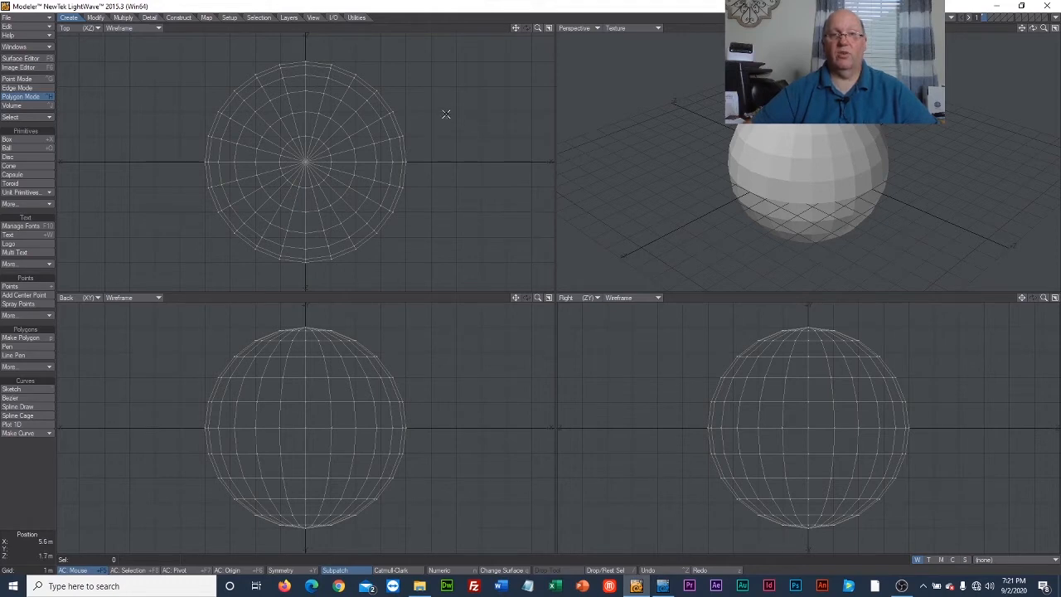
mouse_move(446, 113)
left_mouse_down()
mouse_move(396, 56)
mouse_move(277, 42)
mouse_move(163, 91)
mouse_move(123, 264)
left_mouse_up()
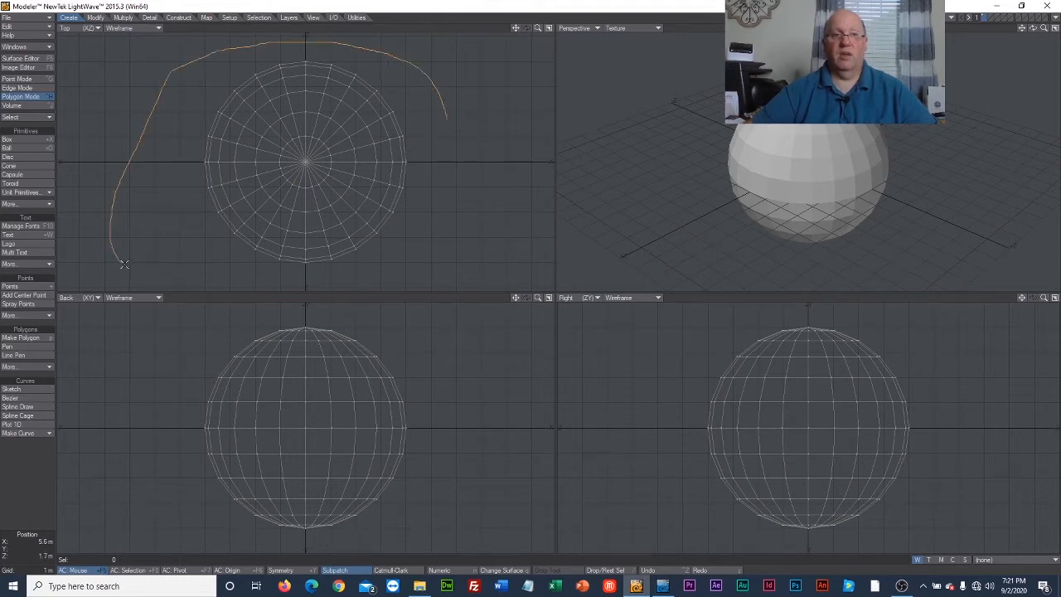
mouse_move(122, 264)
right_mouse_down()
mouse_move(280, 297)
mouse_move(468, 211)
mouse_move(440, 89)
right_mouse_up()
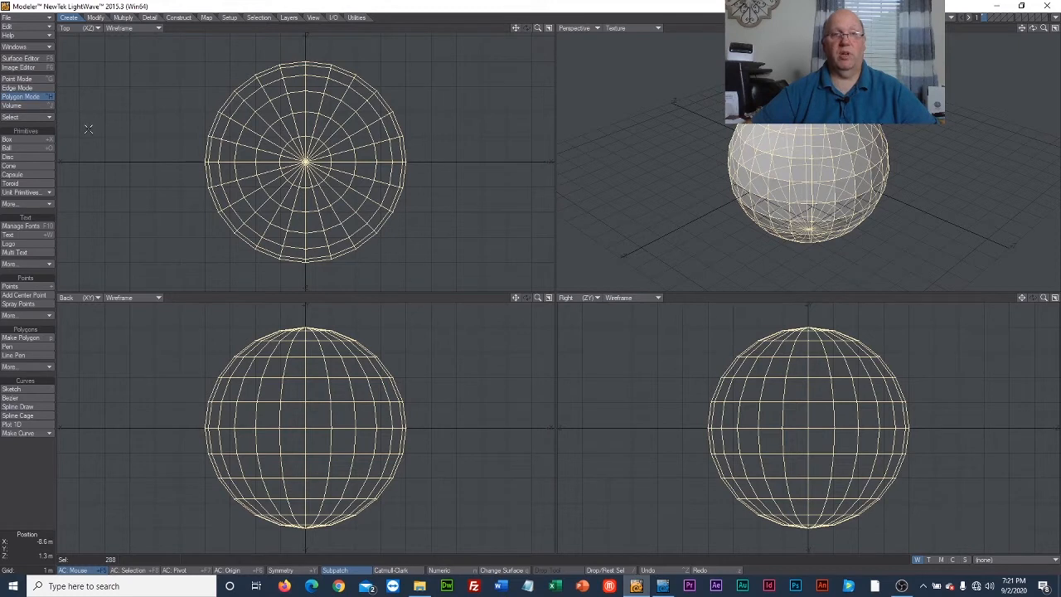
Copy the selected sphere polygons and paste them into layer 2, with layer 1 shown as background.
left_click(46, 27)
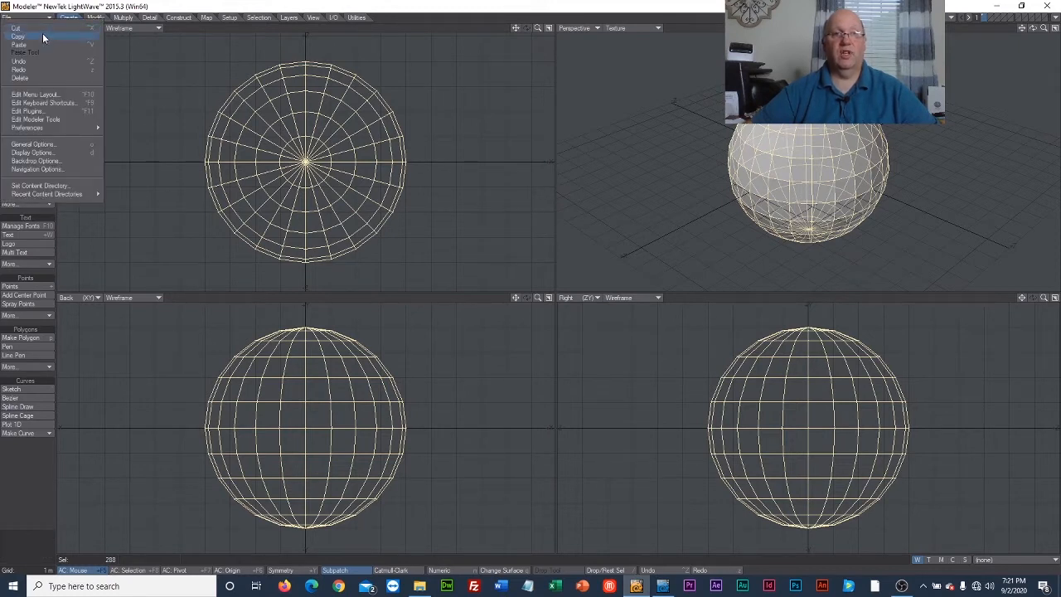
left_click(42, 34)
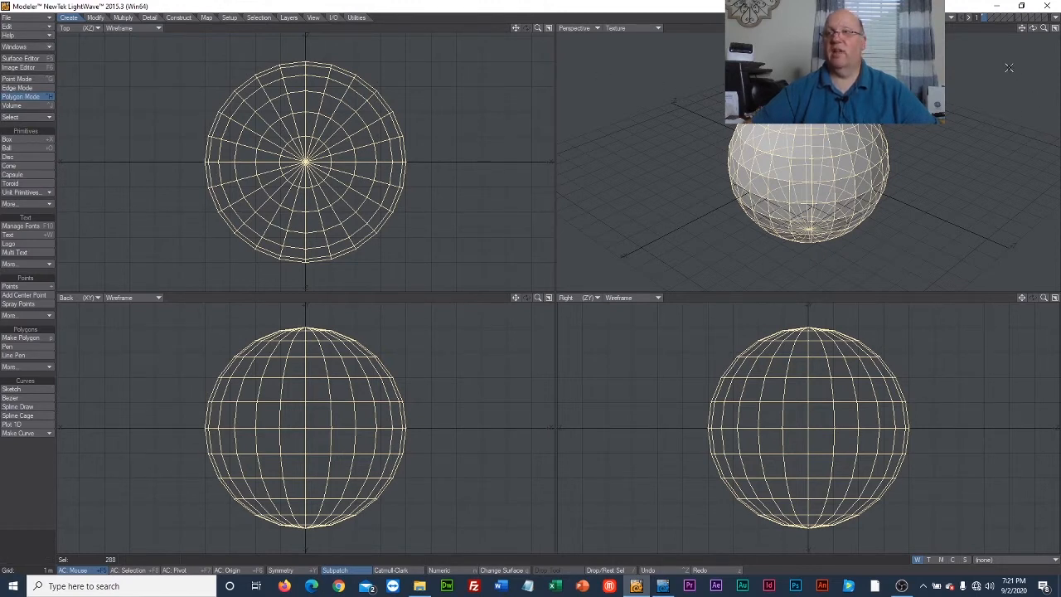
left_click(990, 19)
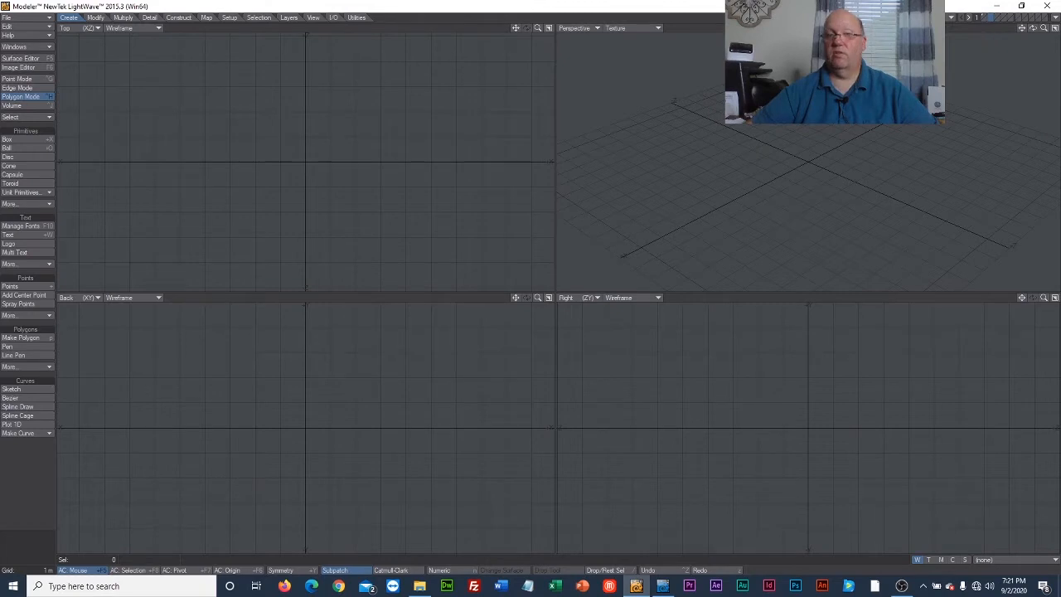
left_click(982, 22)
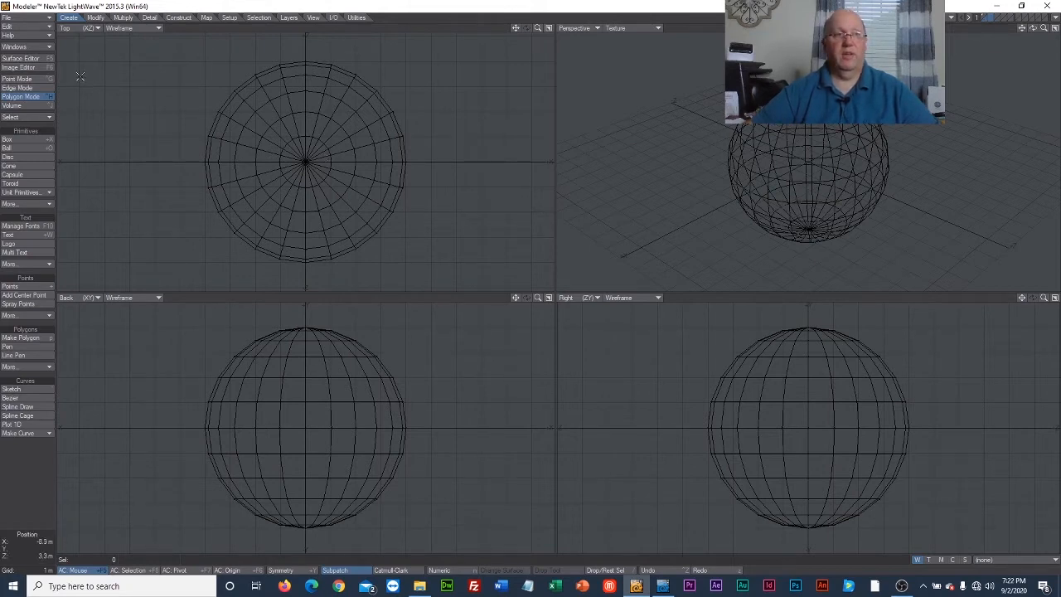
left_click(41, 27)
left_click(43, 33)
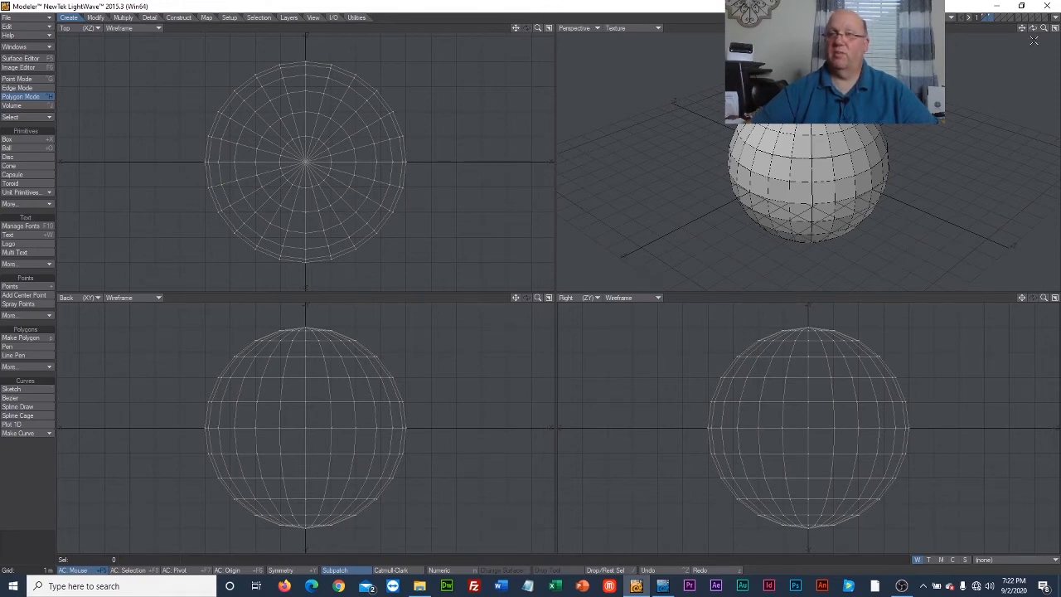
mouse_move(1033, 28)
left_mouse_down()
mouse_move(1006, 20)
mouse_move(1020, 13)
mouse_move(1027, 28)
mouse_move(1013, 28)
left_mouse_up()
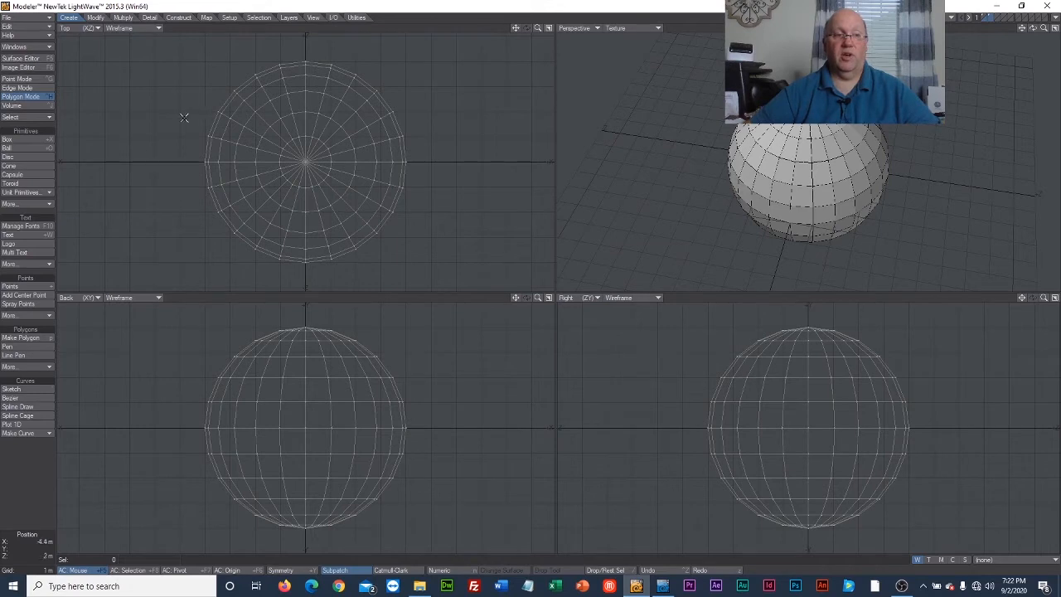
Scale the pasted sphere in layer 2 down to about 95% with the Size tool, working in the Top view.
left_click(96, 17)
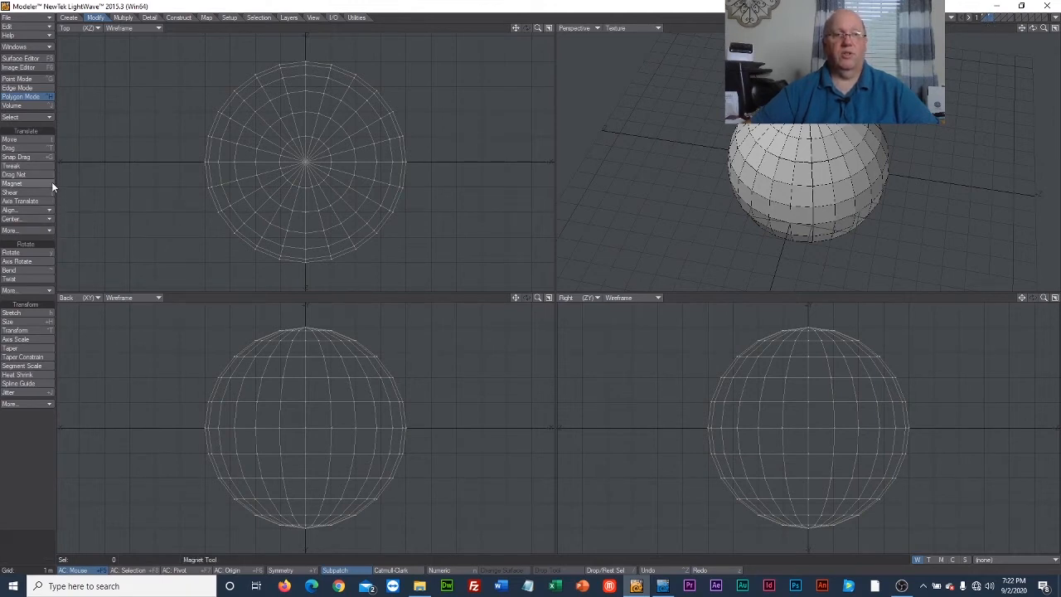
left_click(24, 322)
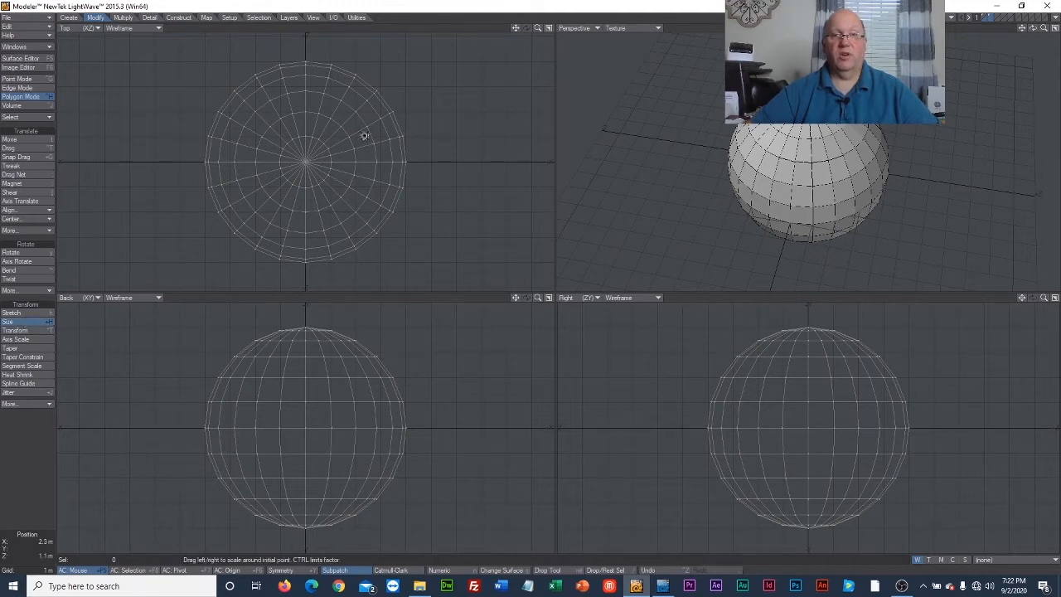
left_click_drag(367, 126, 353, 126)
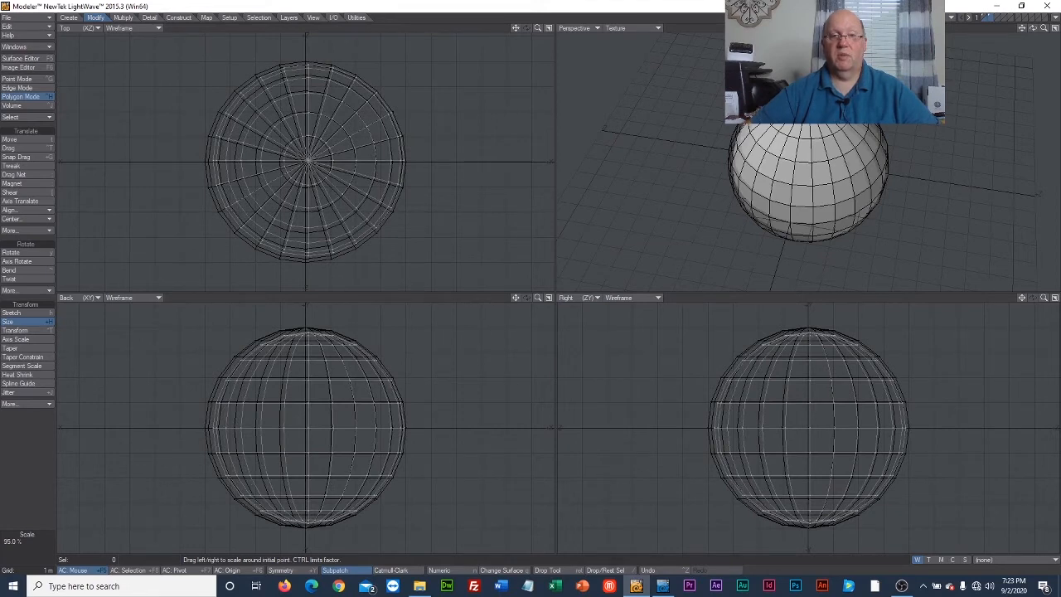
left_click_drag(353, 126, 350, 126)
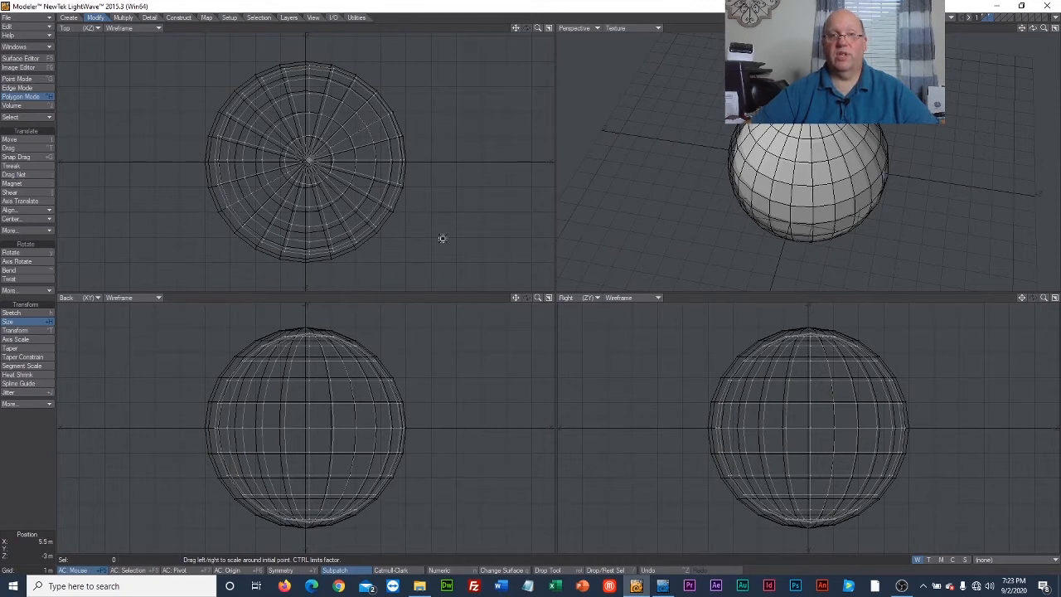
left_click(23, 324)
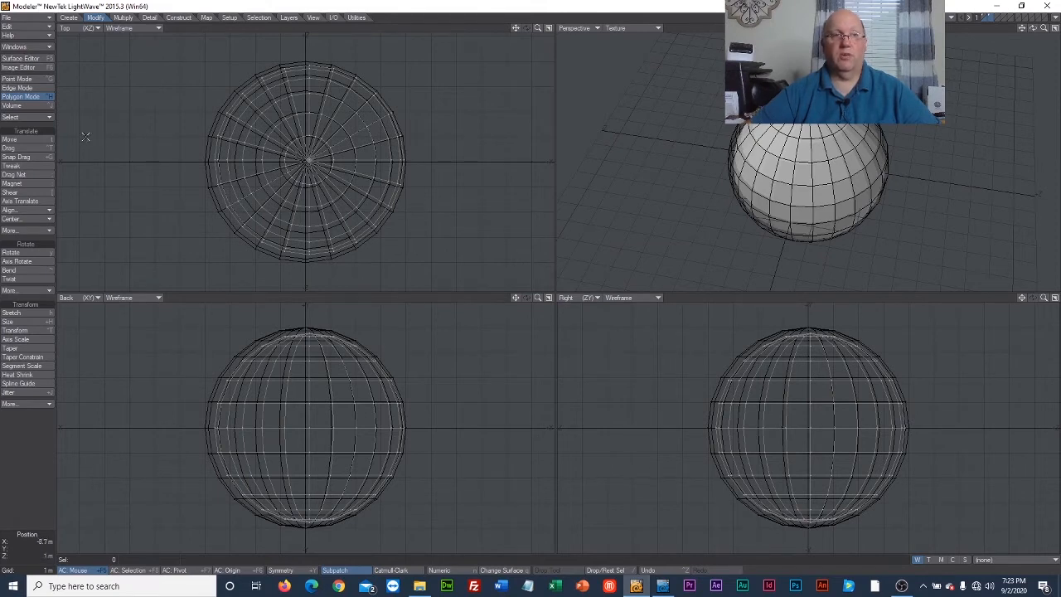
Move the smaller sphere in the Top view so that its center lies on the origin inside the outer sphere.
left_click(32, 139)
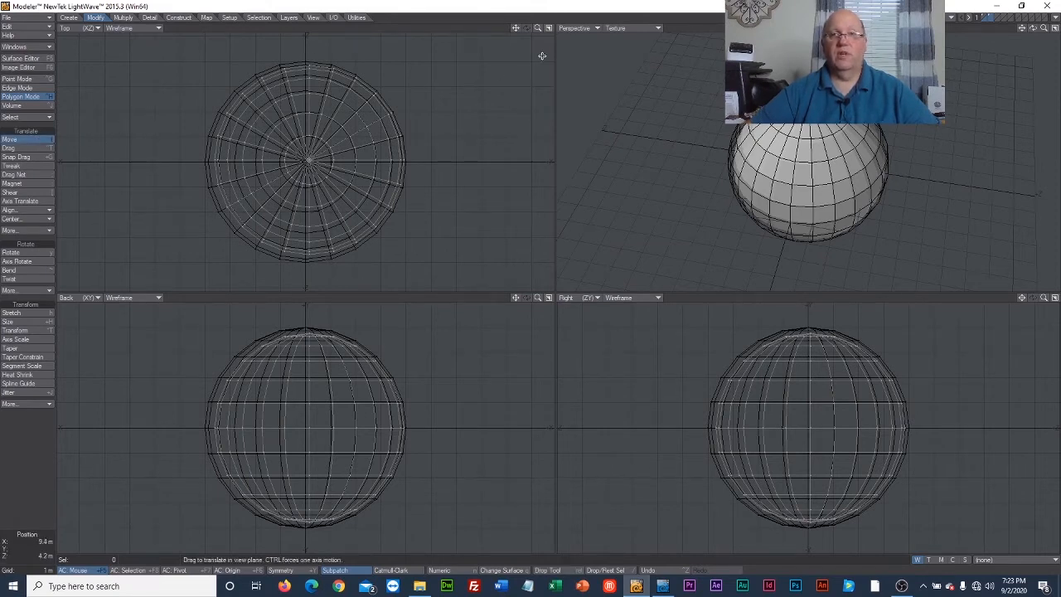
left_click_drag(537, 29, 562, 28)
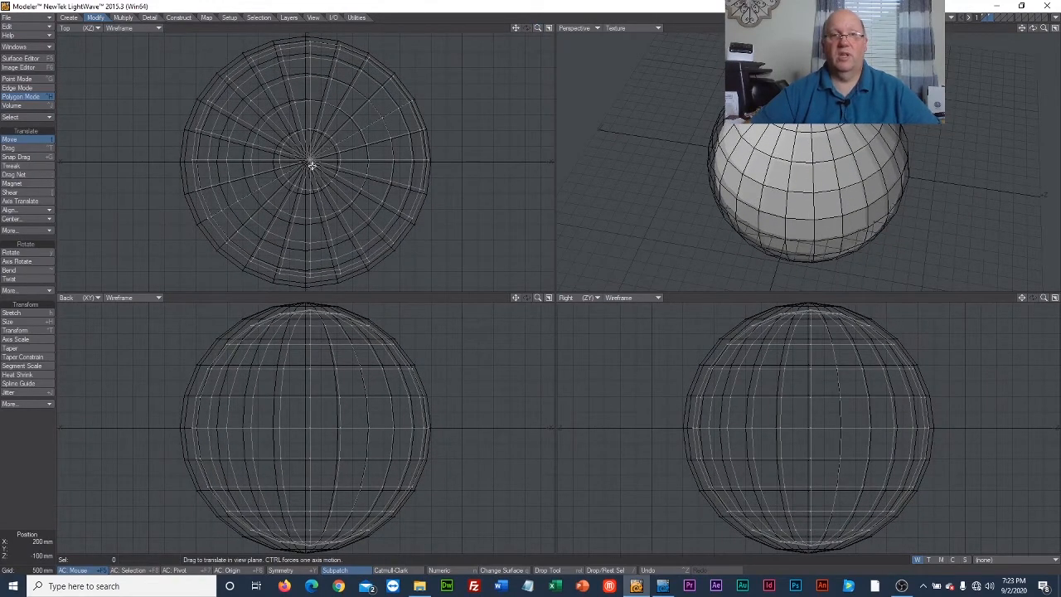
left_click_drag(310, 159, 307, 161)
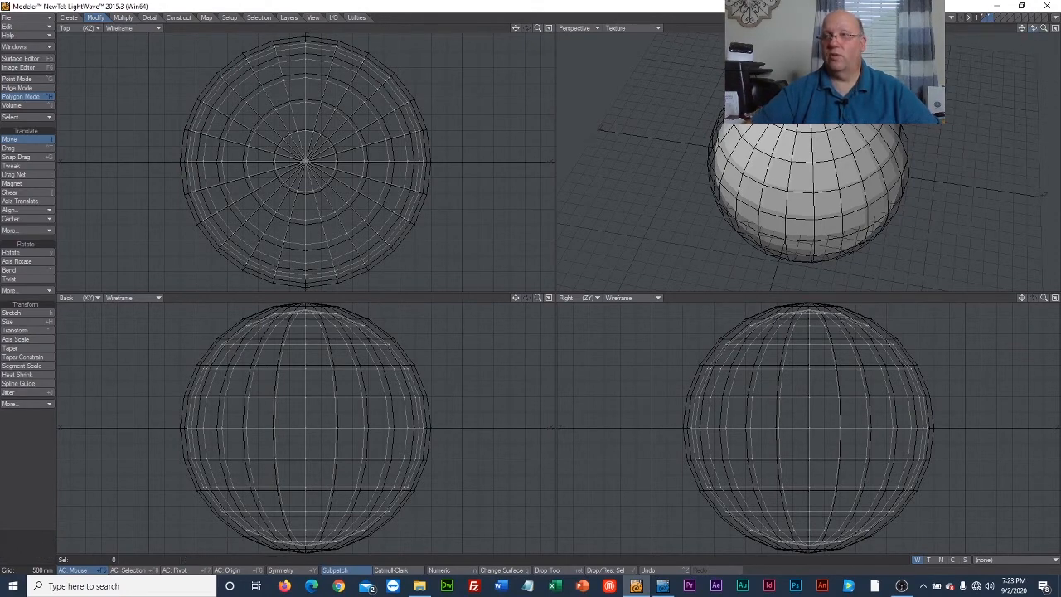
Nudge the inner sphere in the Perspective view and restore its centered position with Redo.
mouse_move(1034, 28)
left_mouse_down()
mouse_move(1033, 7)
mouse_move(1034, 47)
left_mouse_up()
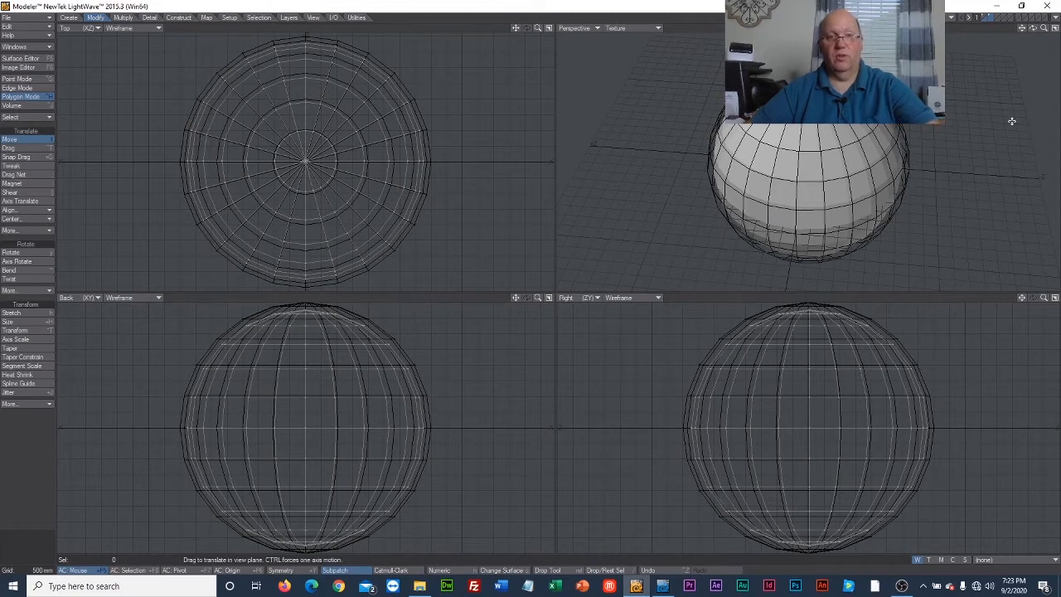
left_click_drag(1013, 122, 1011, 121)
left_click_drag(1033, 28, 1033, 30)
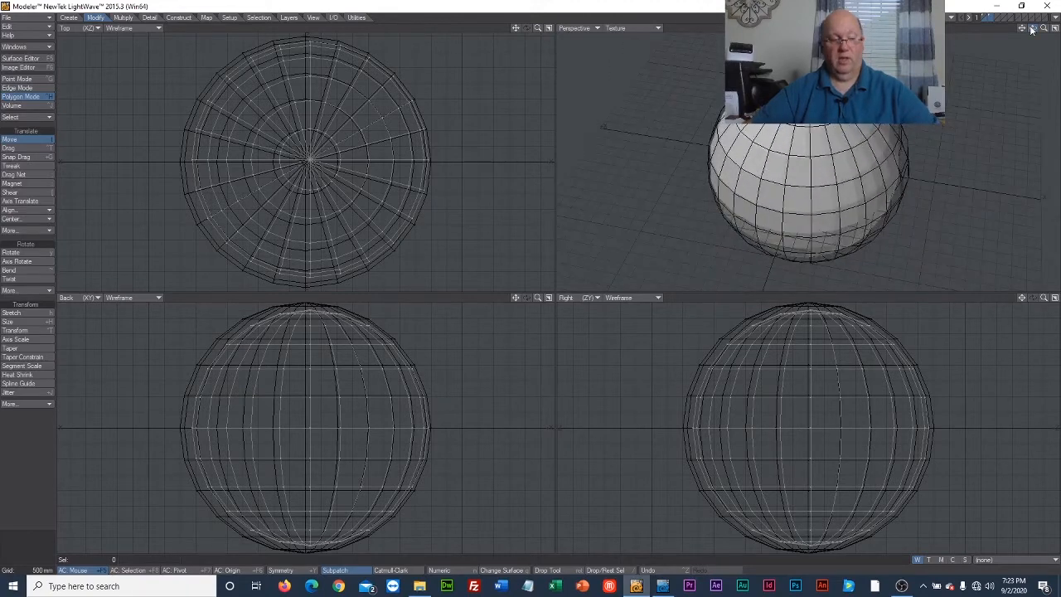
left_click(25, 25)
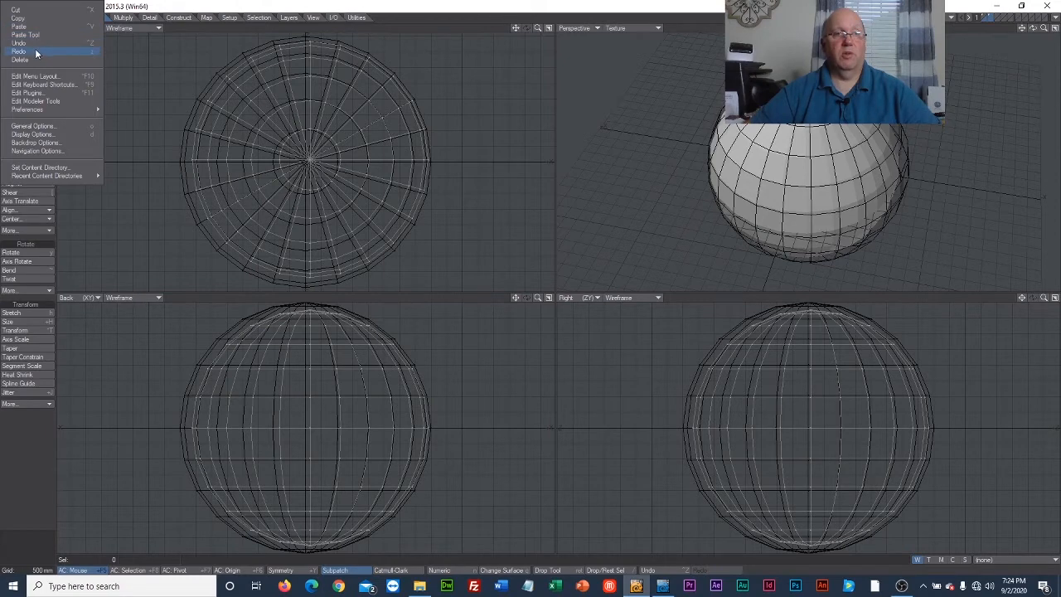
left_click(35, 50)
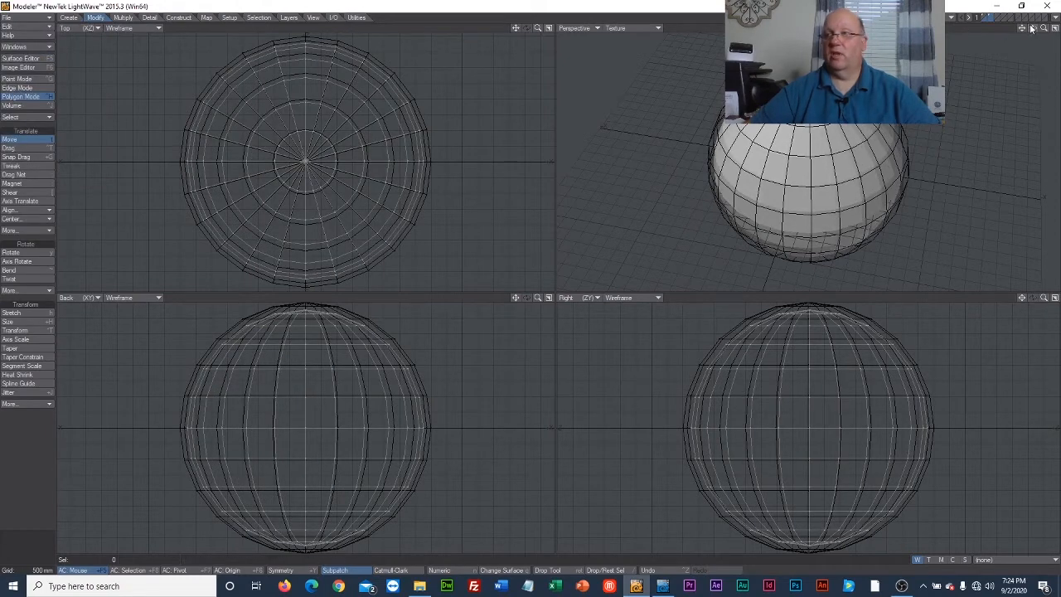
left_click_drag(1034, 28, 999, 79)
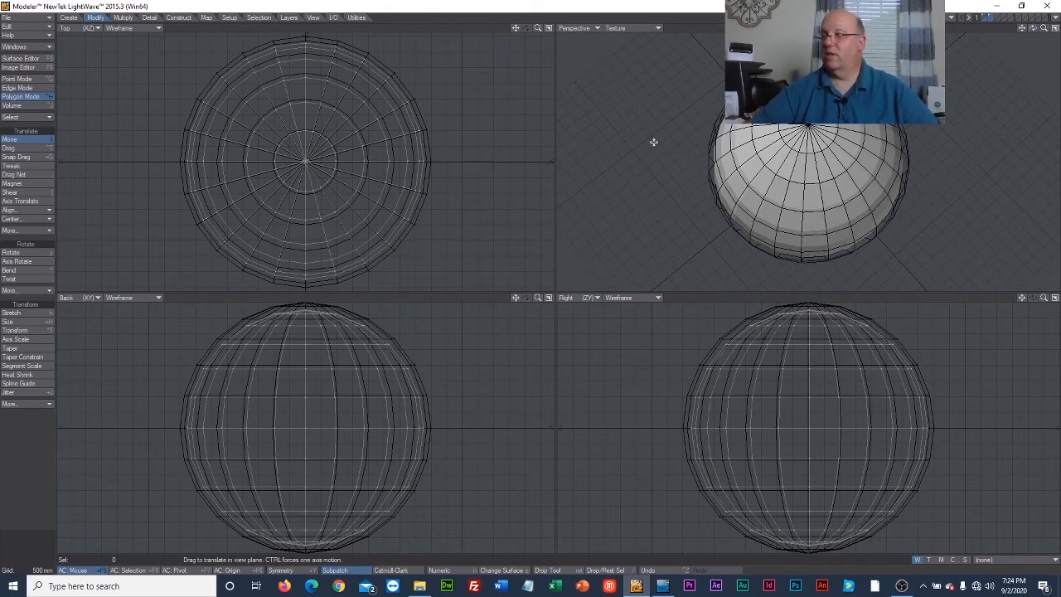
Make layer 1 with the outer sphere the foreground and layer 2 the background, and drop the Move tool.
left_click(985, 19)
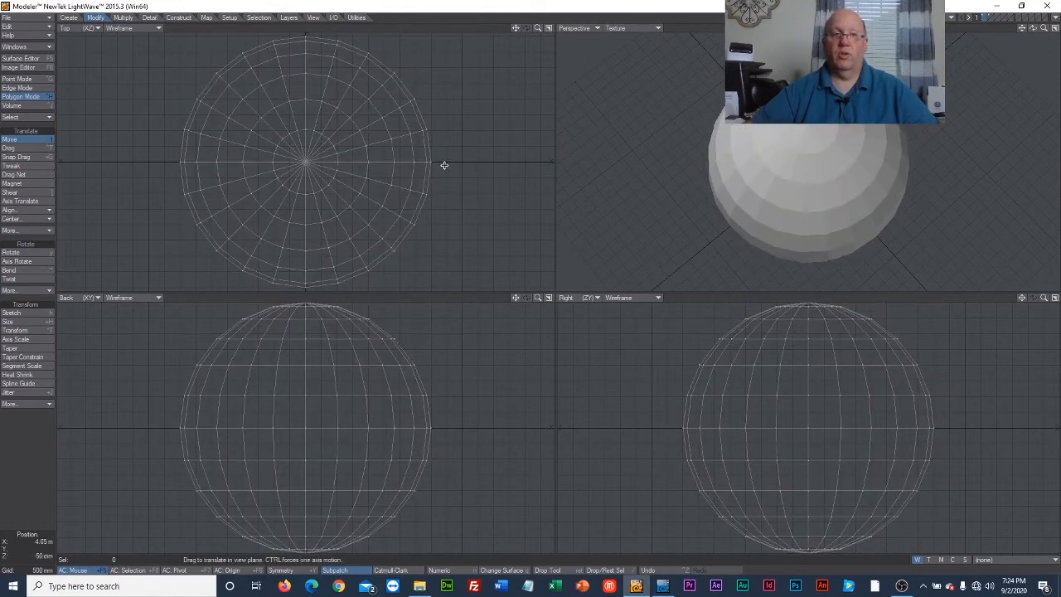
left_click(991, 22)
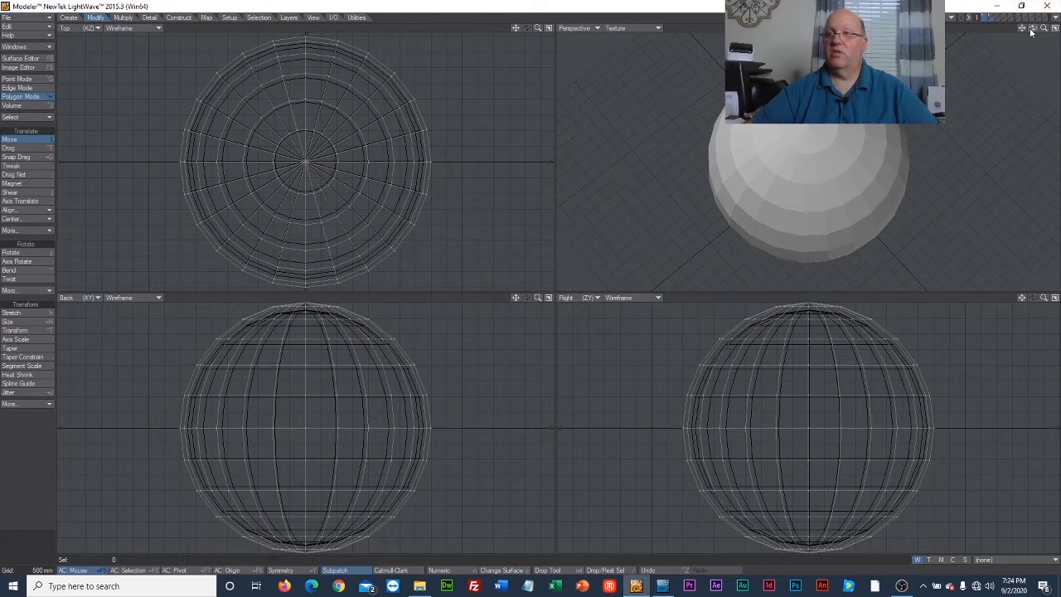
left_click_drag(1033, 28, 1021, 12)
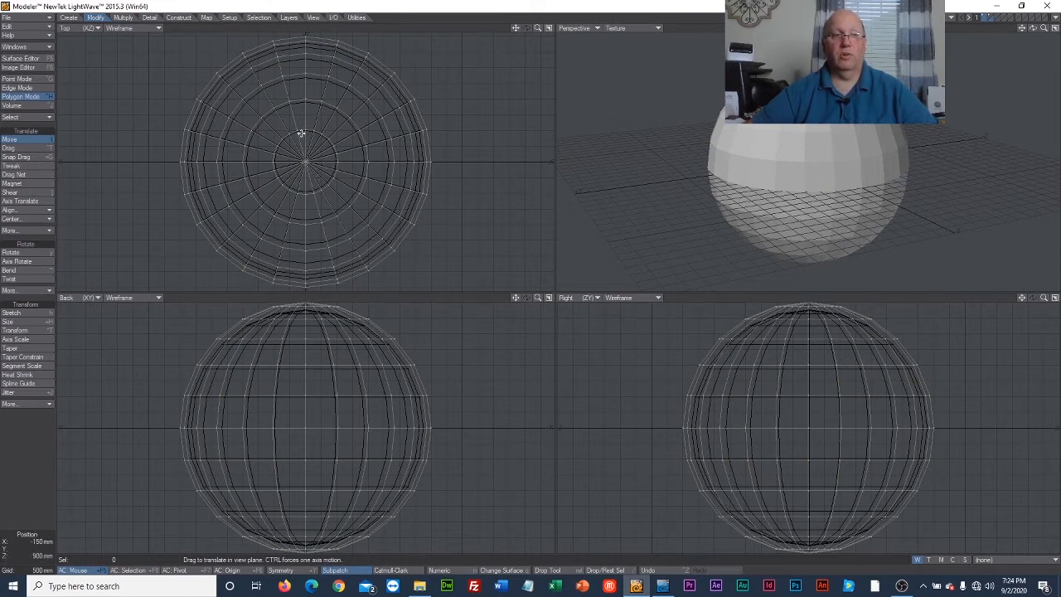
left_click(31, 141)
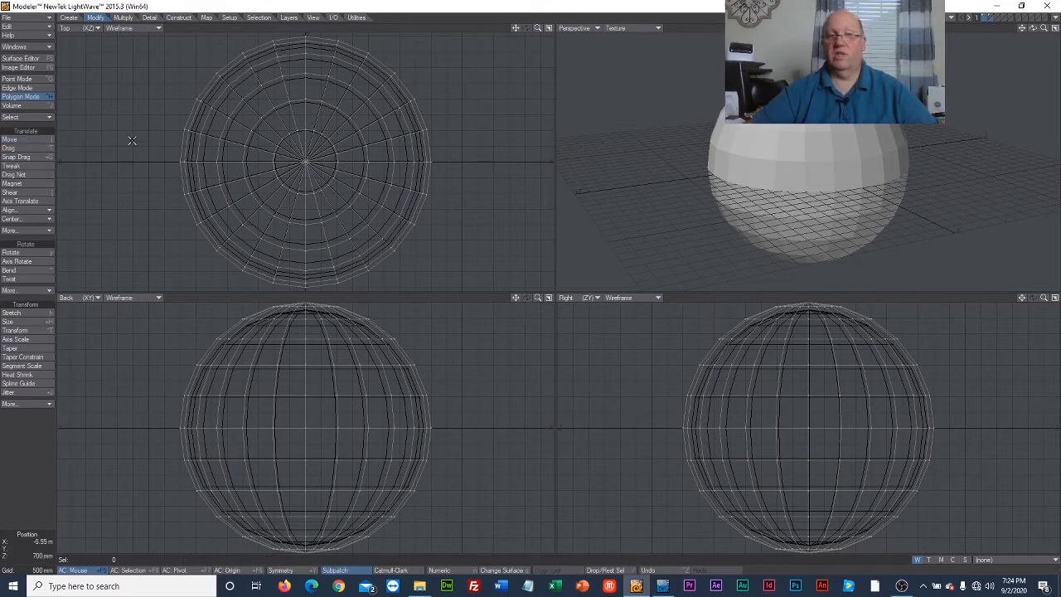
Subtract the background inner sphere from the outer sphere with a Boolean Subtract operation.
left_click(179, 17)
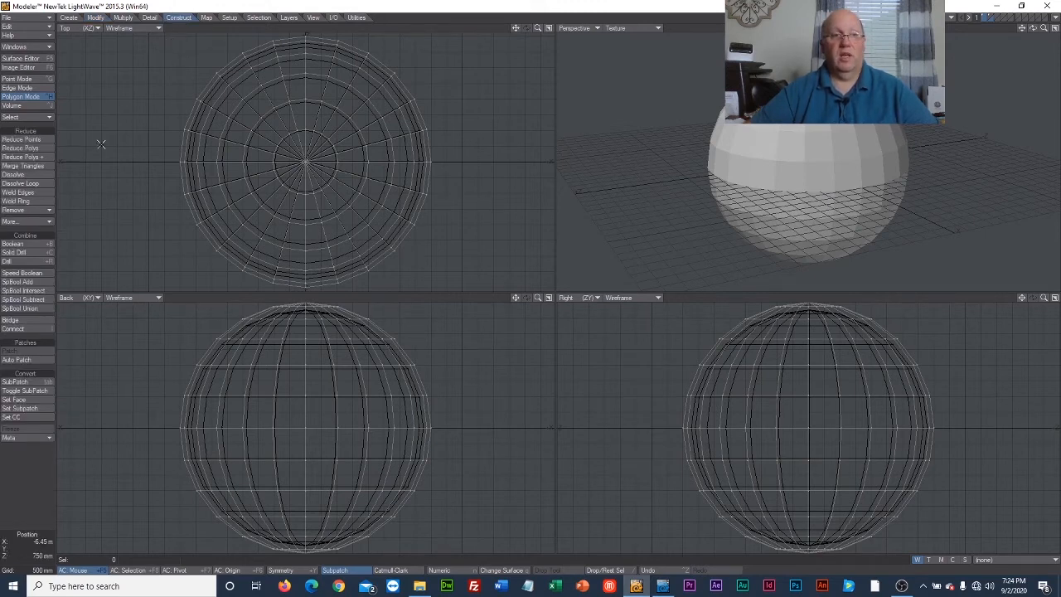
left_click(14, 245)
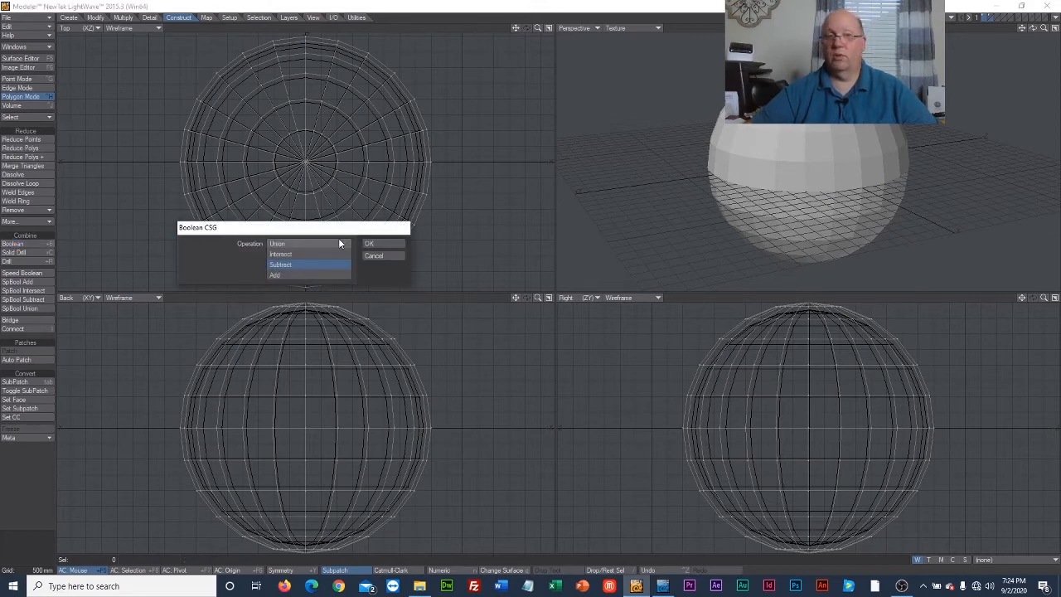
left_click(392, 242)
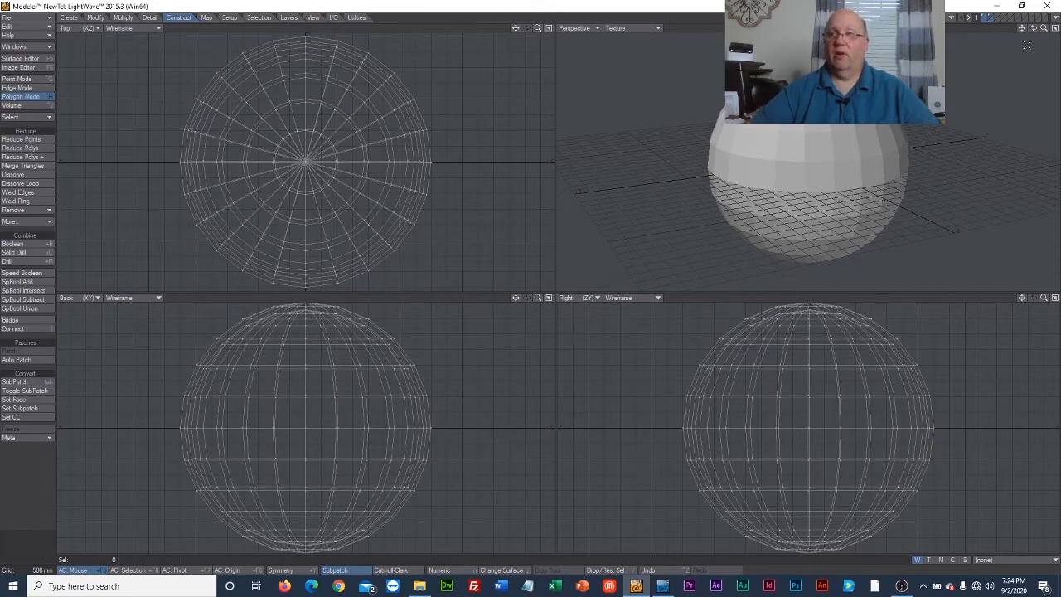
mouse_move(1032, 29)
left_mouse_down()
mouse_move(999, 31)
mouse_move(1009, 30)
left_mouse_up()
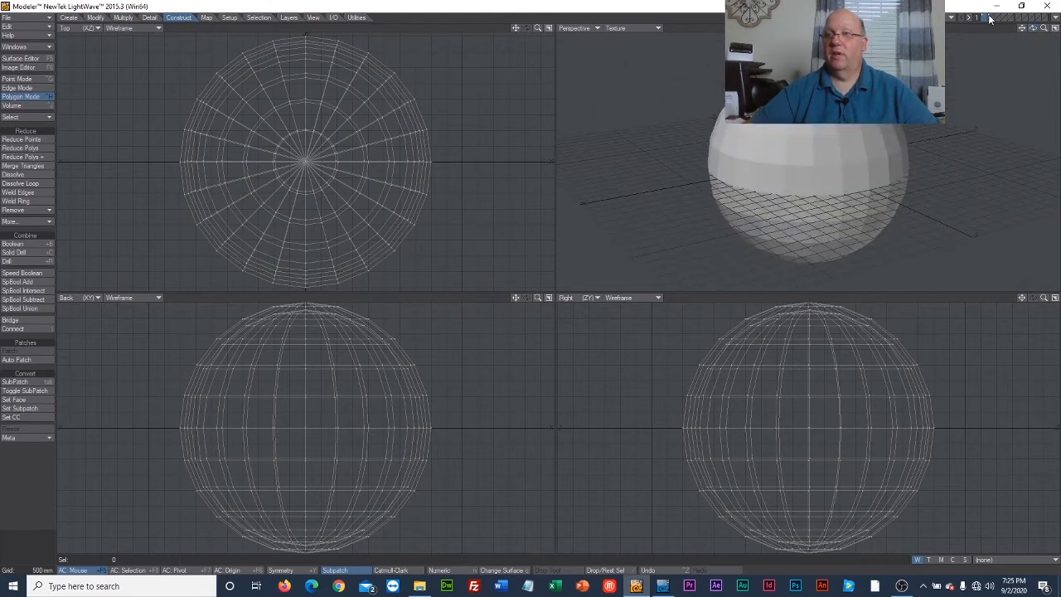
Delete the leftover inner sphere from layer 2 and return to layer 1.
left_click(993, 17)
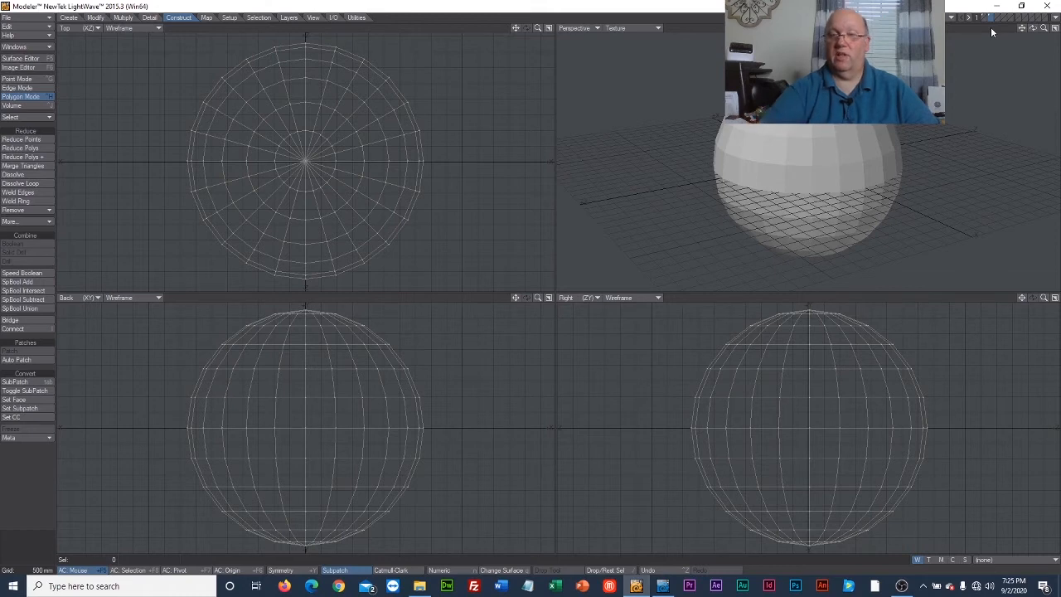
key("Delete")
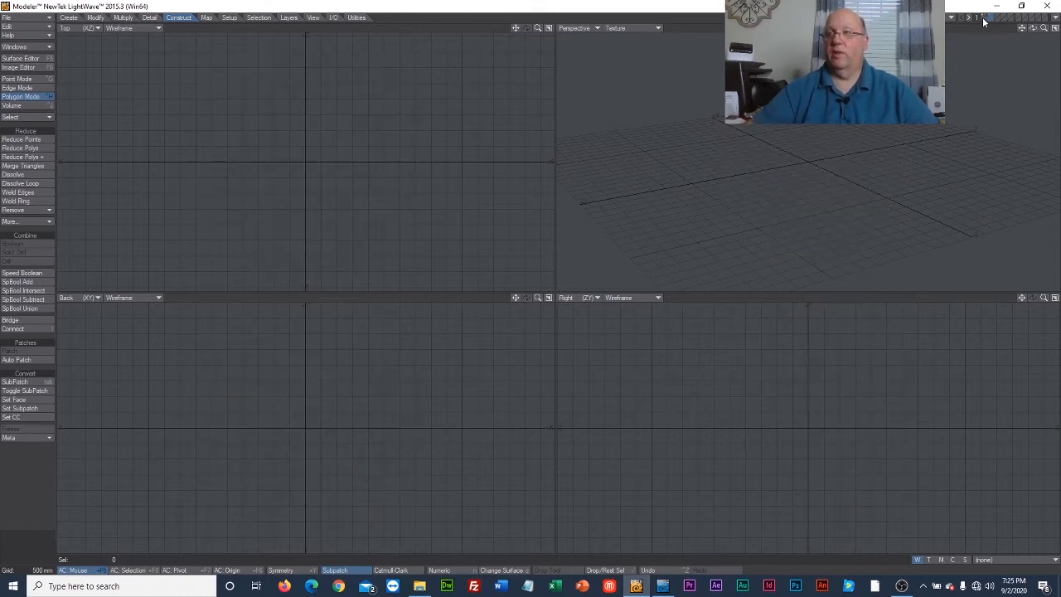
left_click(981, 18)
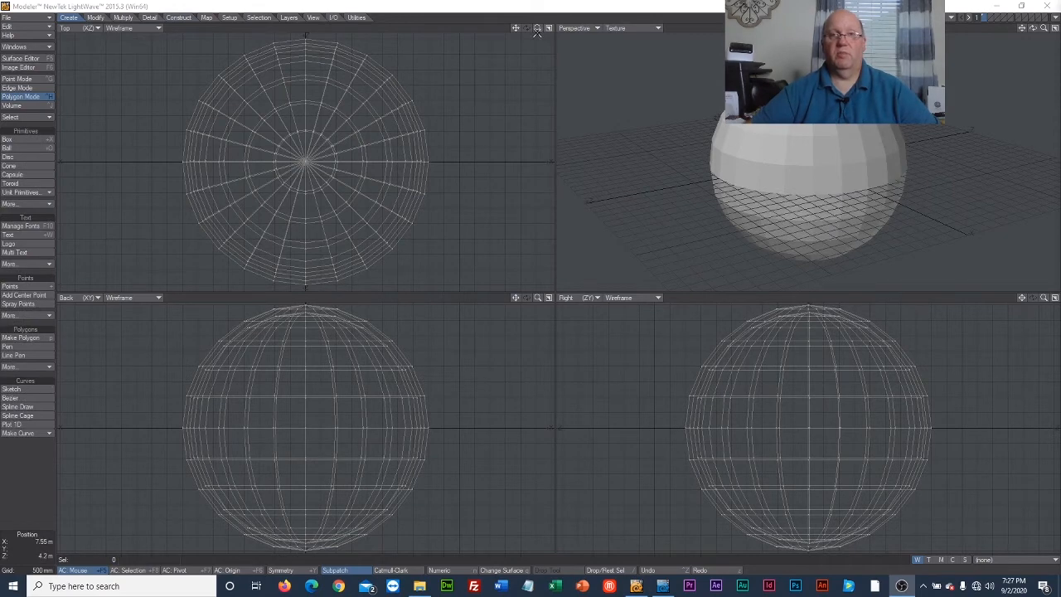
Make the empty layer 2 the foreground and show the hollow sphere in layer 1 as the background.
mouse_move(537, 28)
left_mouse_down()
mouse_move(557, 29)
mouse_move(517, 30)
left_mouse_up()
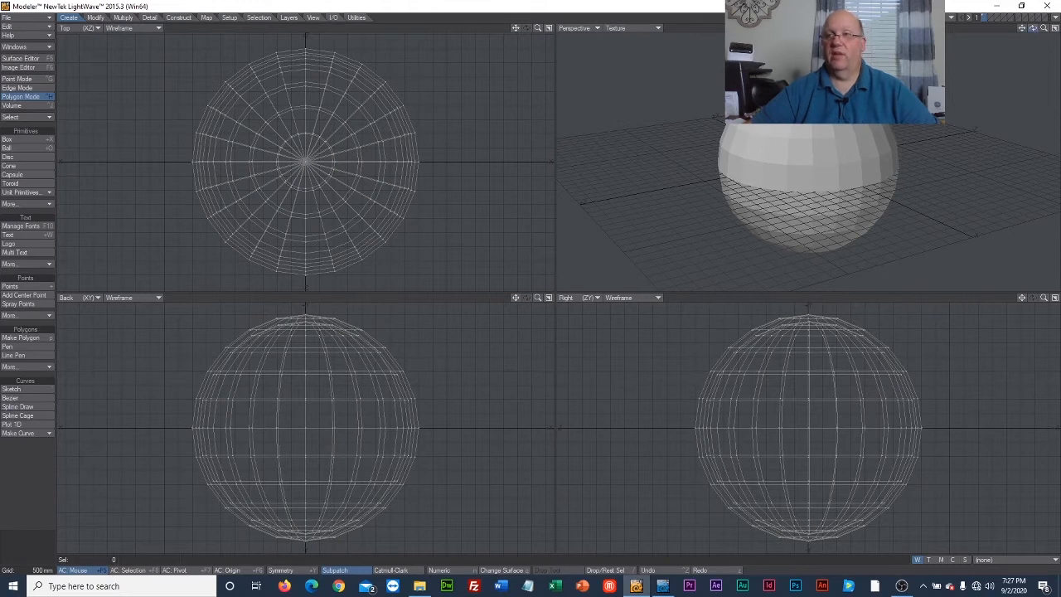
mouse_move(1034, 28)
left_mouse_down()
mouse_move(1041, 47)
mouse_move(1031, 15)
mouse_move(1034, 33)
left_mouse_up()
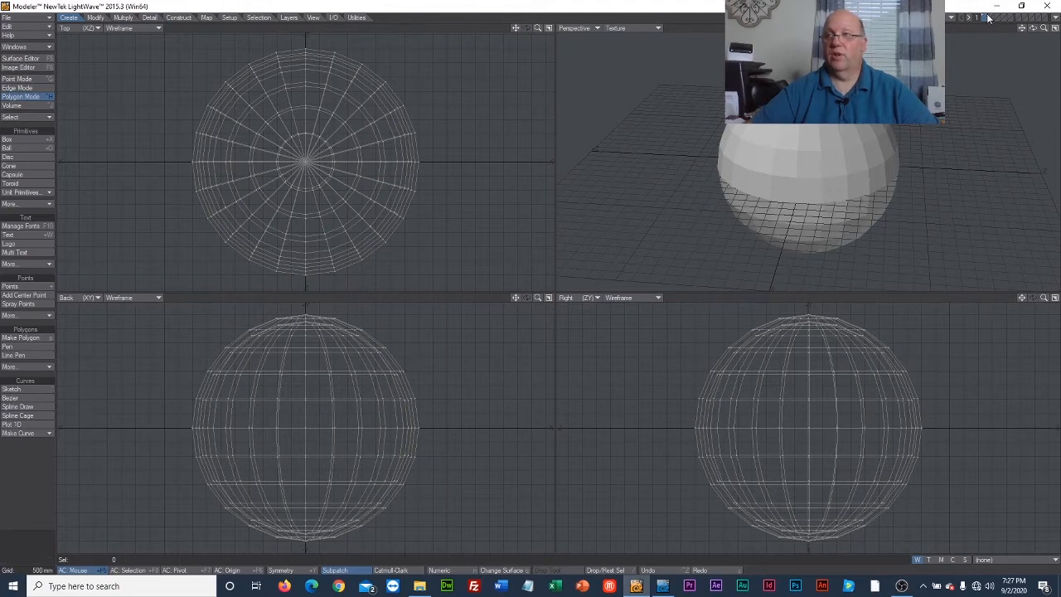
key("Delete")
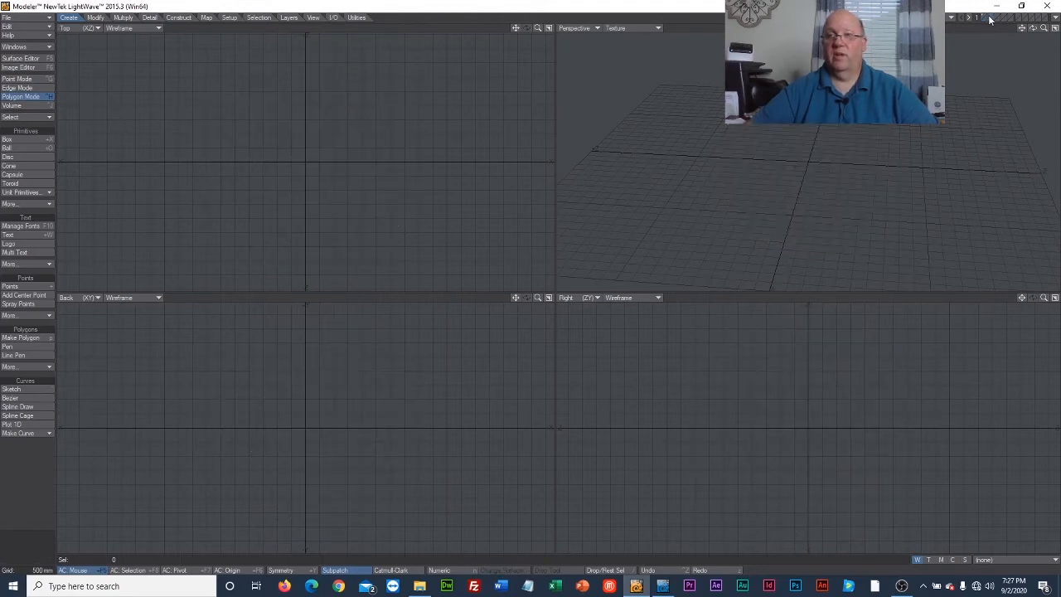
key("ctrl+z")
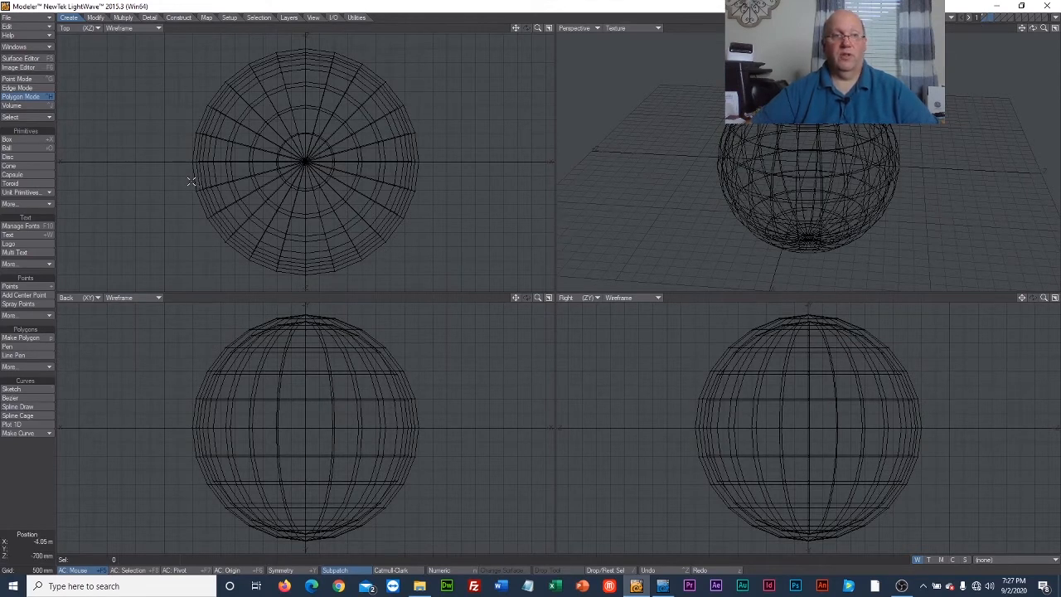
Draw a flat disc about 1 m by 1.1 m in the Top view, centered on the sphere.
left_click(18, 157)
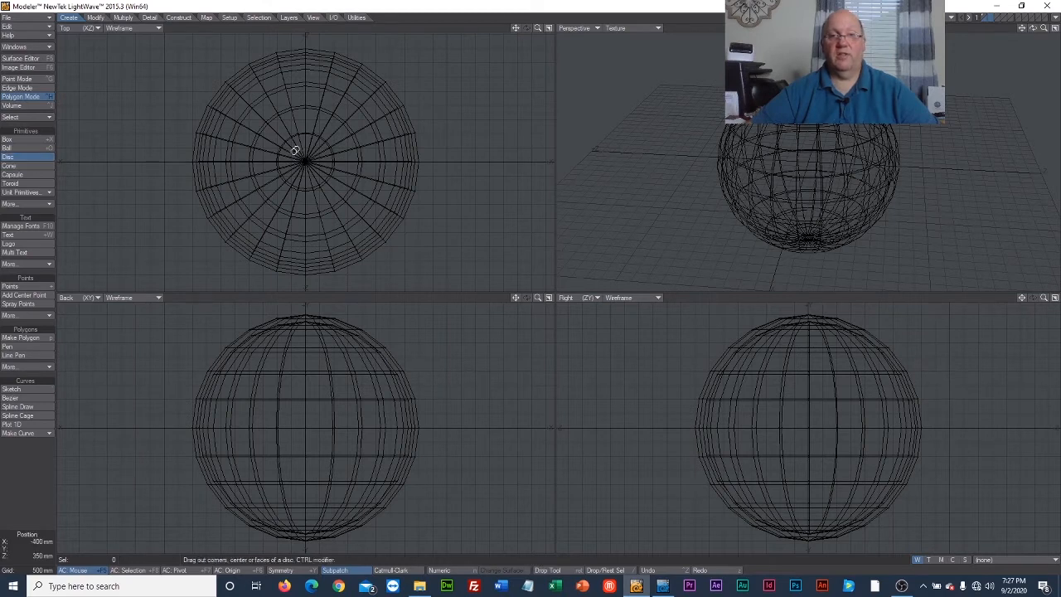
left_click_drag(292, 150, 309, 160)
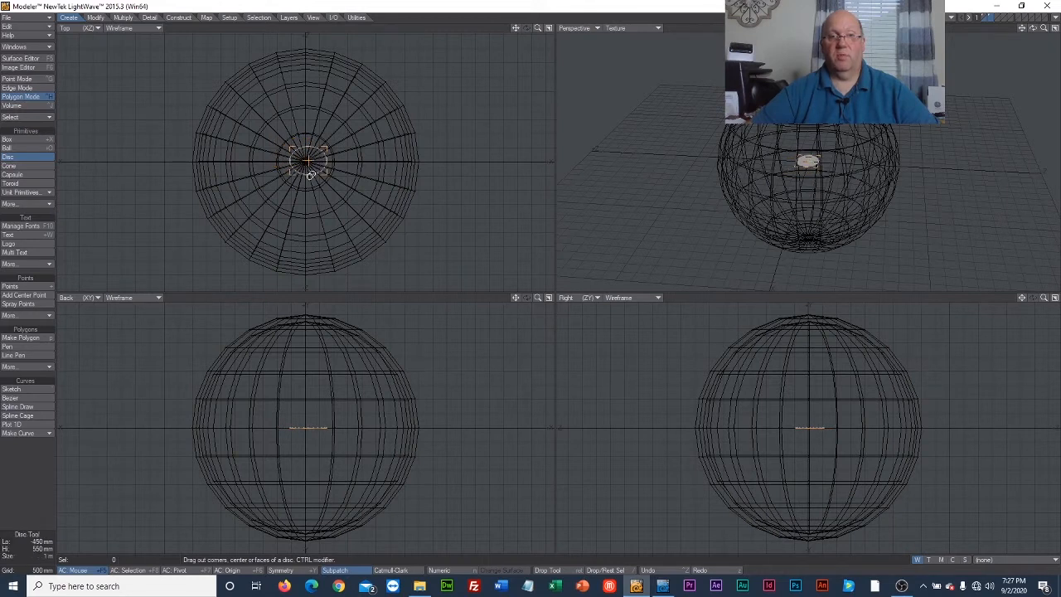
left_click_drag(309, 160, 307, 160)
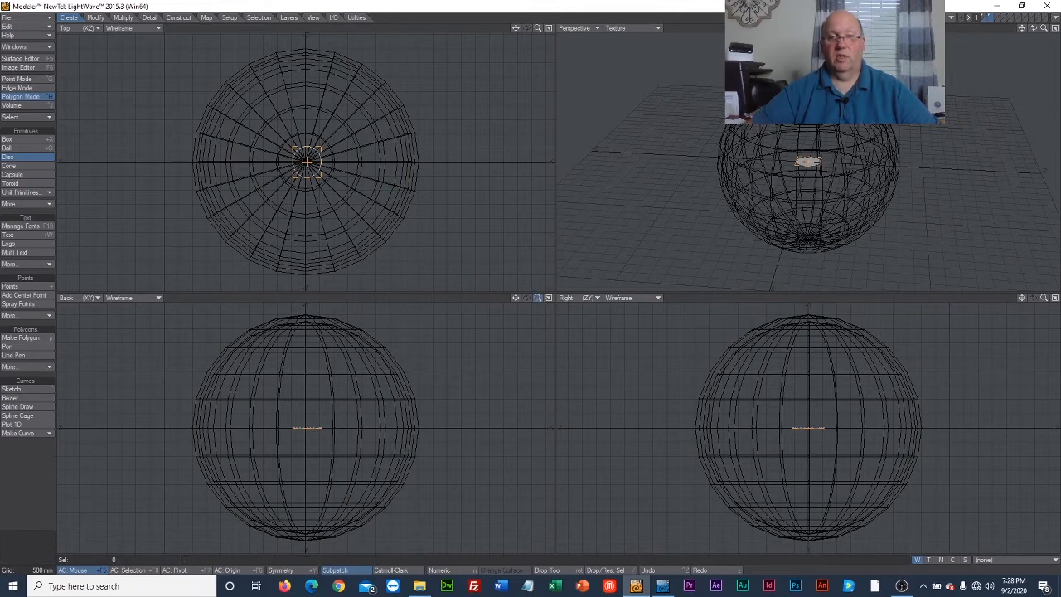
Stretch the disc in the Back view into a cylinder passing through the sphere, from about -5.2 m to 4.9 m.
left_click_drag(538, 298, 515, 298)
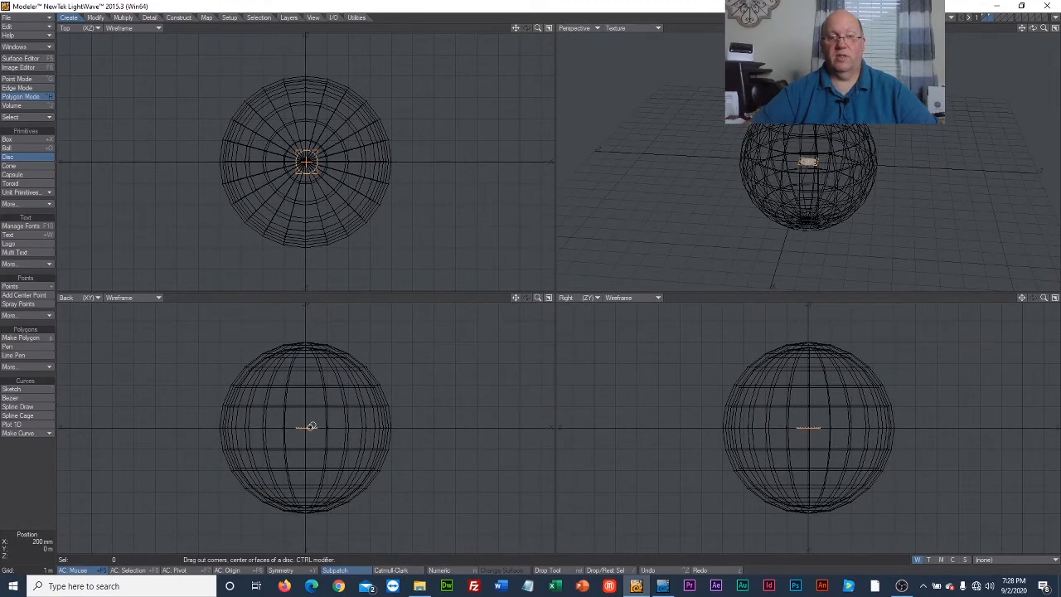
left_click_drag(311, 427, 315, 325)
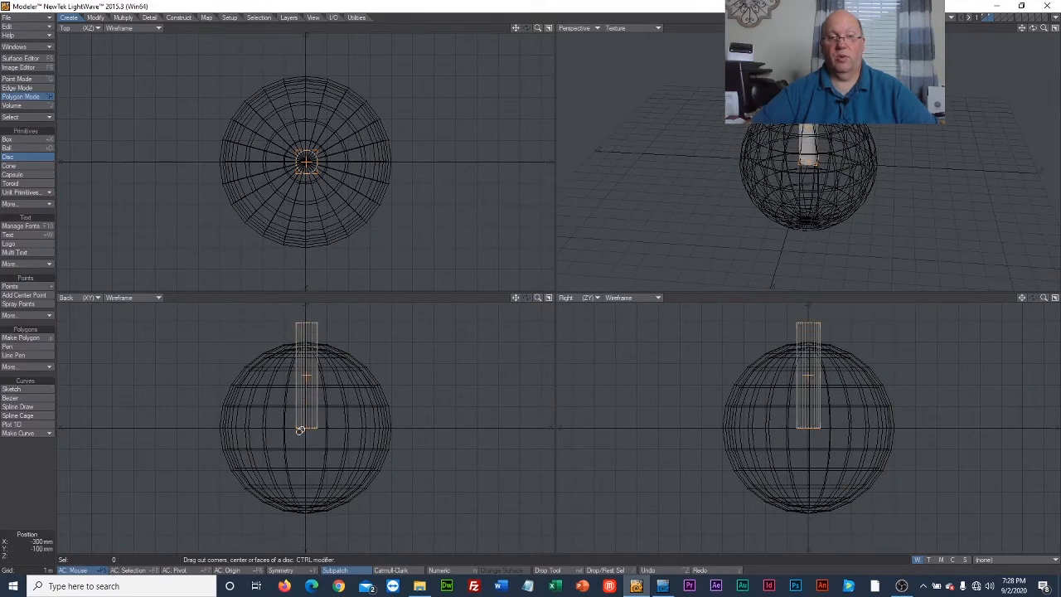
left_click_drag(301, 429, 301, 537)
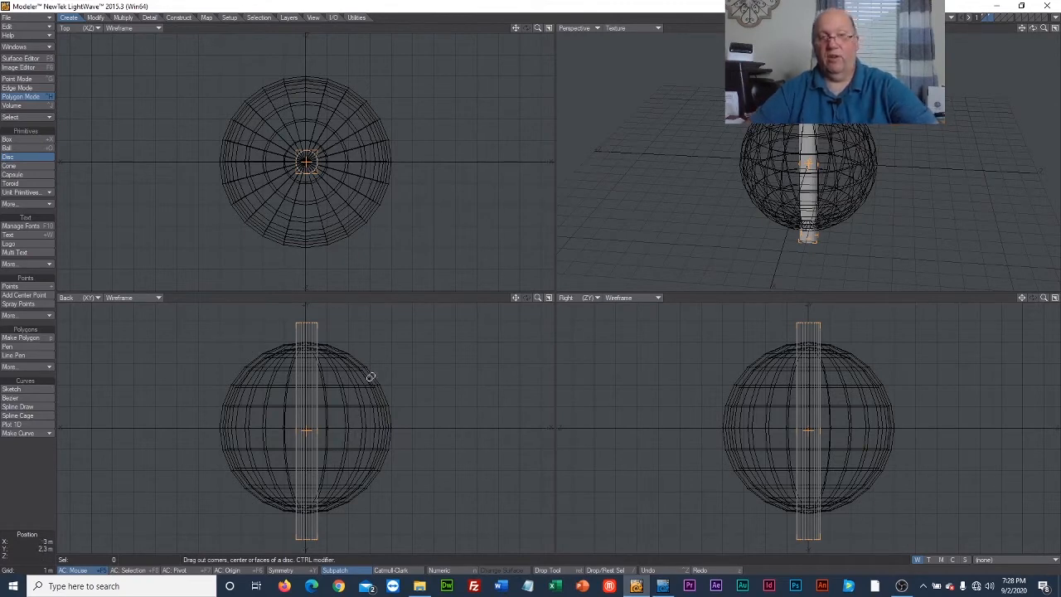
Set the cylinder's Z radius to 500 mm in its numeric settings.
key("n")
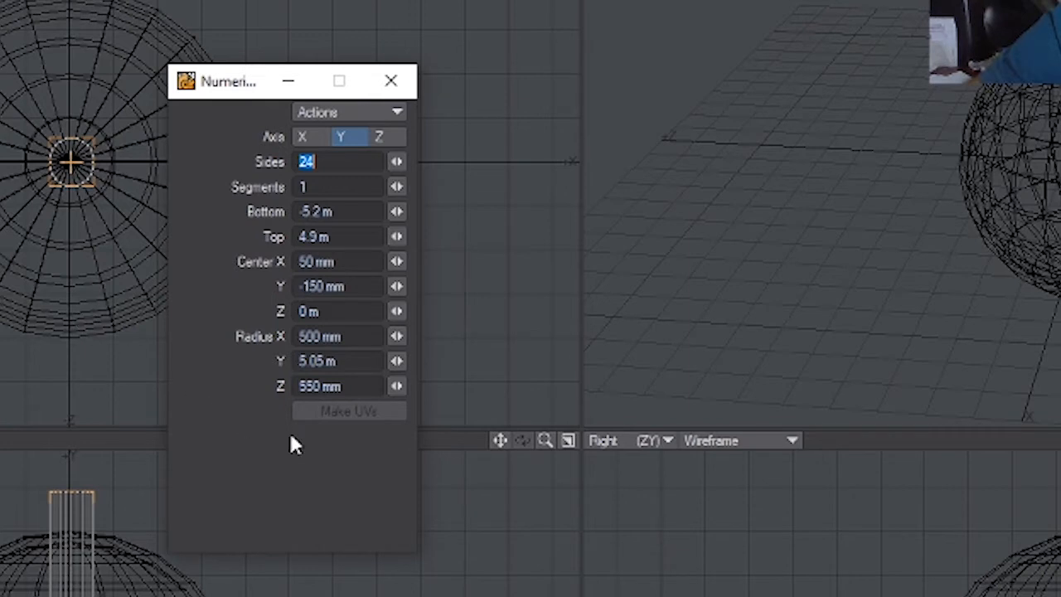
left_click(313, 387)
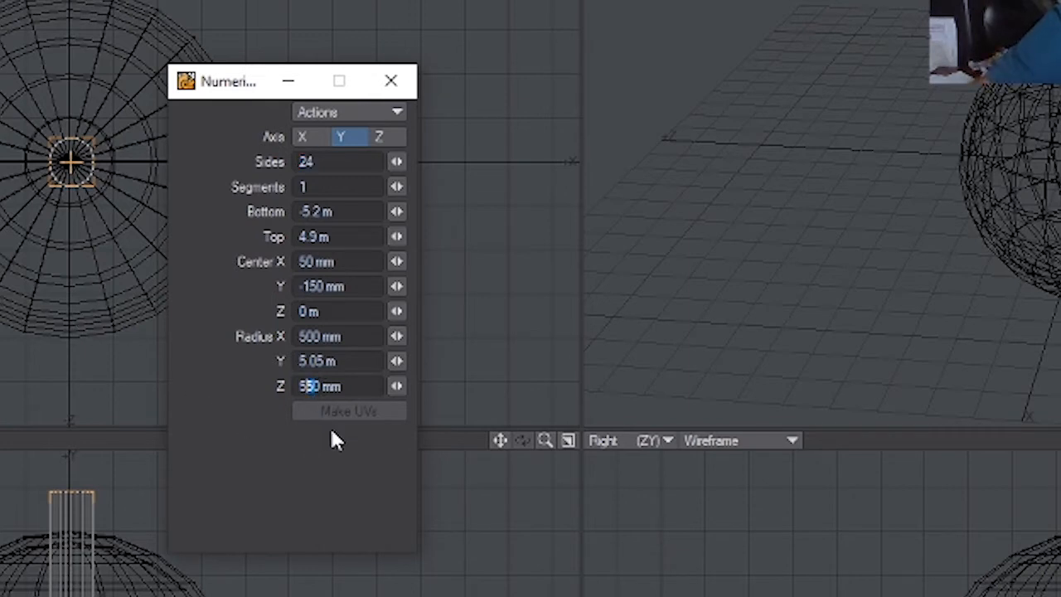
key("Delete")
type("0")
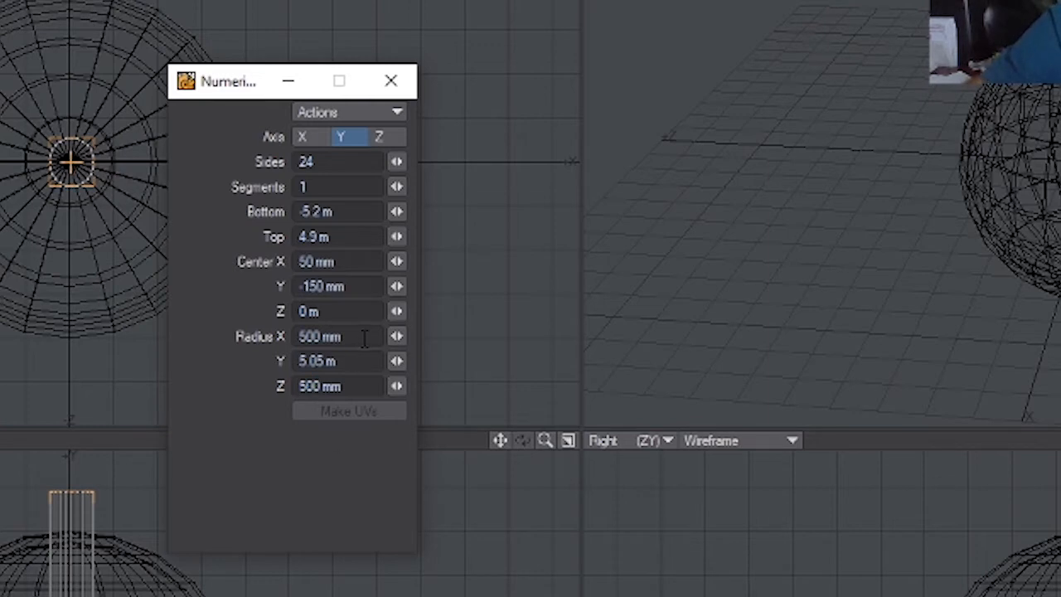
left_click(364, 337)
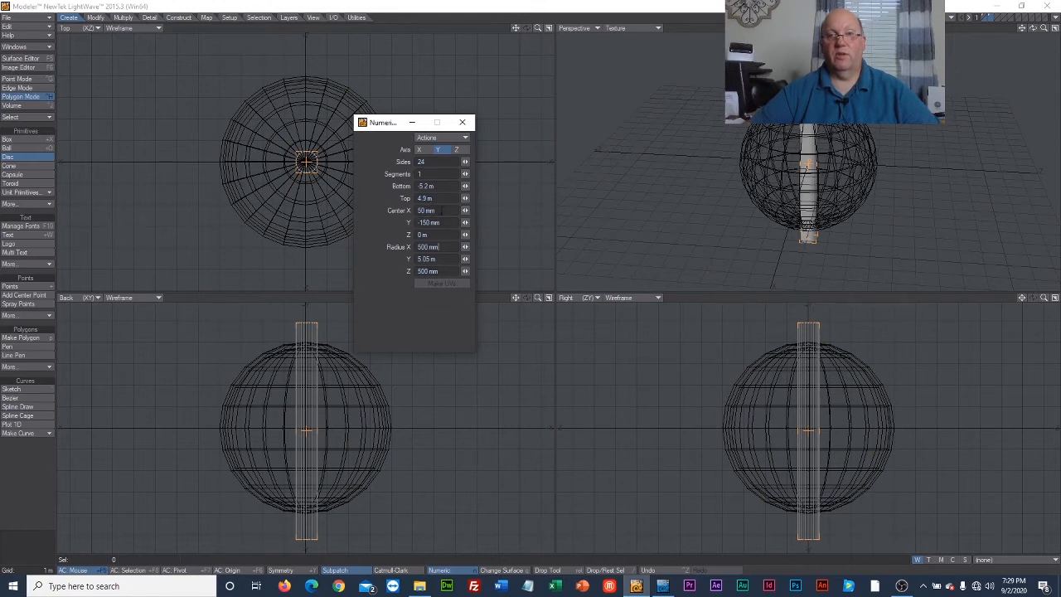
Set the cylinder's Center X and Center Y to 0 and close the numeric settings.
left_click(440, 210)
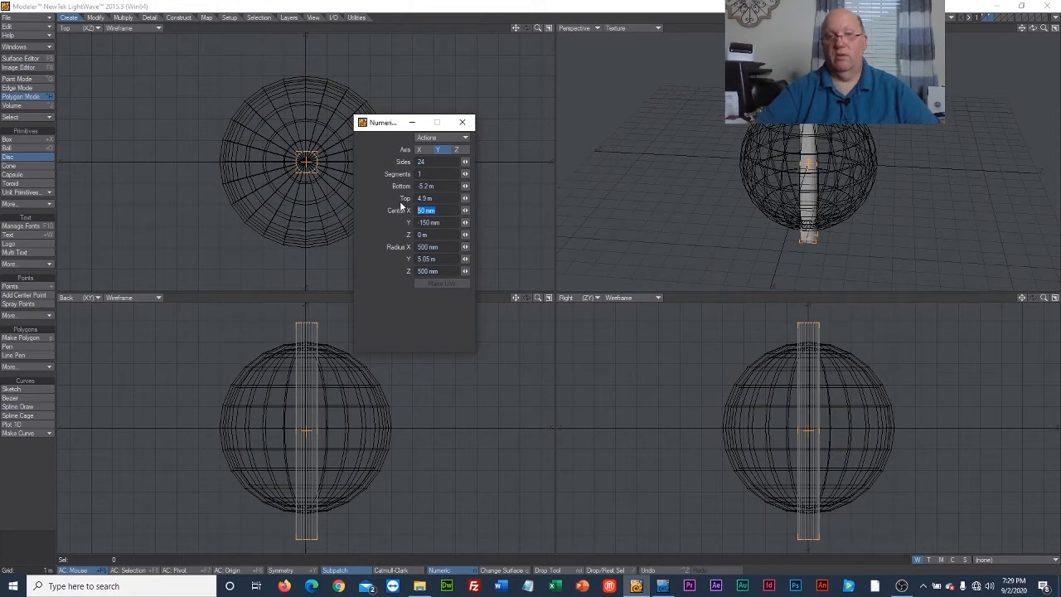
type("0")
left_click(437, 235)
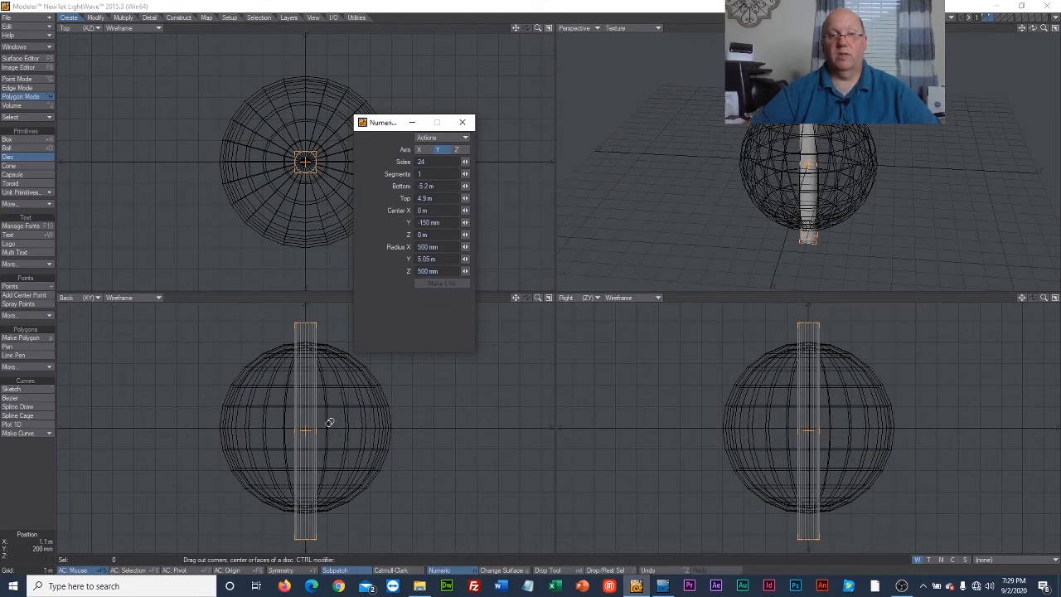
left_click(427, 223)
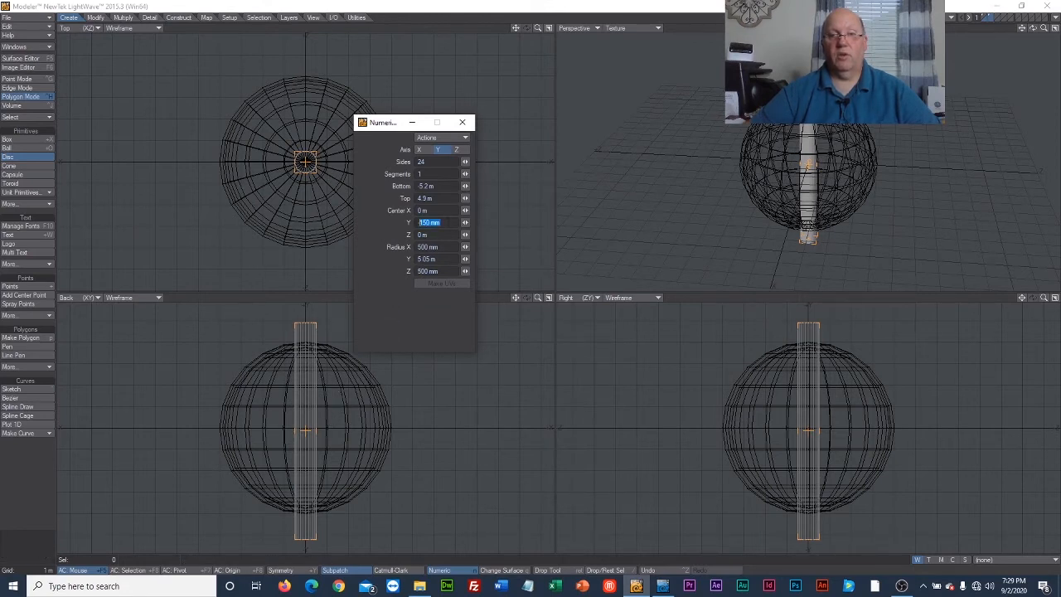
type("0")
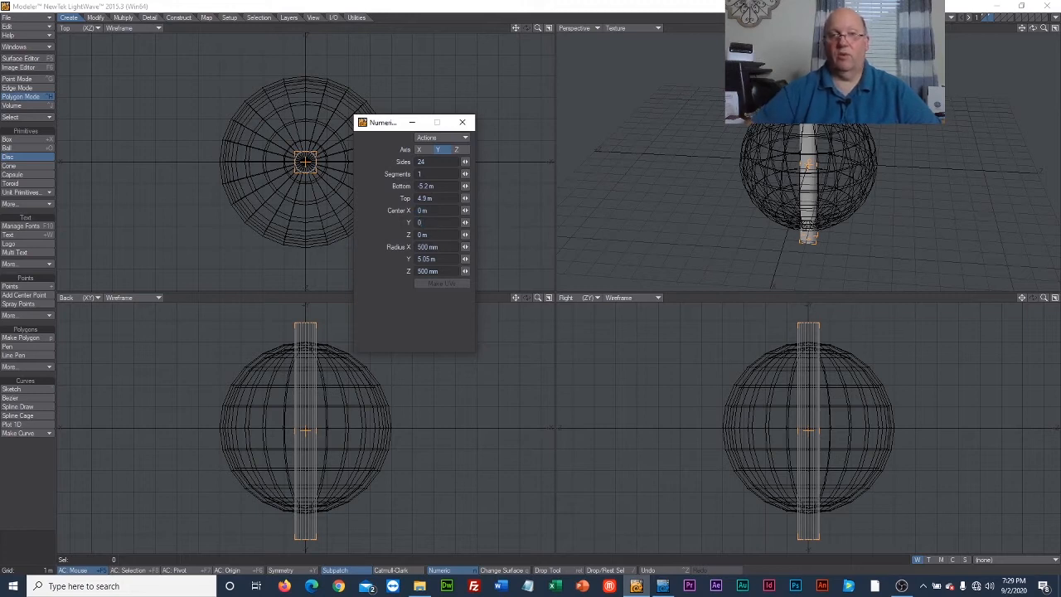
key("Return")
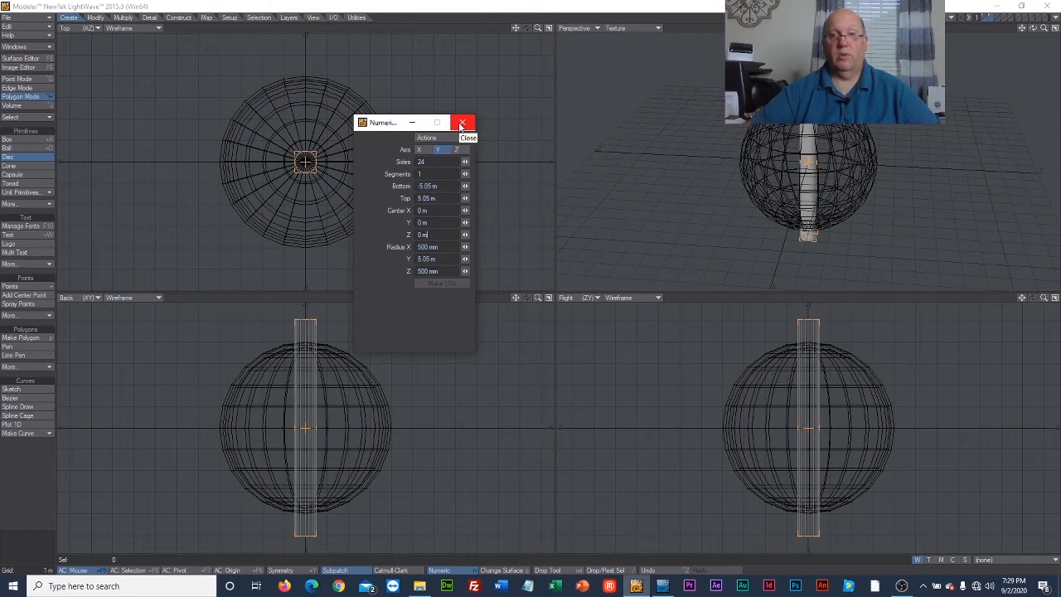
left_click(462, 124)
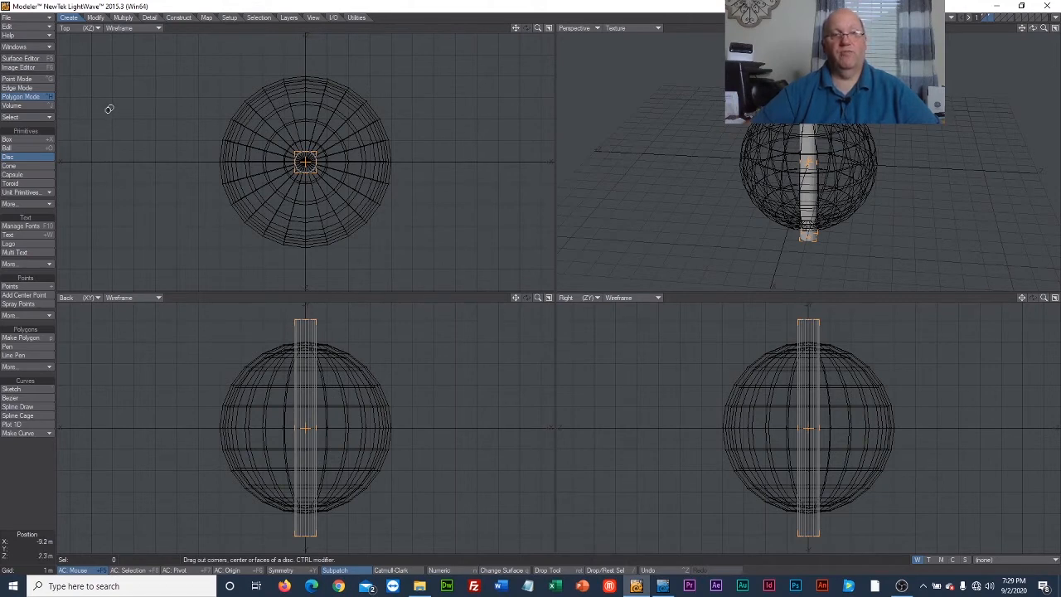
Finish the cylinder, select all its polygons, and copy and paste a duplicate in place.
left_click(18, 158)
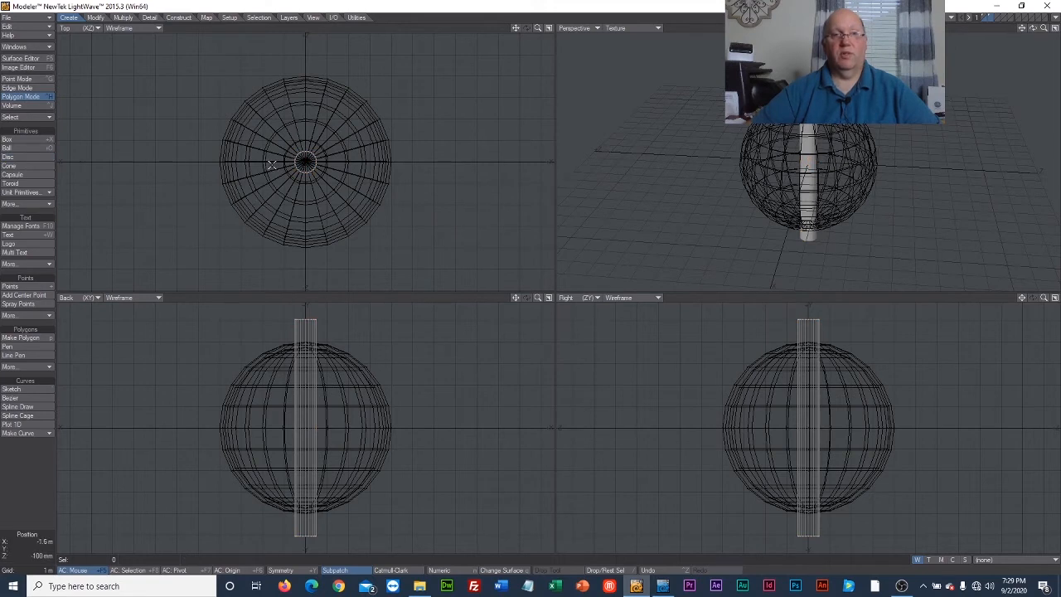
right_click_drag(246, 136, 398, 175)
left_click(24, 27)
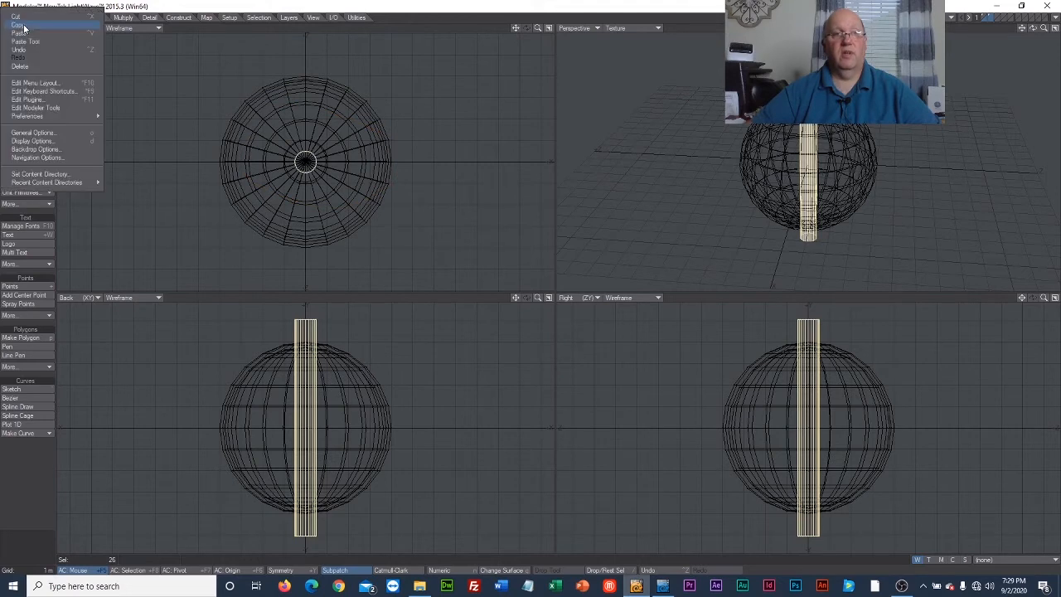
left_click(25, 29)
left_click(26, 31)
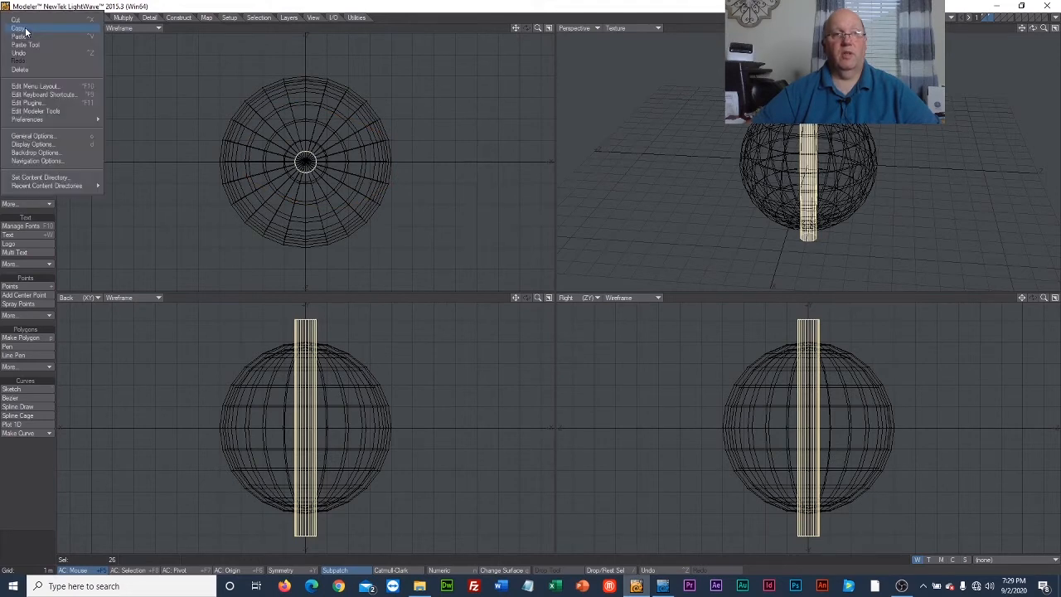
left_click(25, 34)
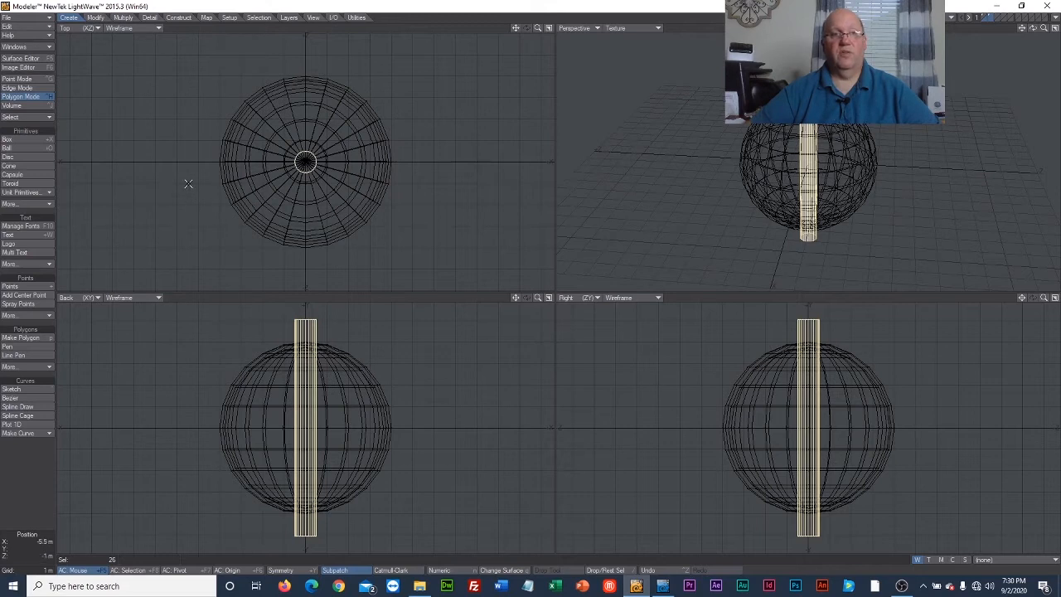
Rotate the selected cylinder about 90 degrees in the Back view so it lies horizontally through the sphere.
left_click(96, 18)
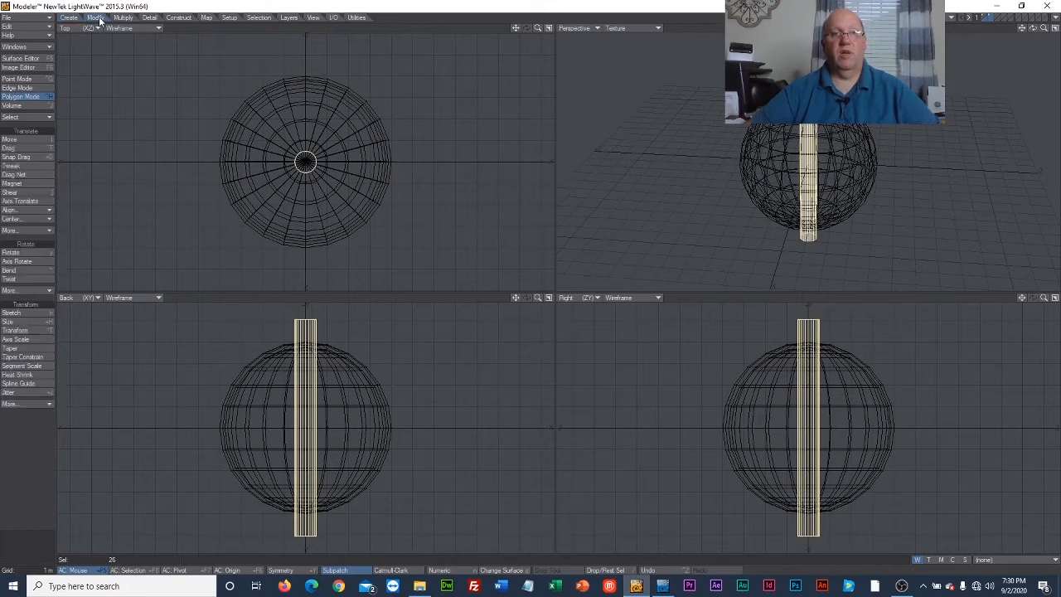
left_click(23, 253)
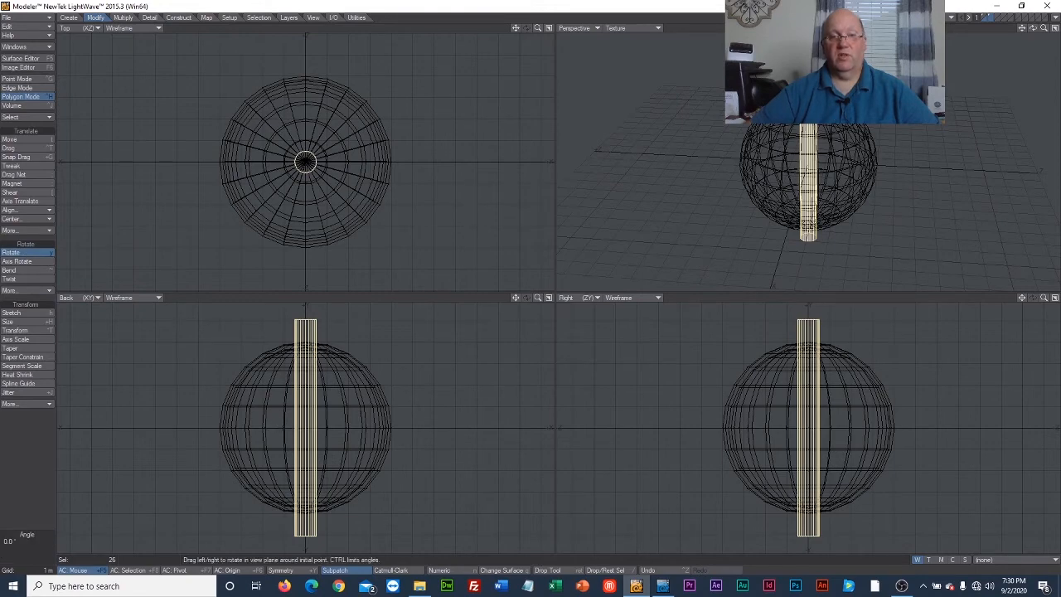
left_click_drag(302, 428, 353, 428)
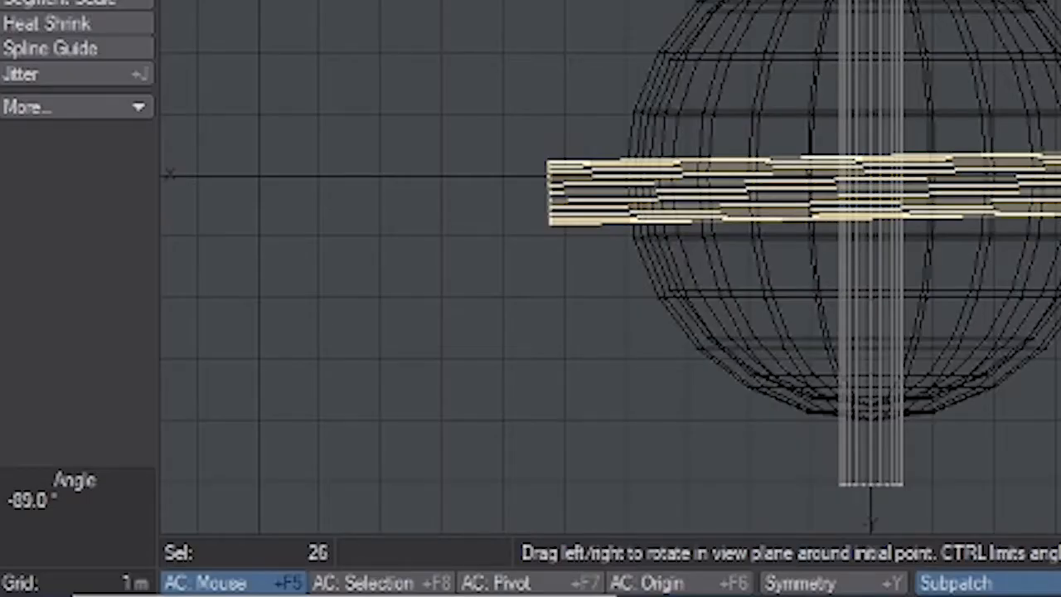
left_click_drag(874, 178, 876, 178)
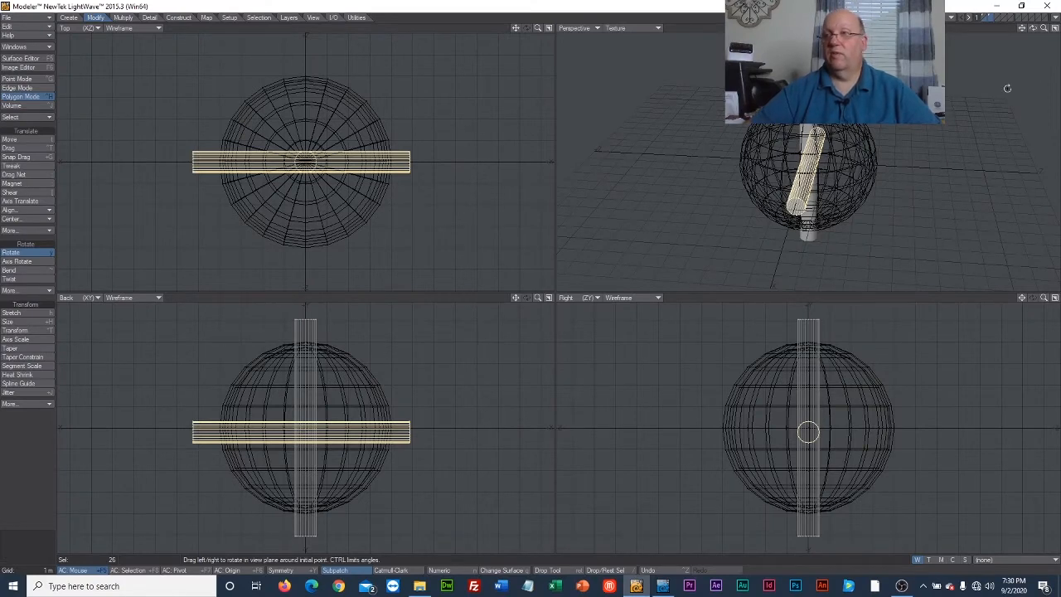
Move the horizontal cylinder up to line up with the sphere's center, and drop the Move tool.
mouse_move(1033, 28)
left_mouse_down()
mouse_move(1051, 75)
mouse_move(1041, 40)
mouse_move(1004, 37)
mouse_move(1019, 51)
mouse_move(1039, 44)
left_mouse_up()
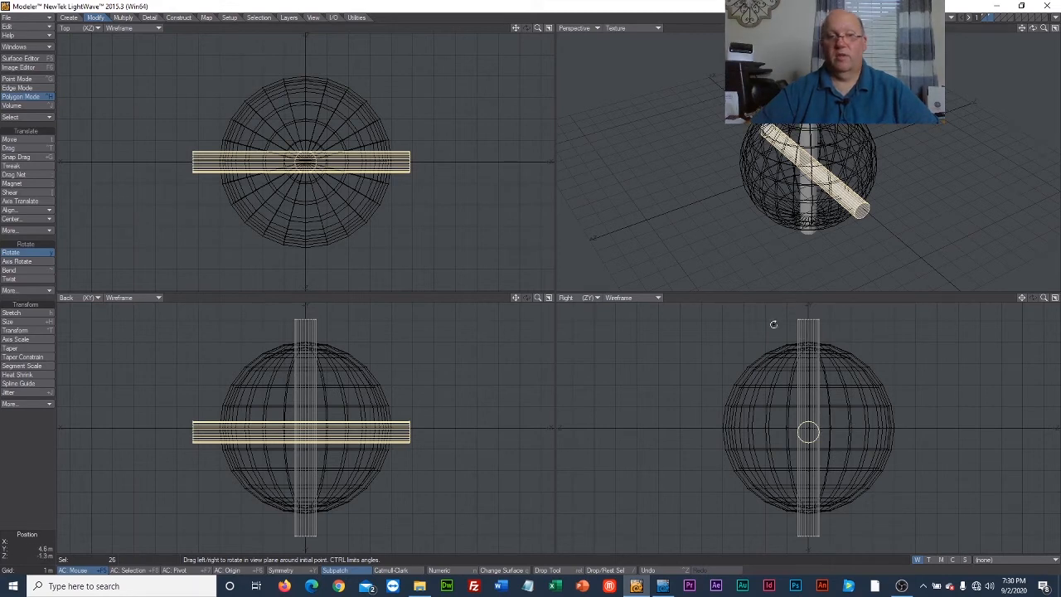
left_click(18, 144)
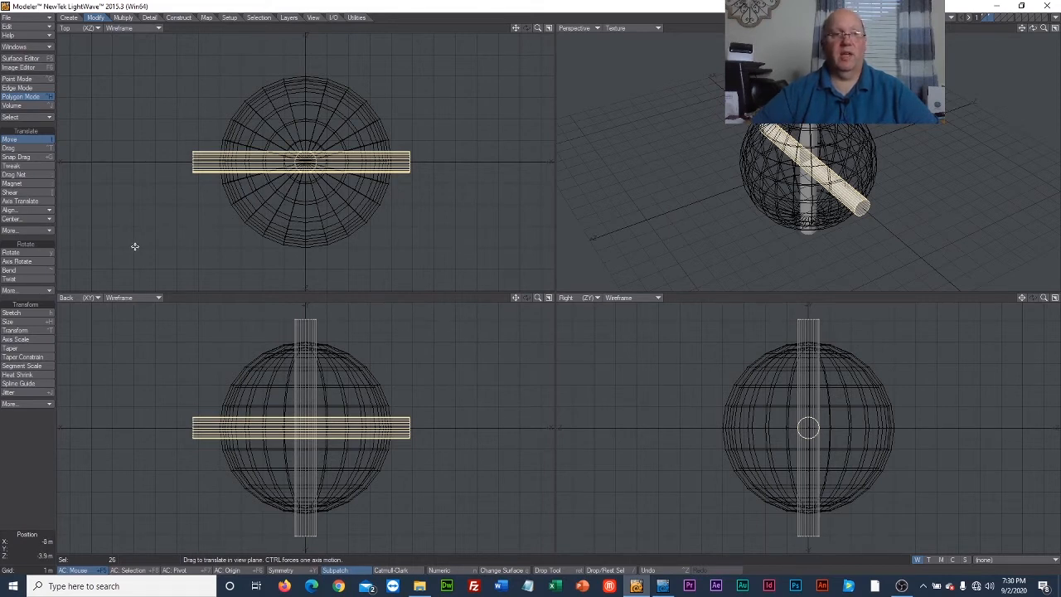
left_click(17, 142)
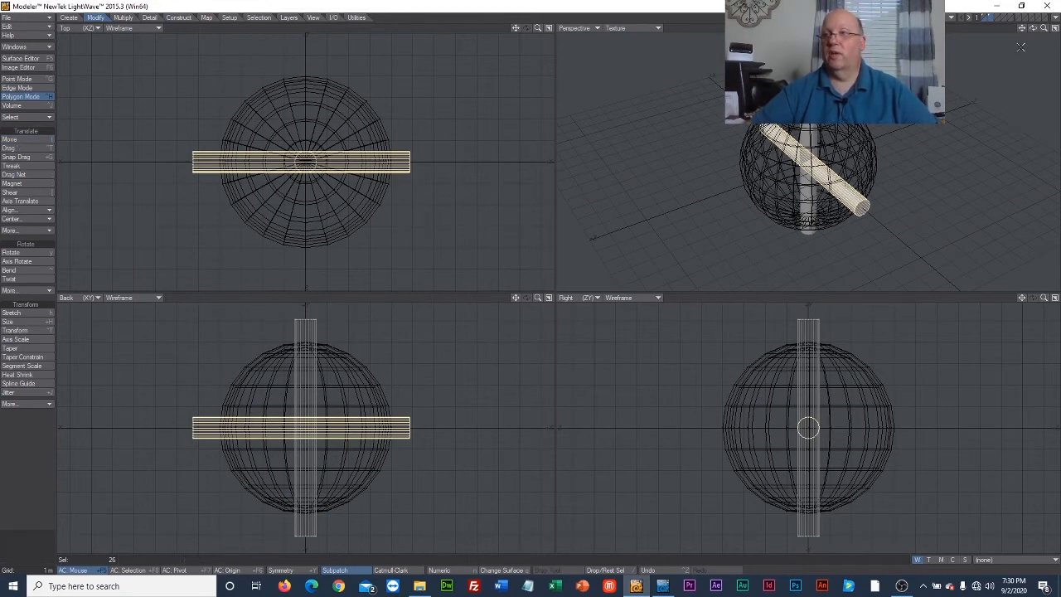
left_click_drag(1033, 28, 950, 48)
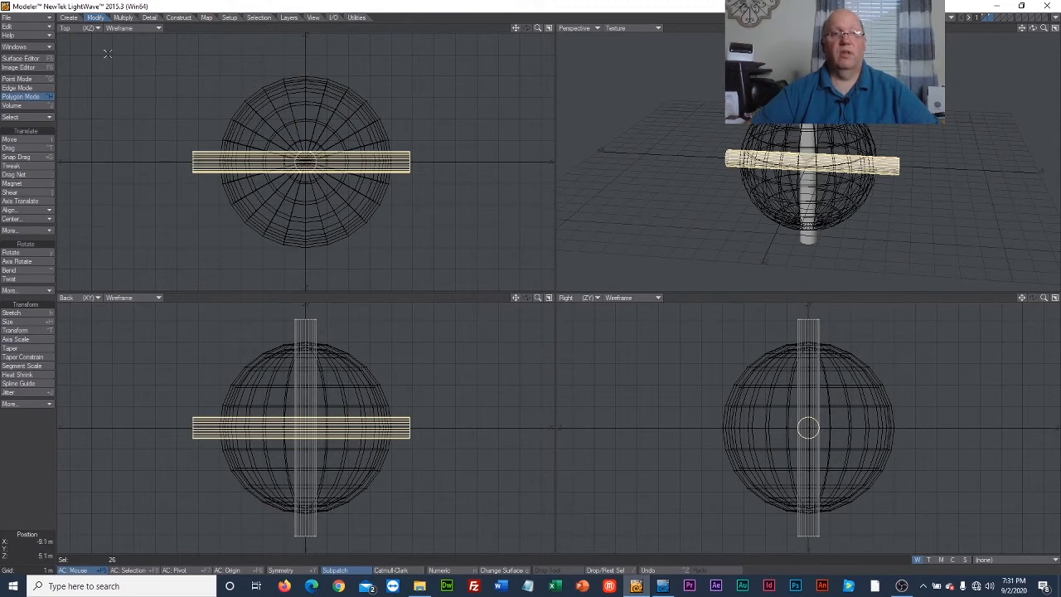
Paste another vertical cylinder and rotate it about 45 degrees in the Back view so it leans diagonally through the sphere's center.
left_click(40, 26)
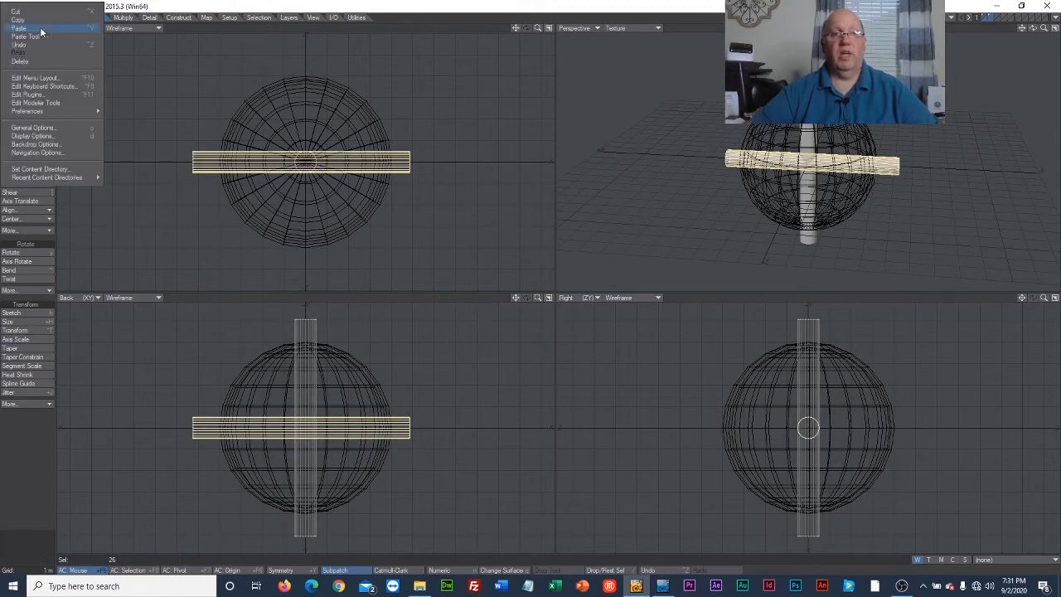
left_click(40, 29)
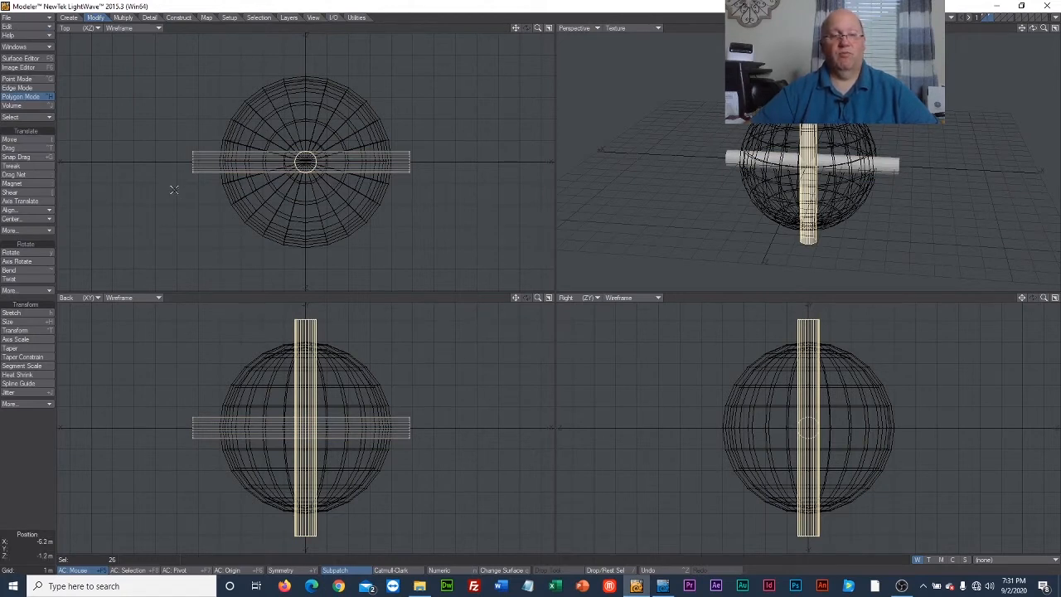
left_click(21, 252)
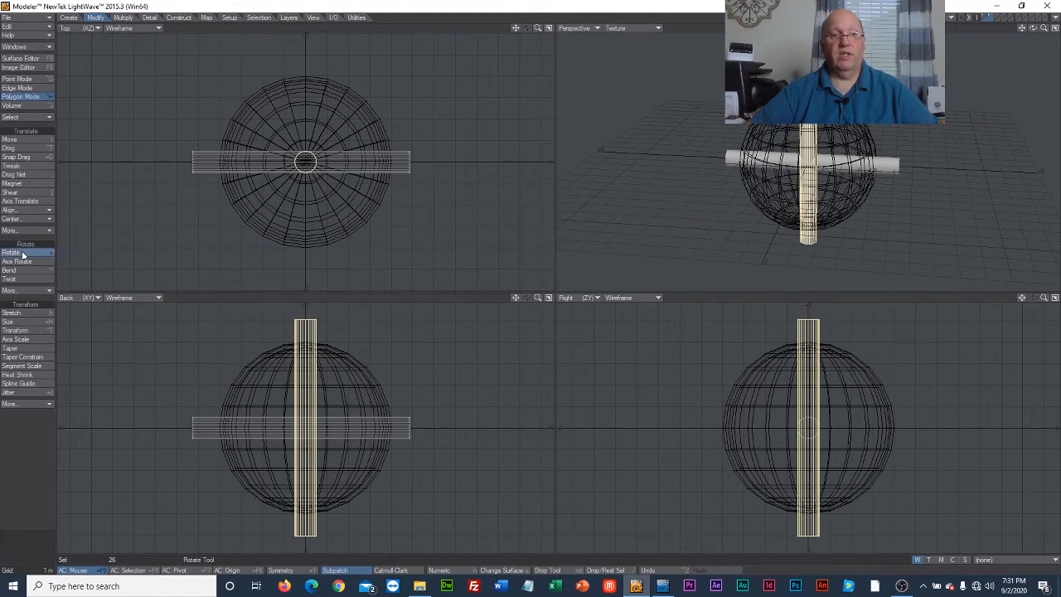
left_click_drag(305, 425, 379, 425)
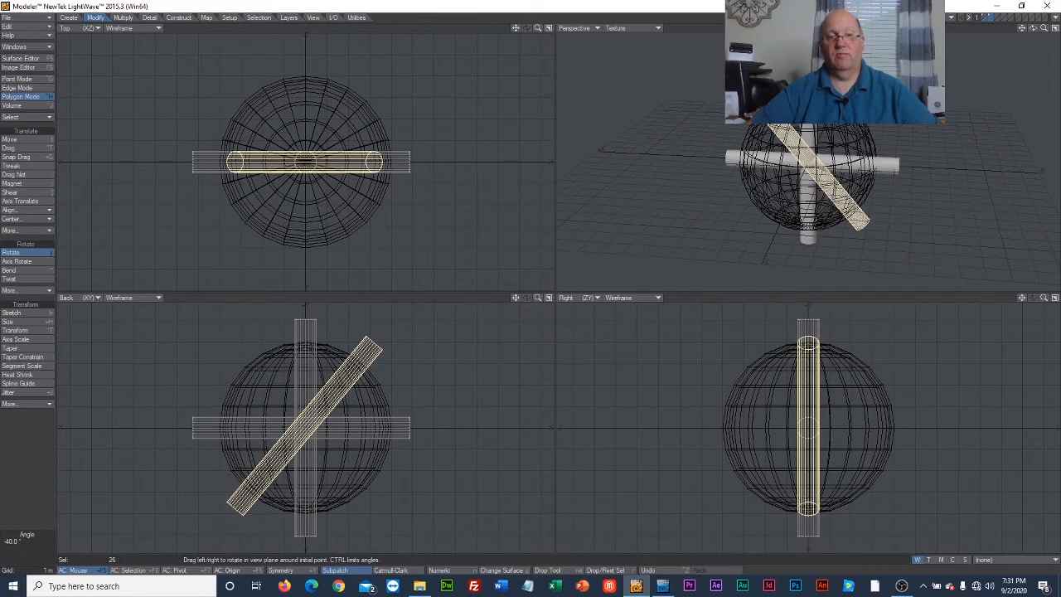
left_click_drag(380, 425, 386, 425)
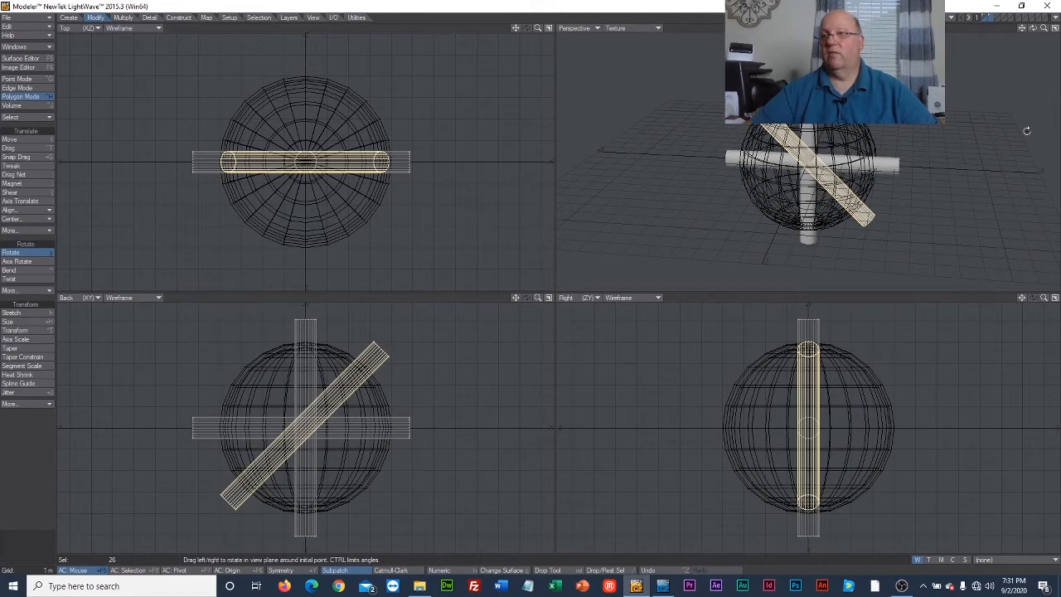
mouse_move(1032, 31)
left_mouse_down()
mouse_move(1032, 53)
mouse_move(1019, 43)
mouse_move(1036, 31)
left_mouse_up()
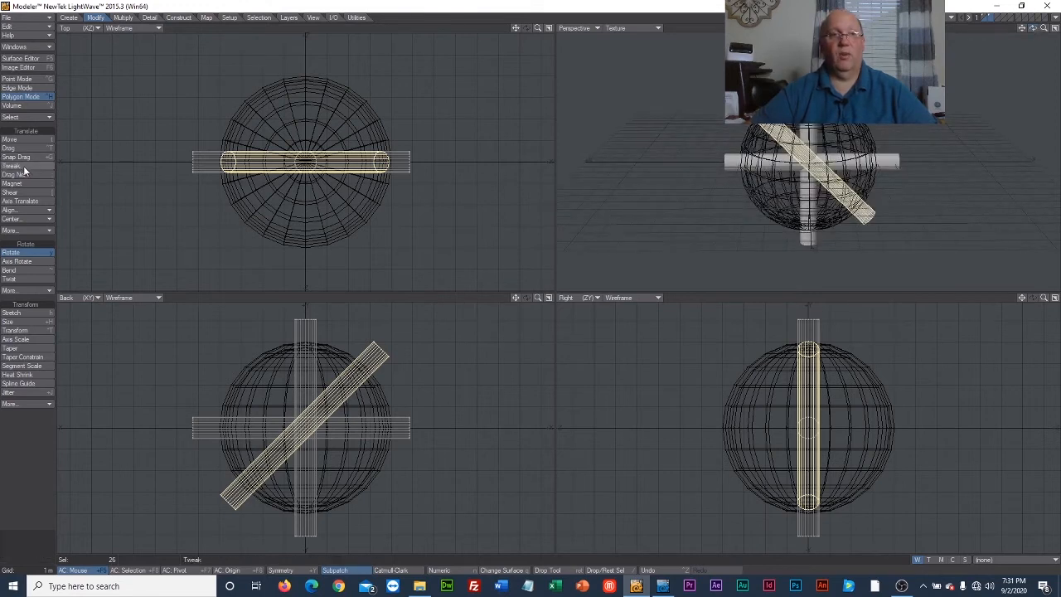
left_click(32, 254)
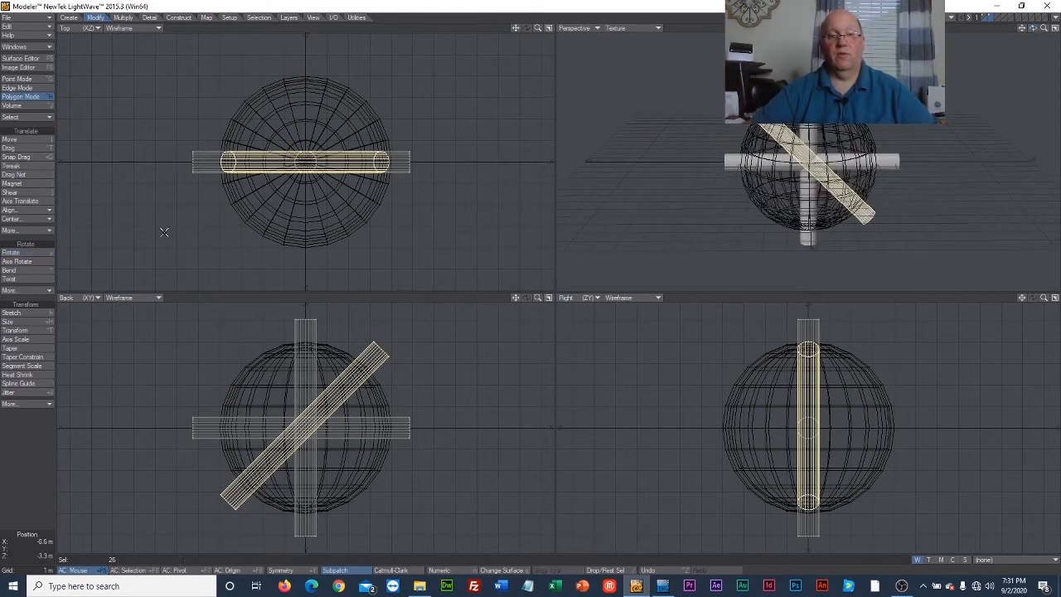
Paste one more vertical cylinder, rotate it about 45 degrees the opposite way in the Back view, and deselect it.
left_click(32, 31)
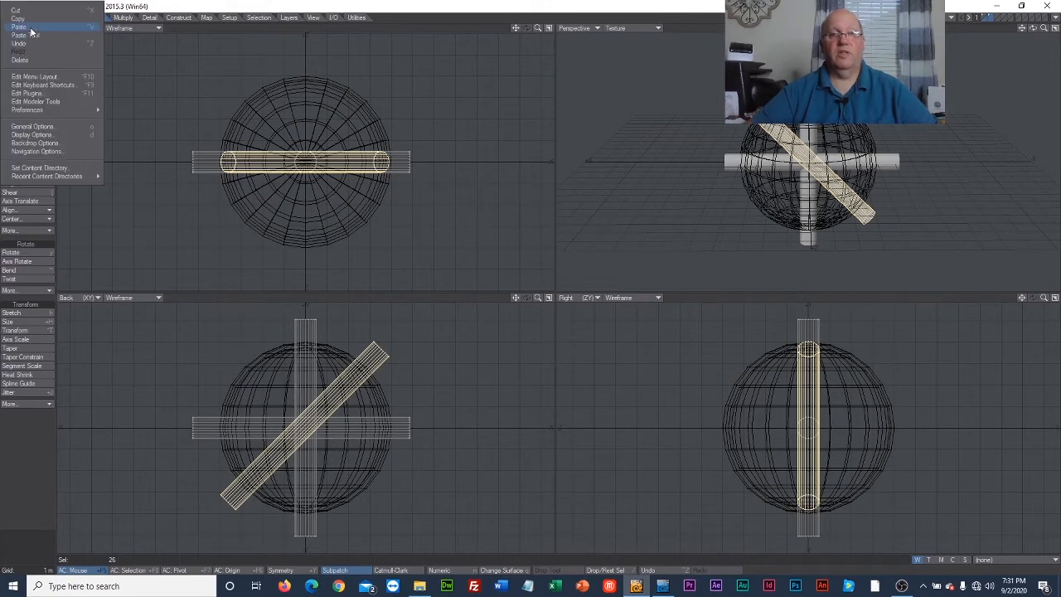
left_click(31, 33)
left_click(28, 252)
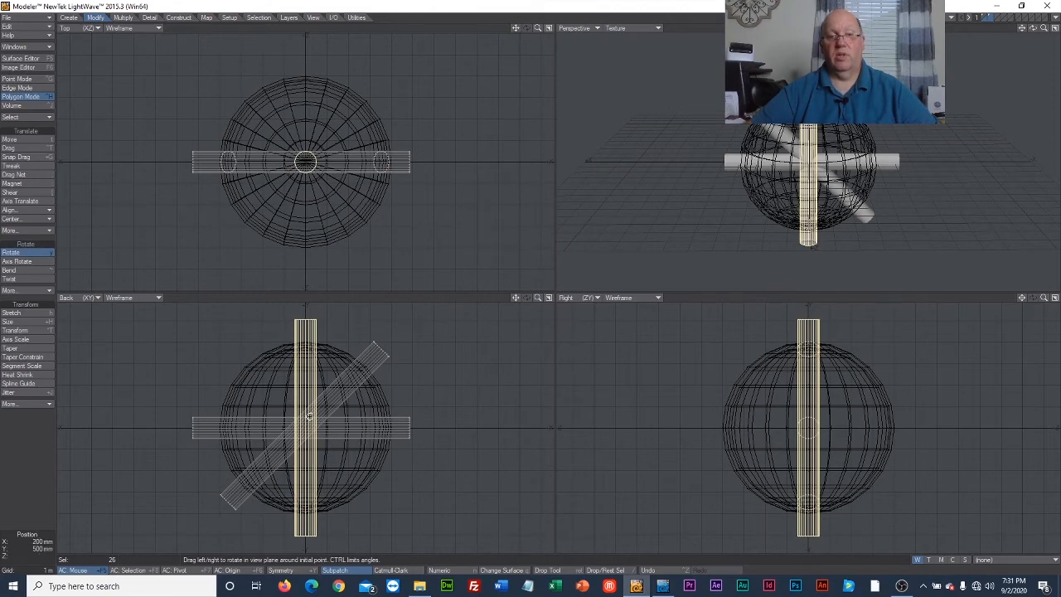
left_click_drag(310, 414, 344, 416)
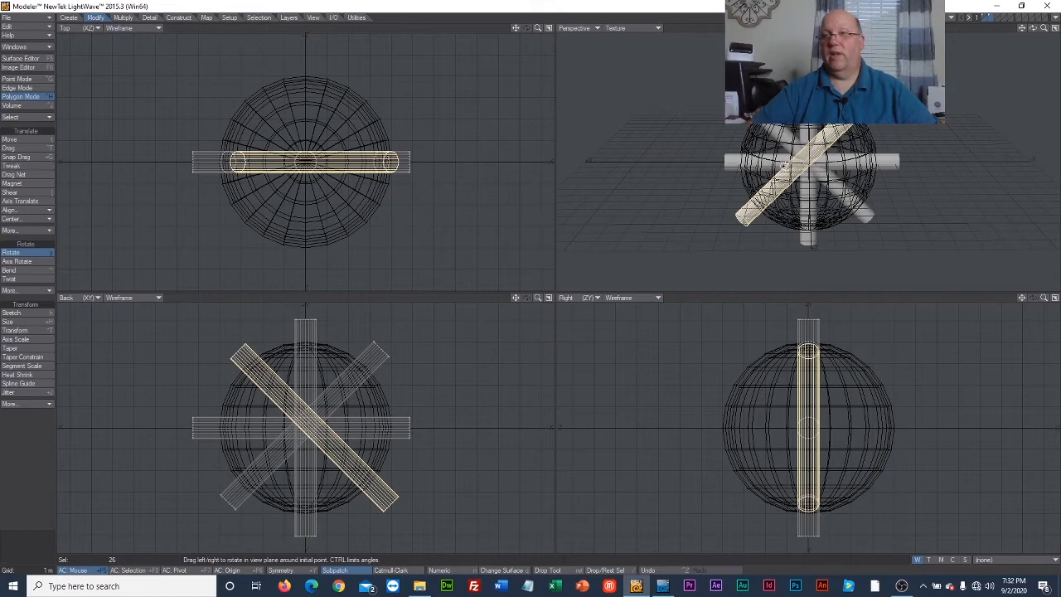
left_click(18, 252)
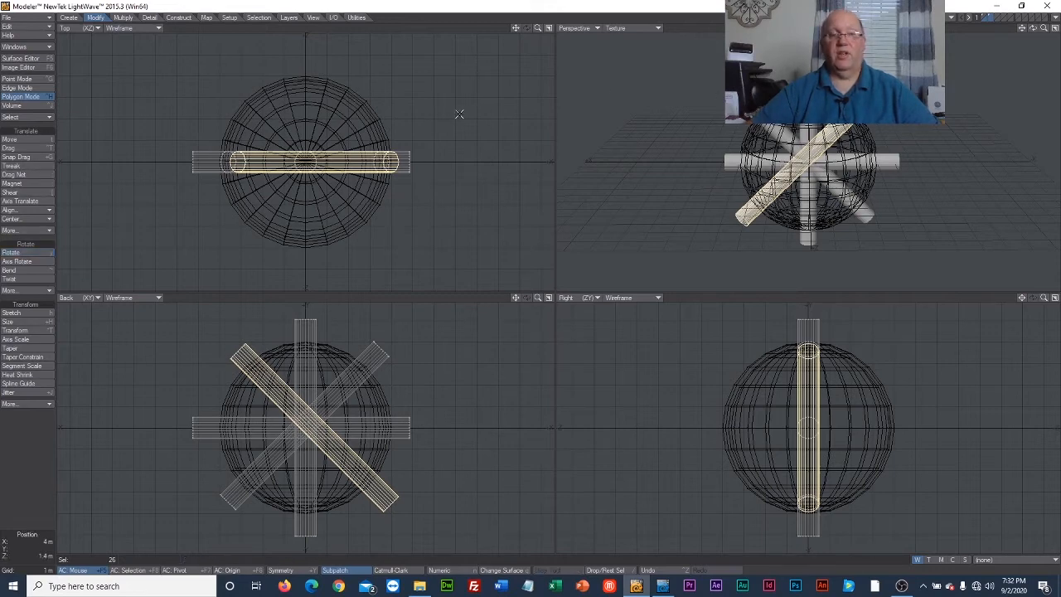
left_click_drag(1033, 29, 894, 32)
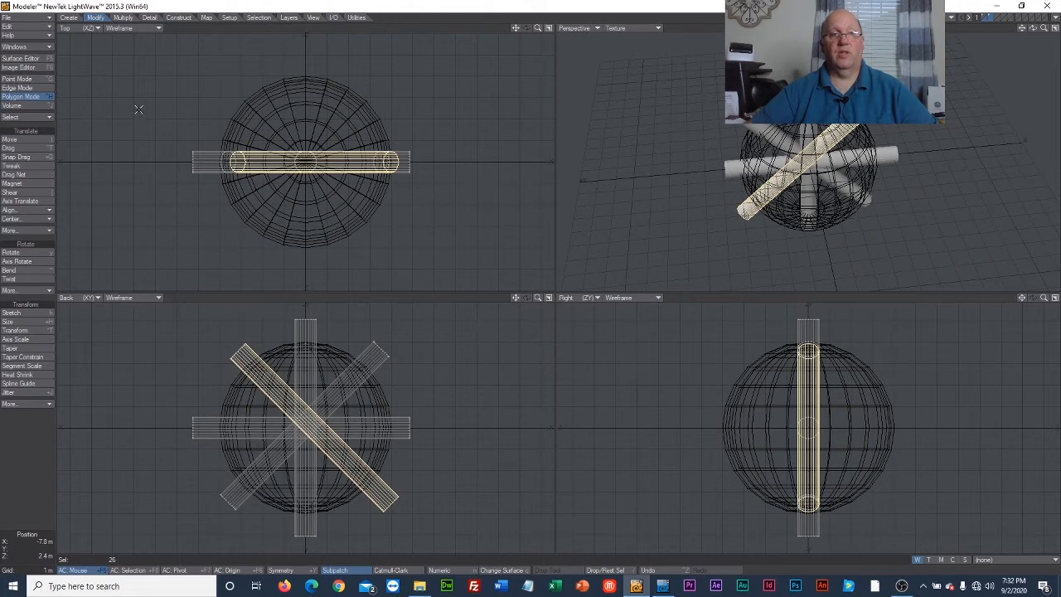
mouse_move(154, 131)
right_mouse_down()
mouse_move(139, 183)
mouse_move(284, 265)
mouse_move(496, 147)
mouse_move(125, 118)
right_mouse_up()
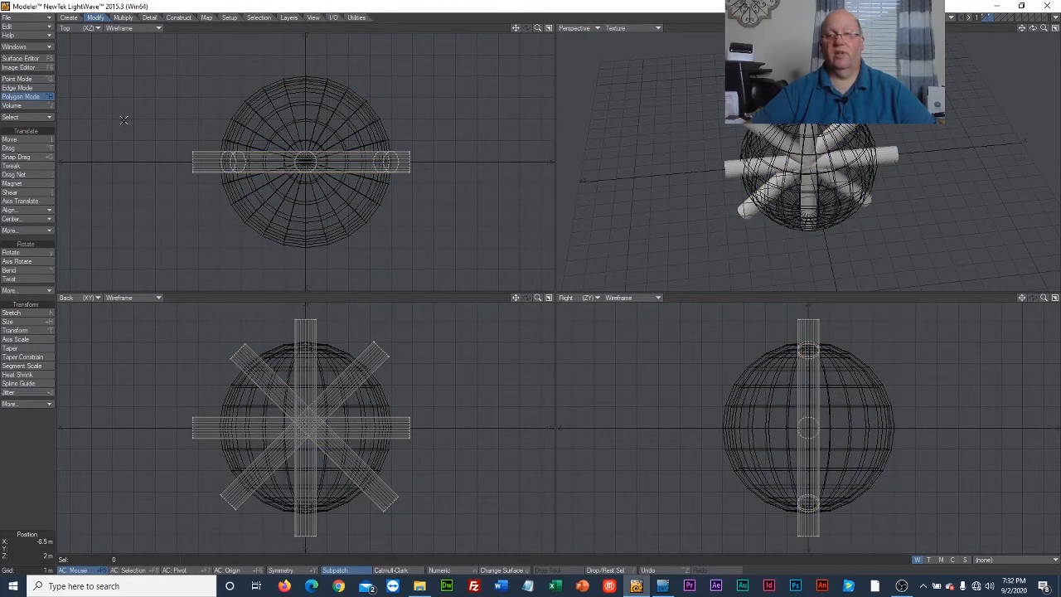
With layer 1 in the foreground and layer 2 in the background, Boolean-subtract the cylinders from the sphere and show layer 1 alone.
left_click(983, 18)
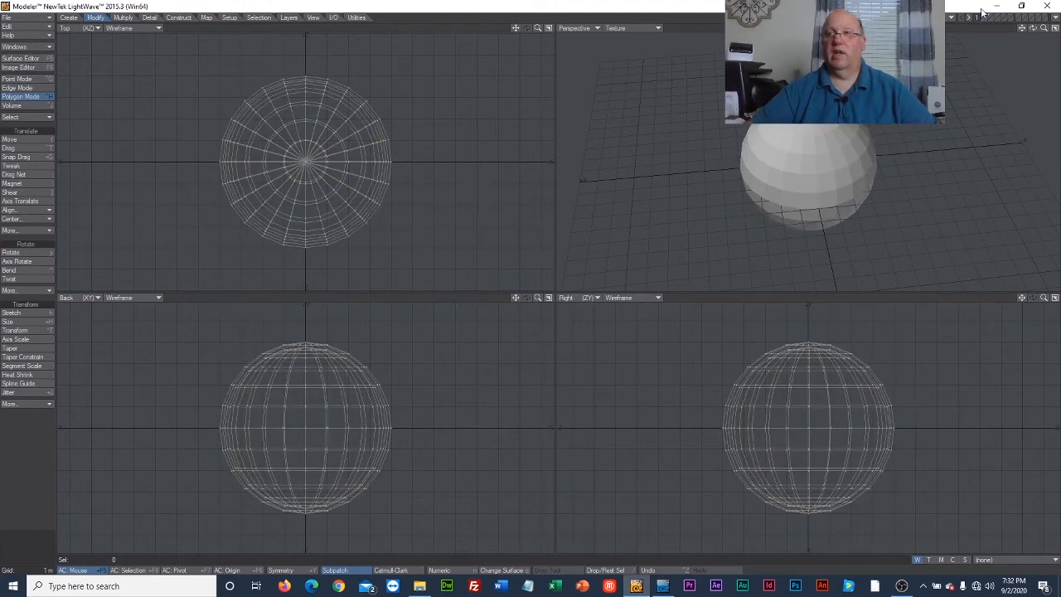
left_click(993, 24)
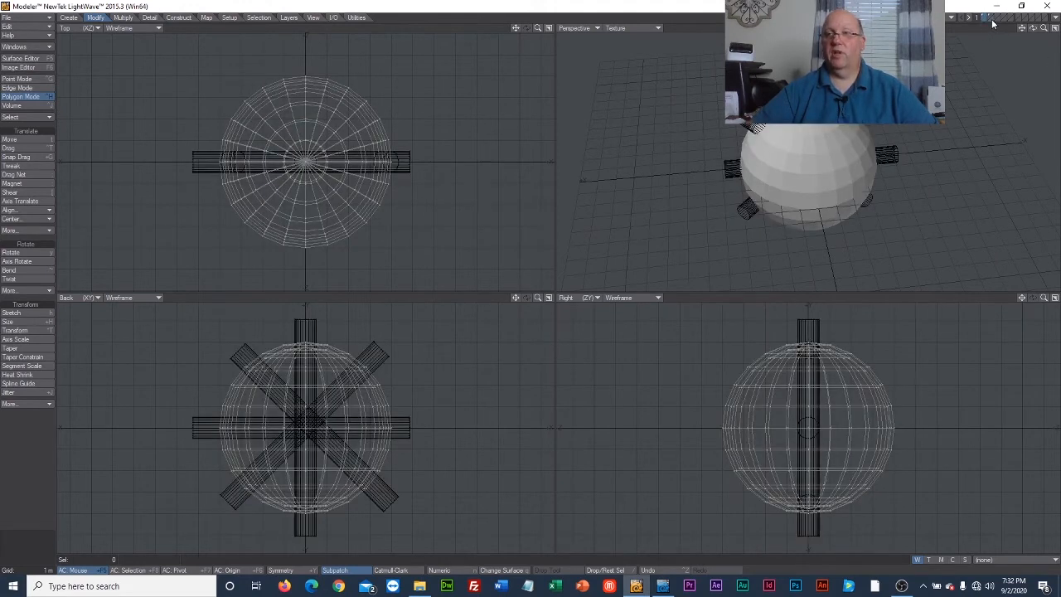
mouse_move(1033, 28)
left_mouse_down()
mouse_move(1028, 10)
mouse_move(1032, 29)
left_mouse_up()
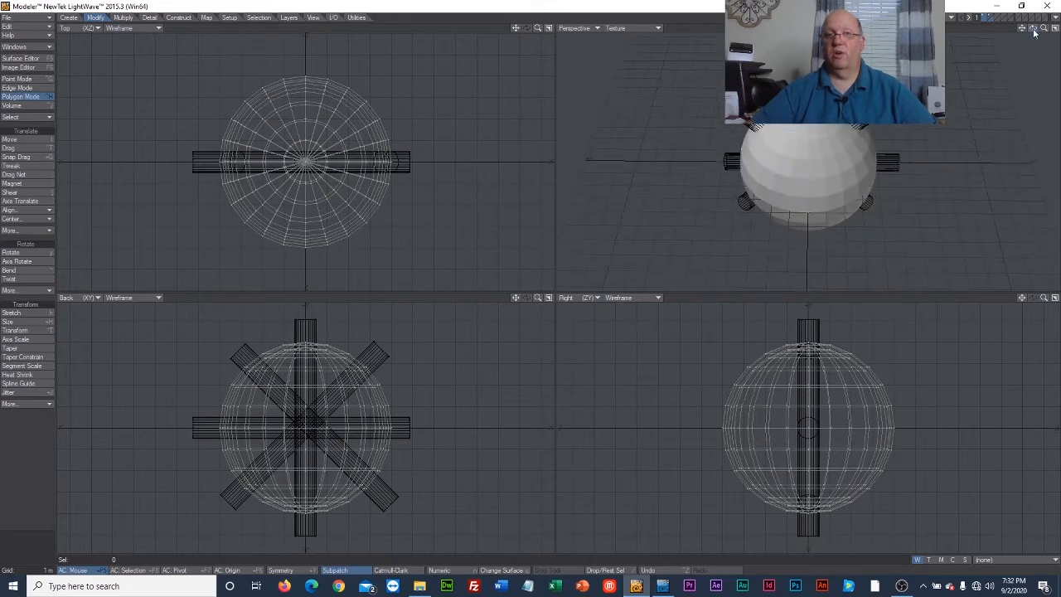
left_click(177, 17)
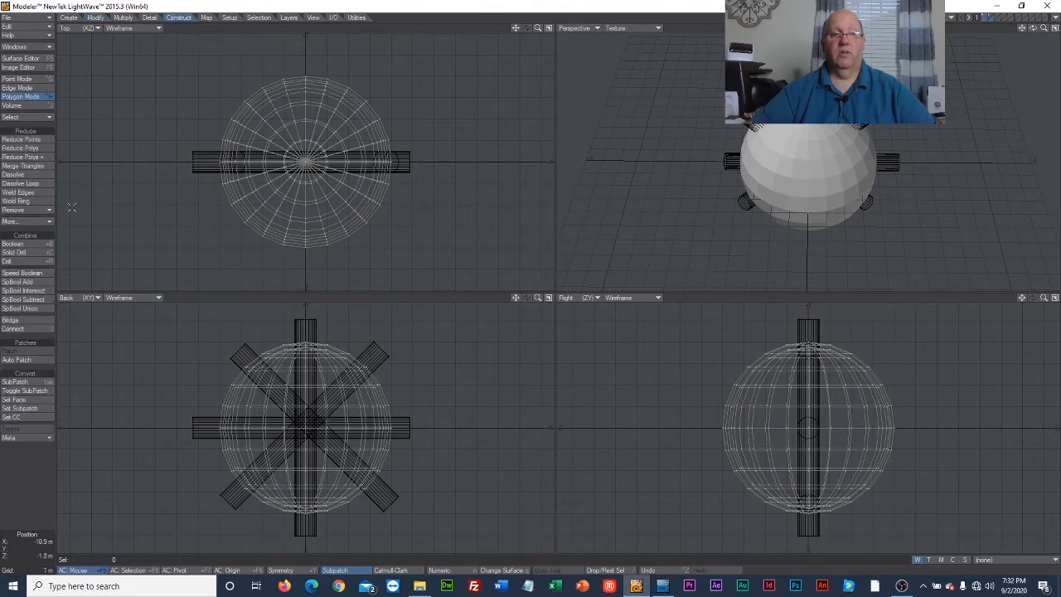
left_click(15, 244)
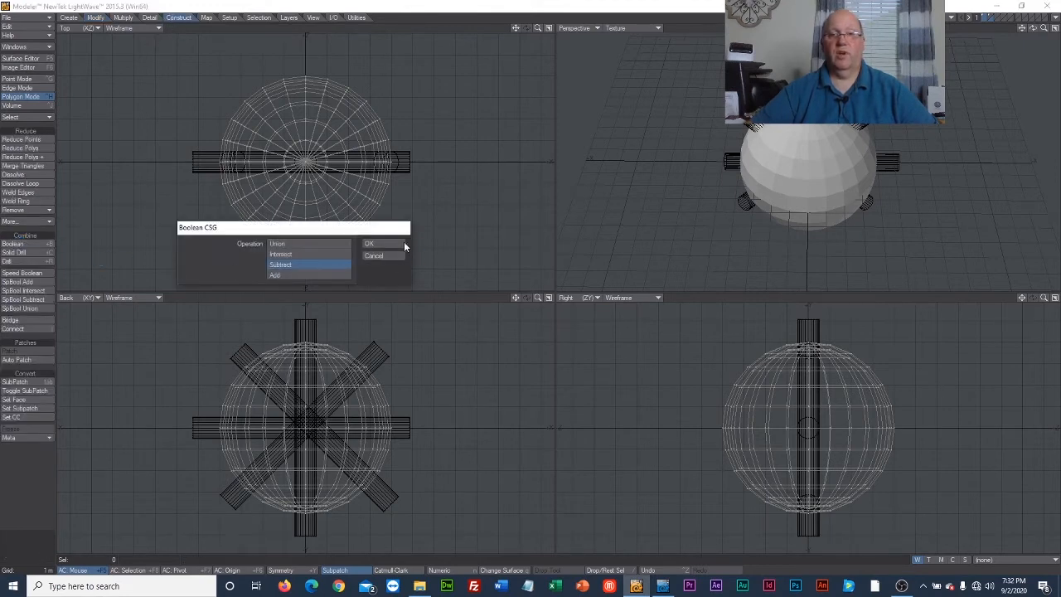
left_click(391, 246)
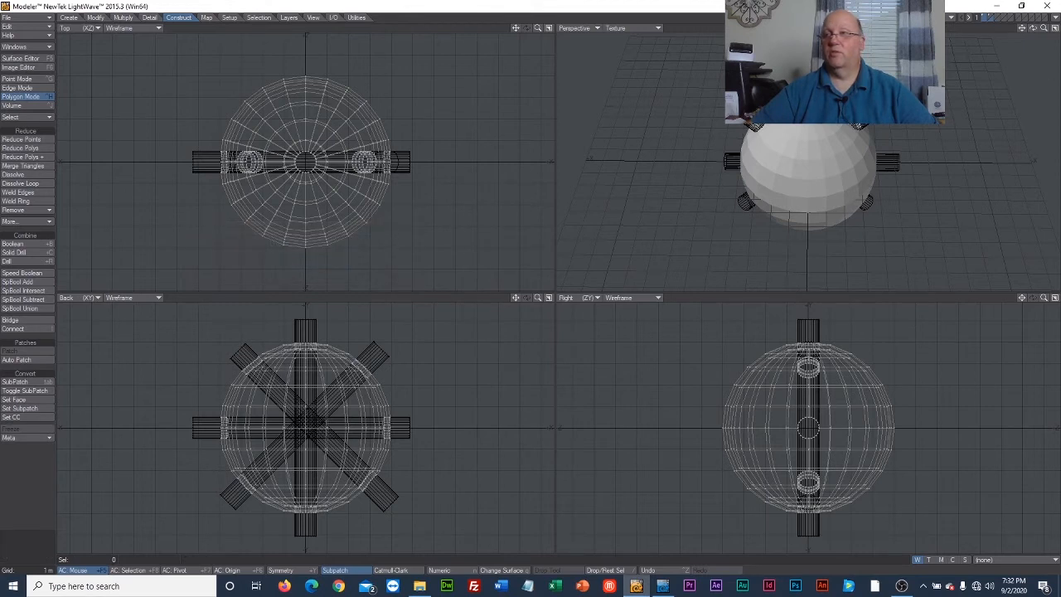
left_click_drag(1033, 28, 994, 36)
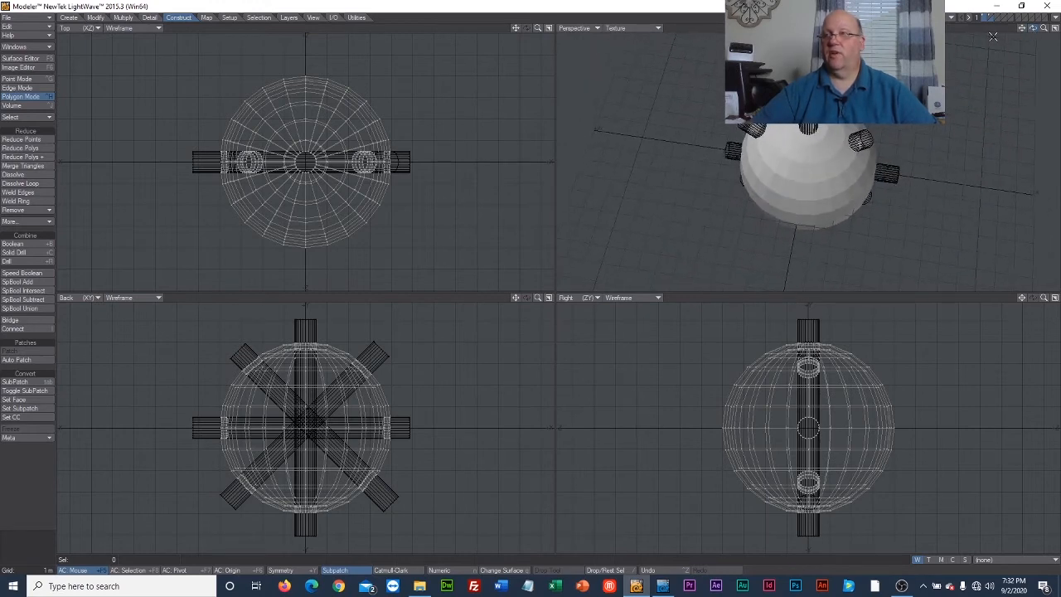
left_click(985, 22)
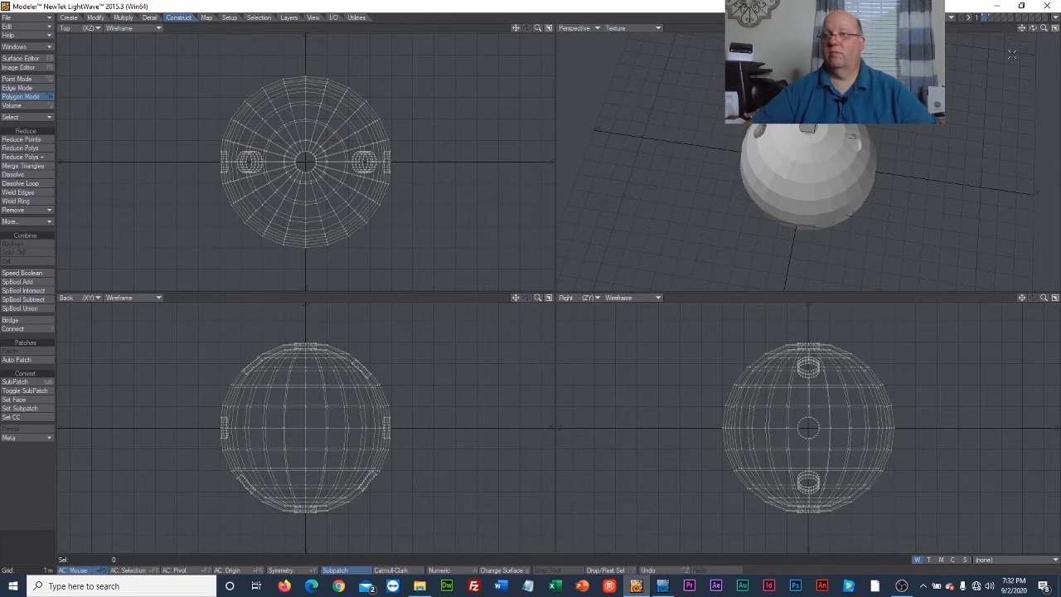
left_click_drag(1048, 28, 1023, 37)
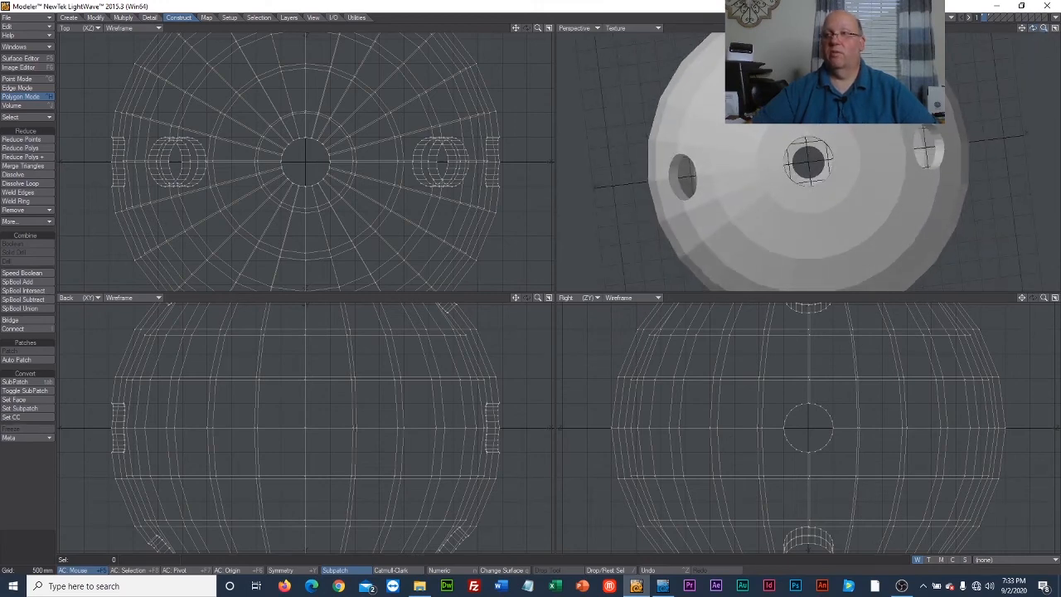
key("a")
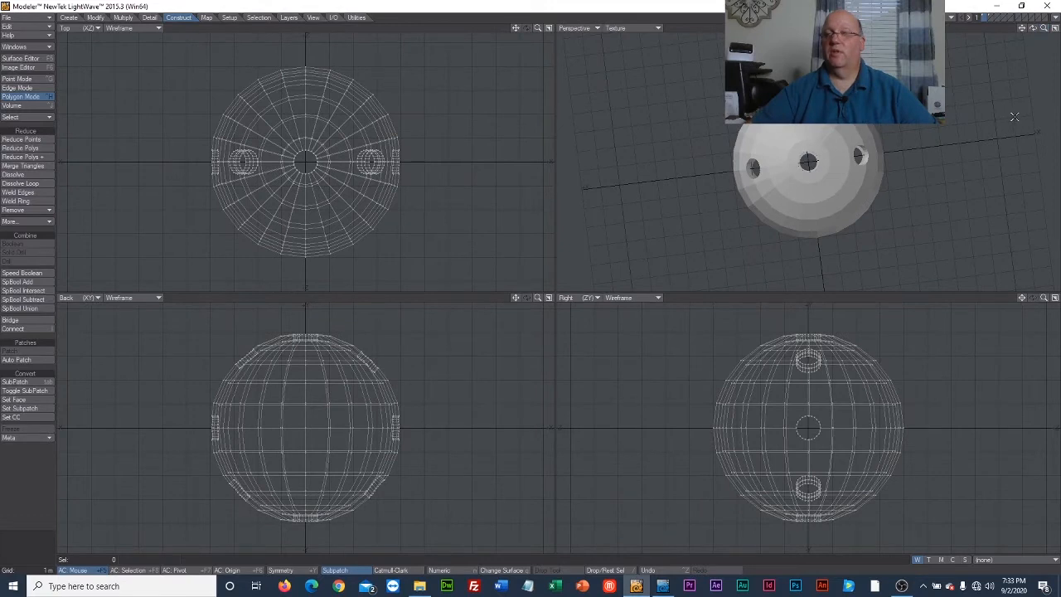
Bring the layer 2 cylinders to the foreground with the layer 1 sphere in the background.
left_click(993, 18)
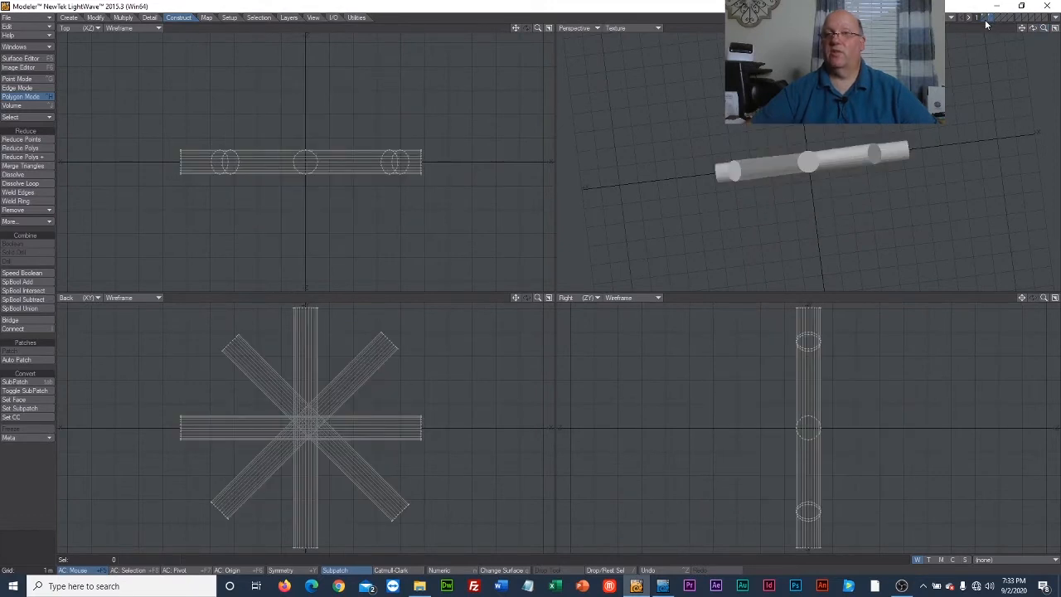
left_click(987, 21)
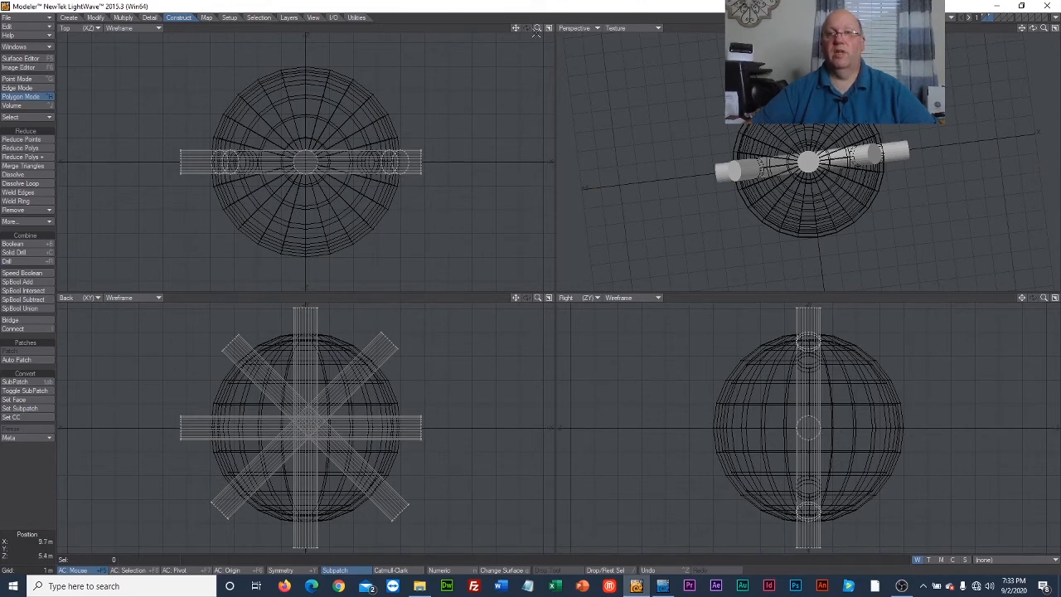
left_click_drag(538, 29, 514, 29)
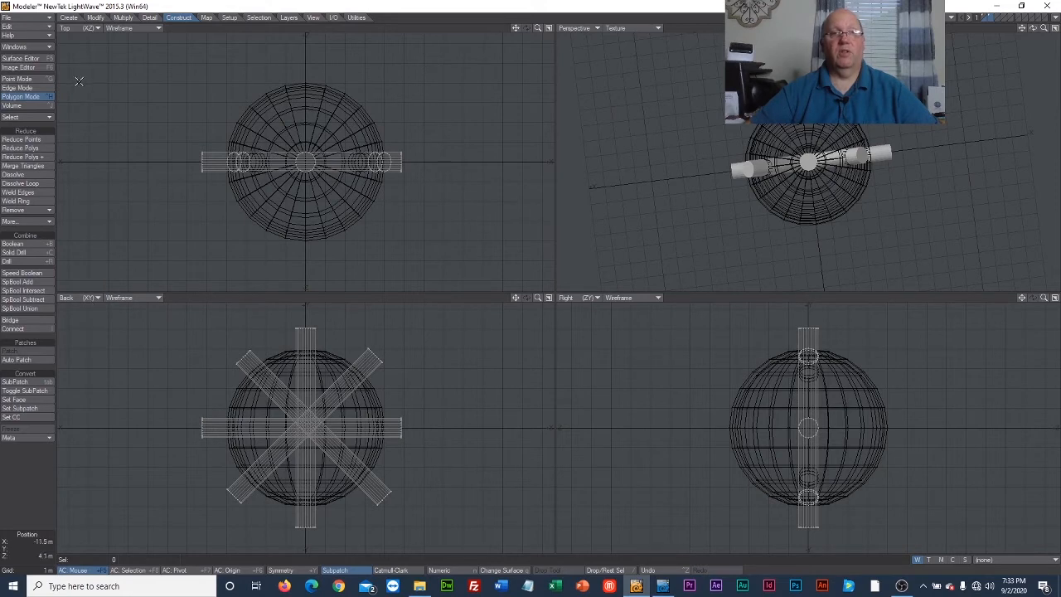
left_click(20, 87)
left_click(15, 79)
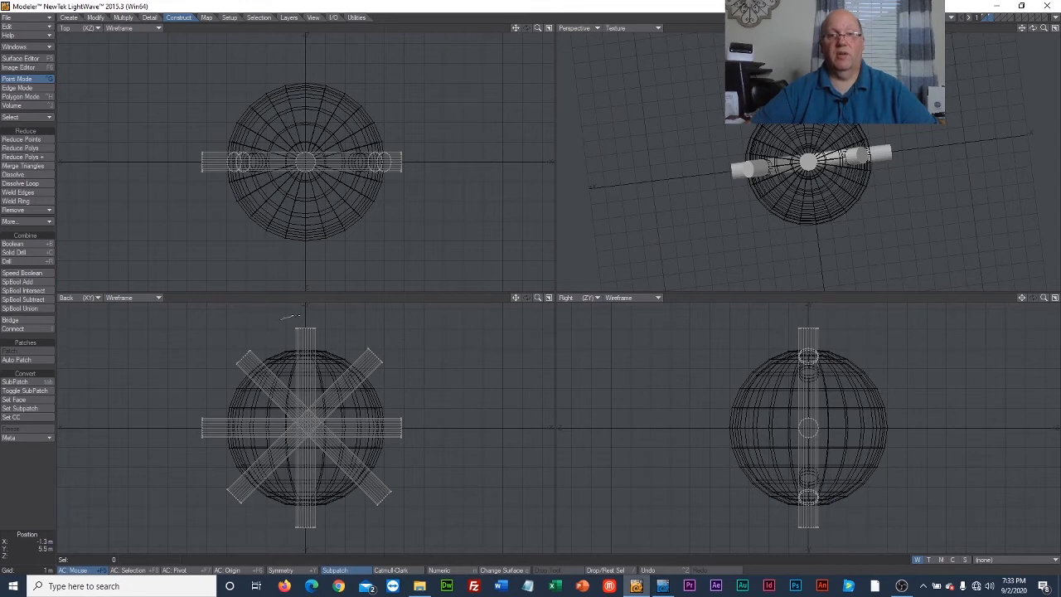
right_click_drag(293, 336, 288, 320)
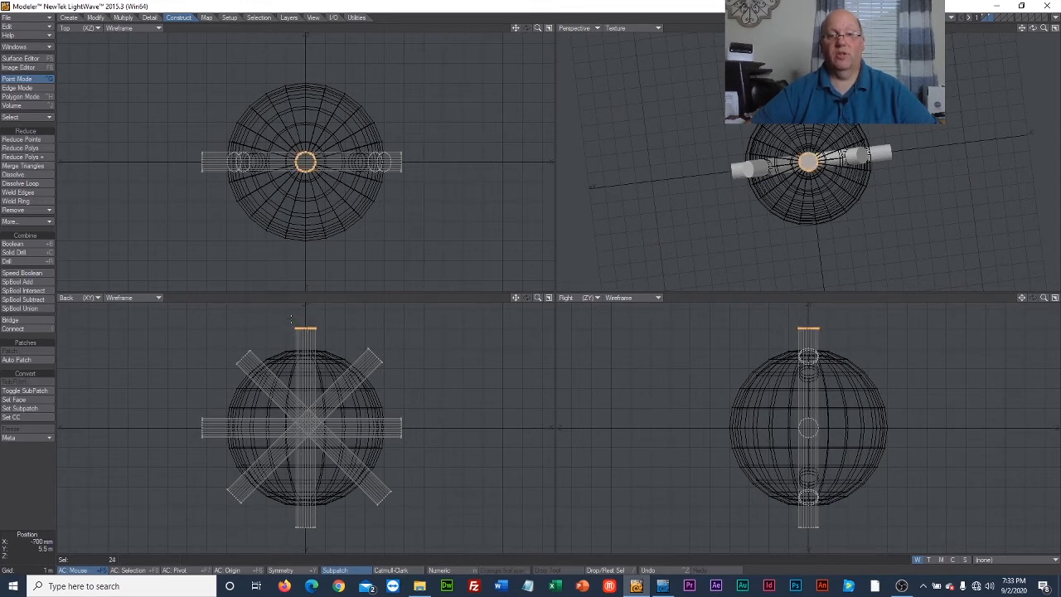
left_click(95, 18)
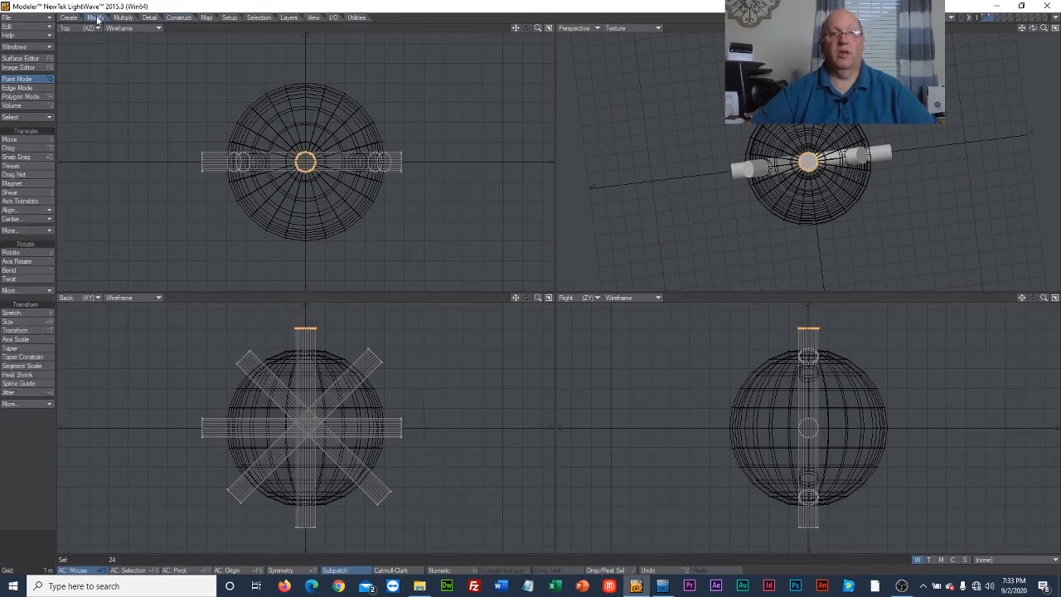
left_click(24, 141)
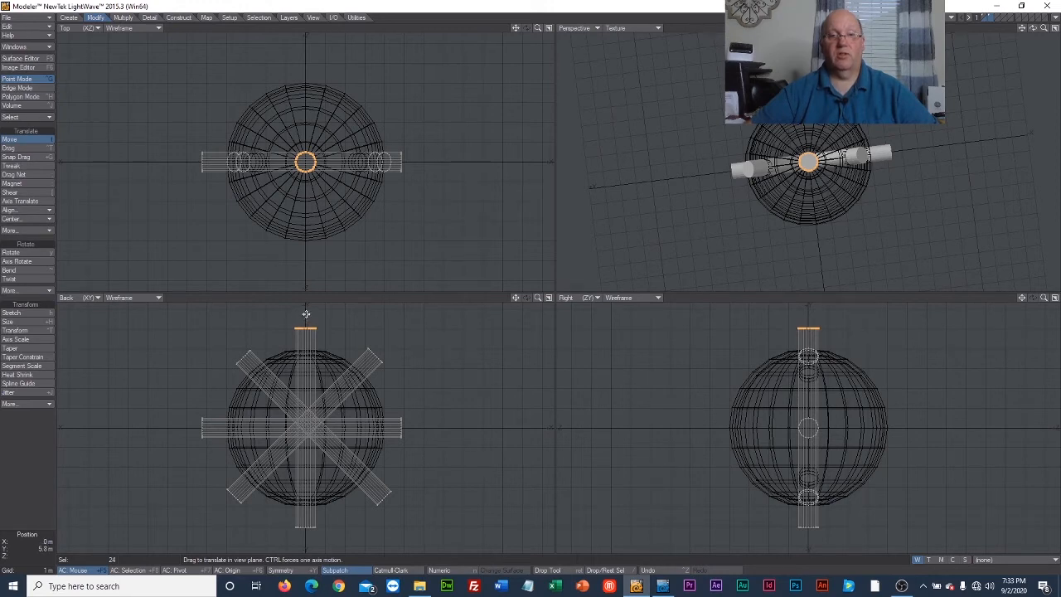
left_click(27, 143)
left_click(27, 139)
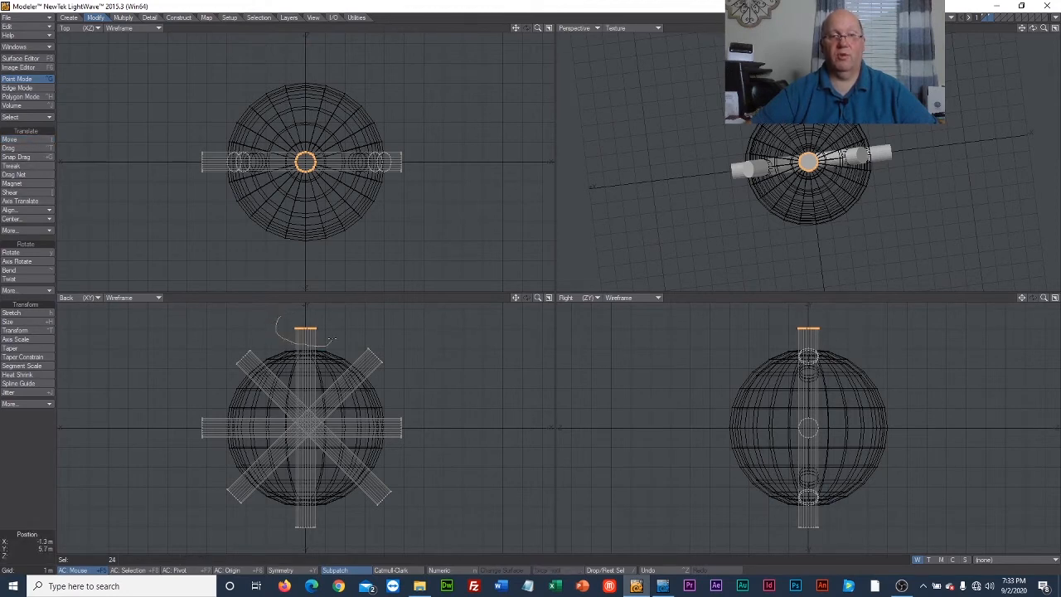
right_click_drag(332, 339, 287, 319)
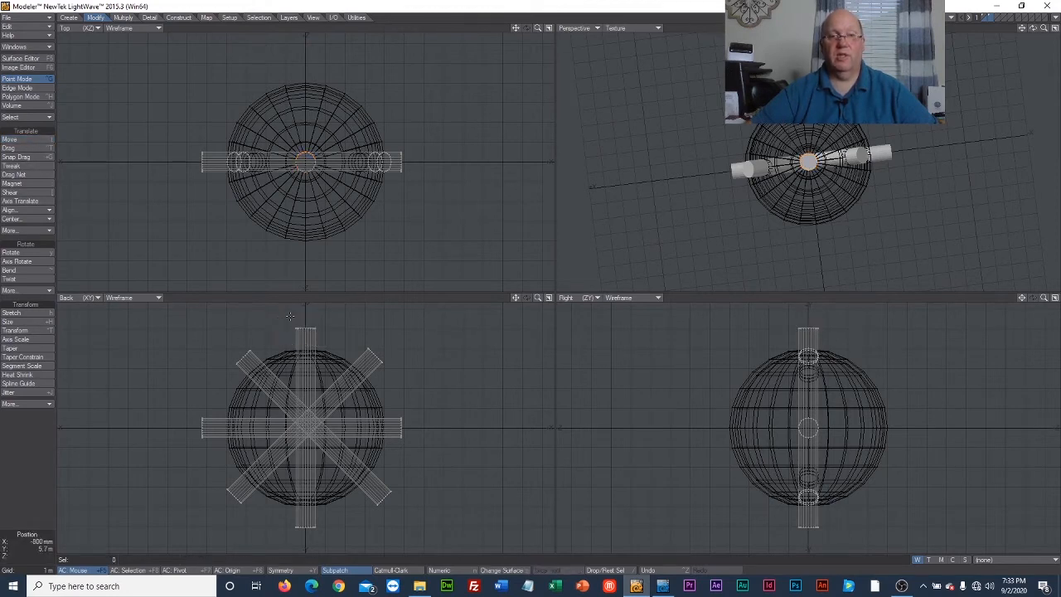
Select the vertical cylinder's polygons in the Back view and delete them.
left_click(25, 97)
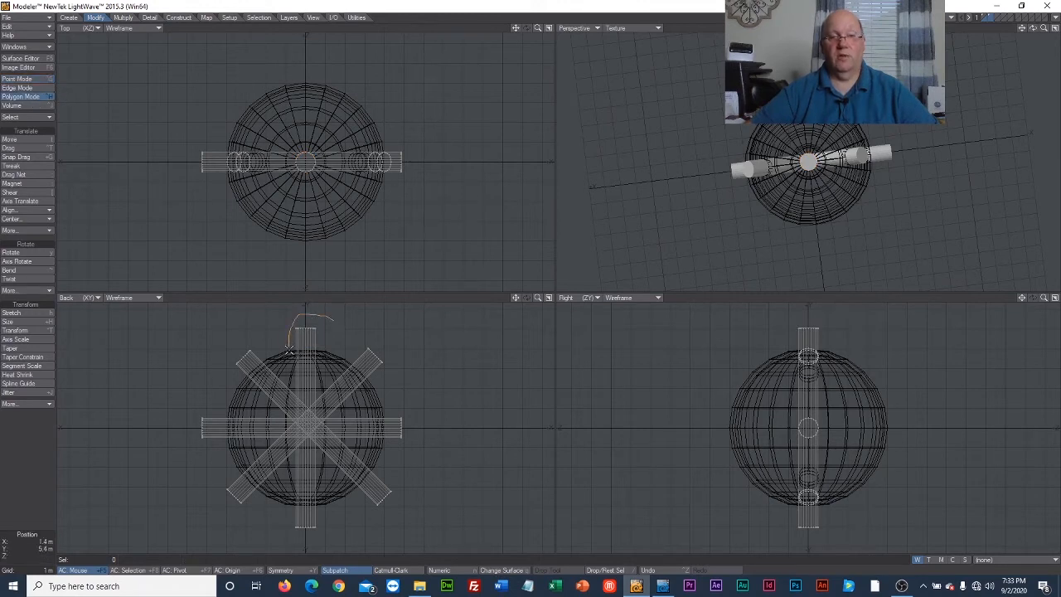
mouse_move(285, 411)
right_mouse_down()
mouse_move(284, 534)
mouse_move(330, 549)
mouse_move(330, 317)
right_mouse_up()
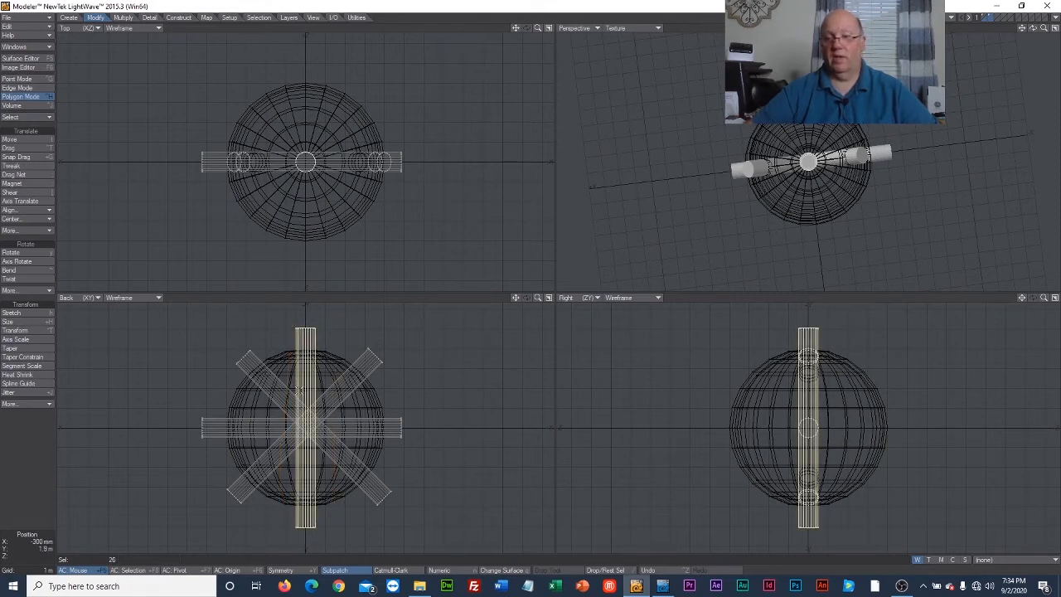
key("Delete")
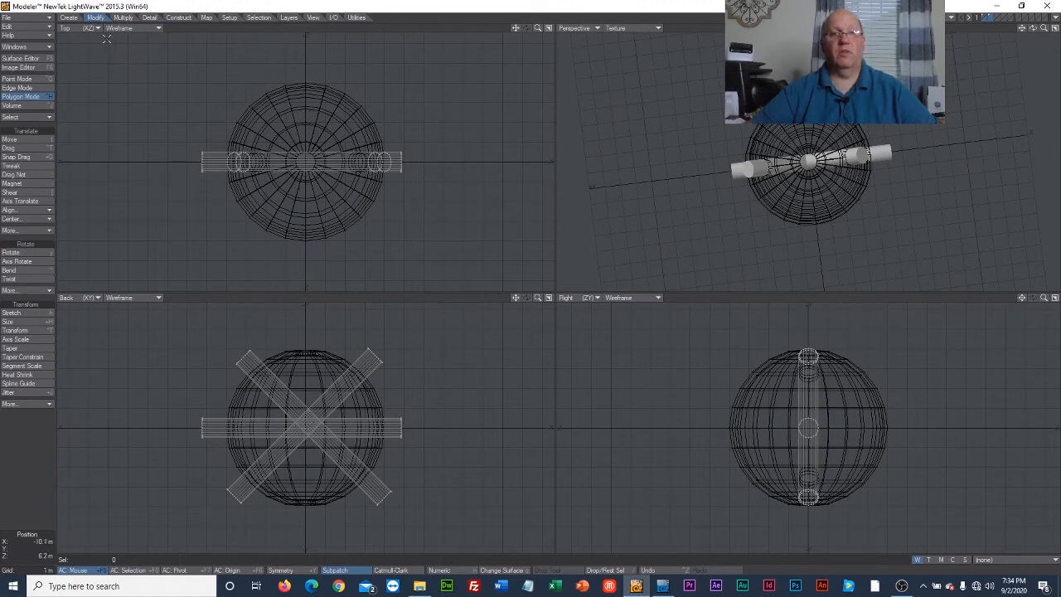
Rotate the layer 2 cylinders about 90 degrees in the Top view and Boolean-subtract them from the layer 1 sphere.
left_click(30, 252)
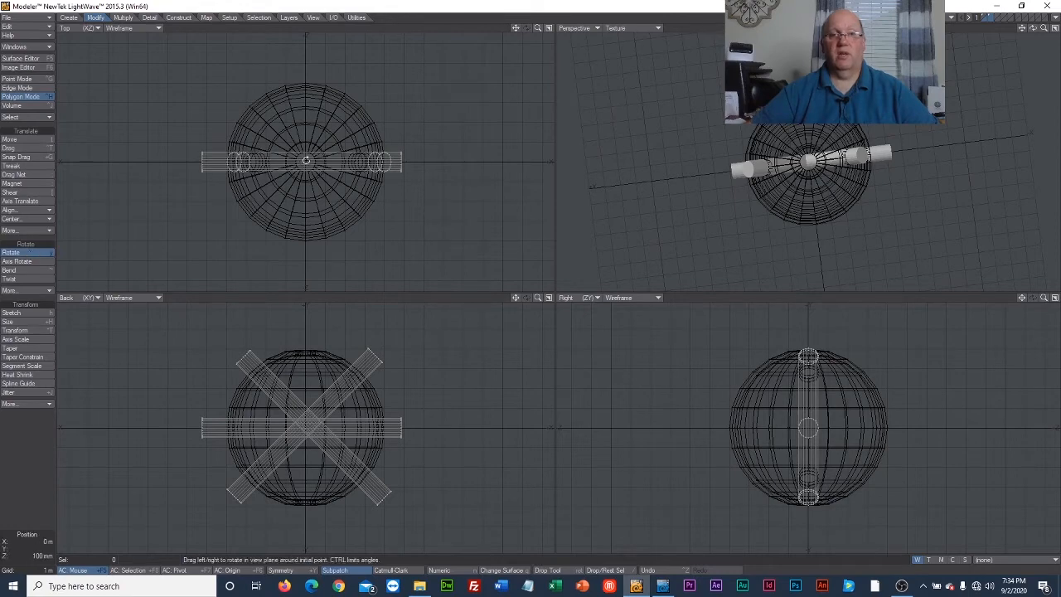
left_click_drag(303, 163, 218, 165)
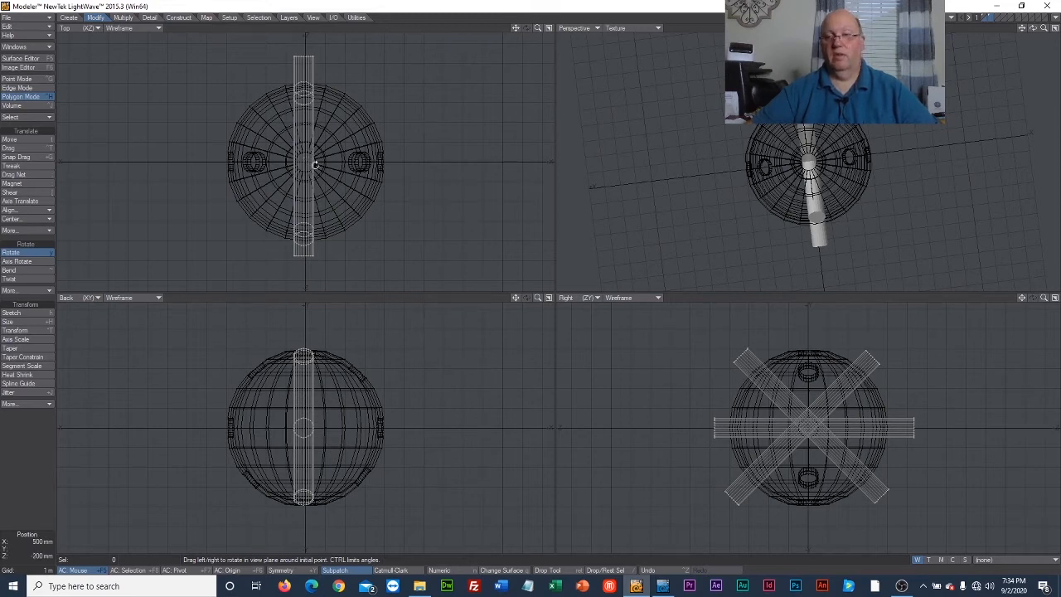
left_click(984, 17)
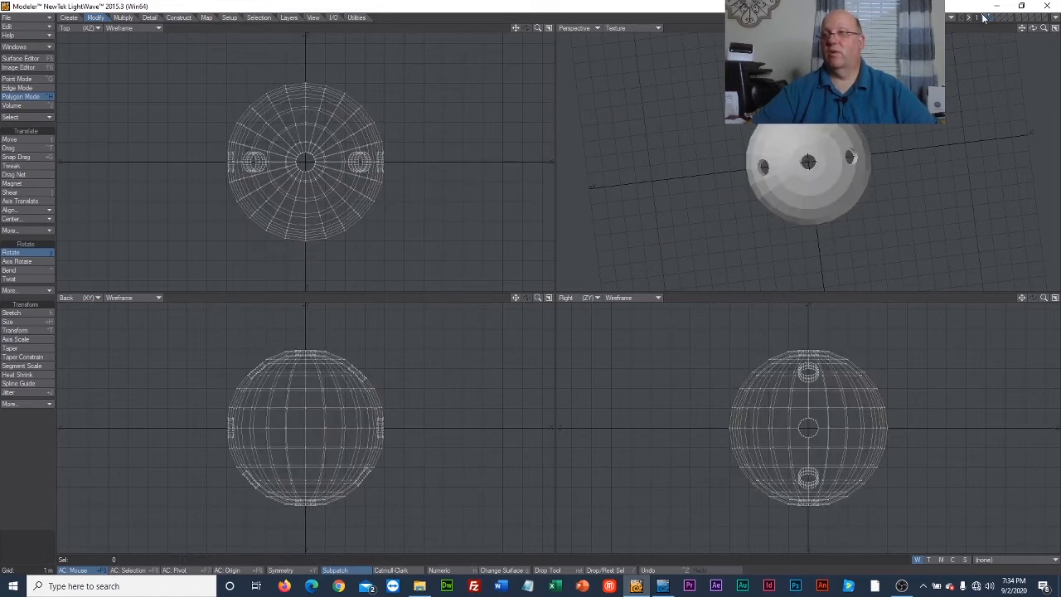
left_click(992, 24)
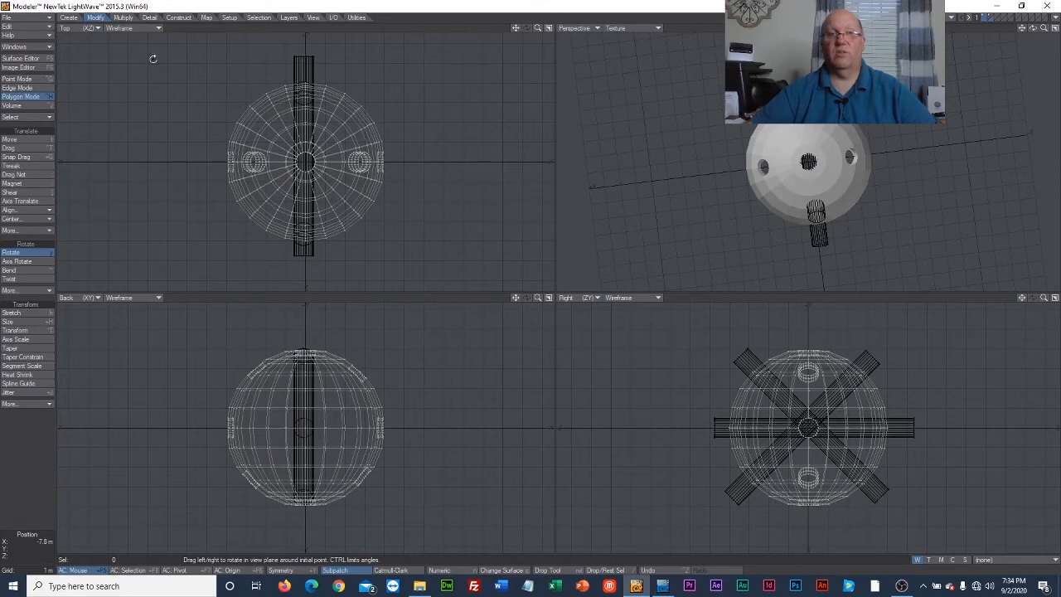
left_click(177, 18)
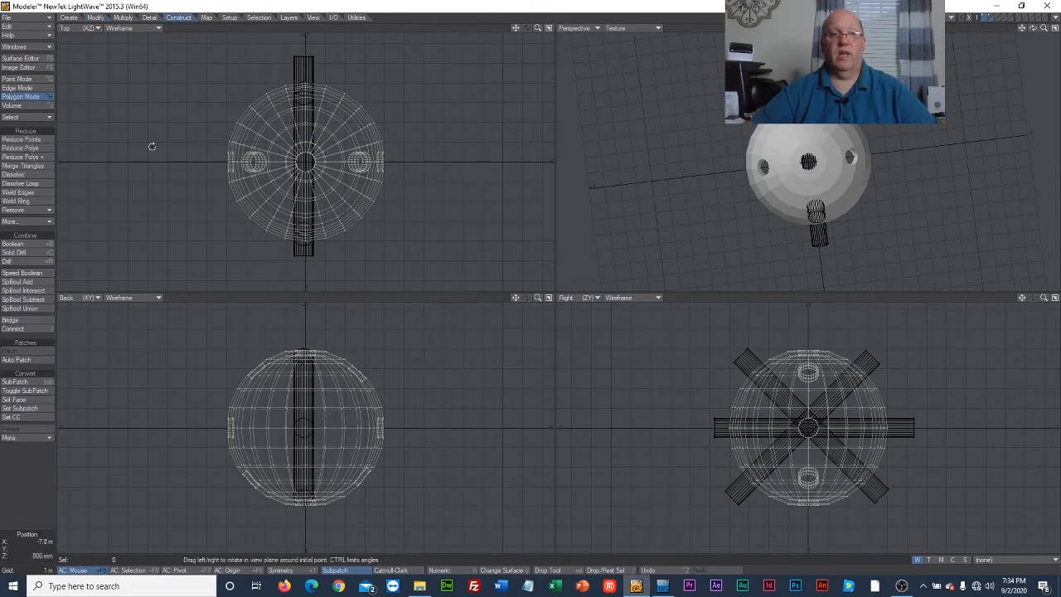
left_click(29, 247)
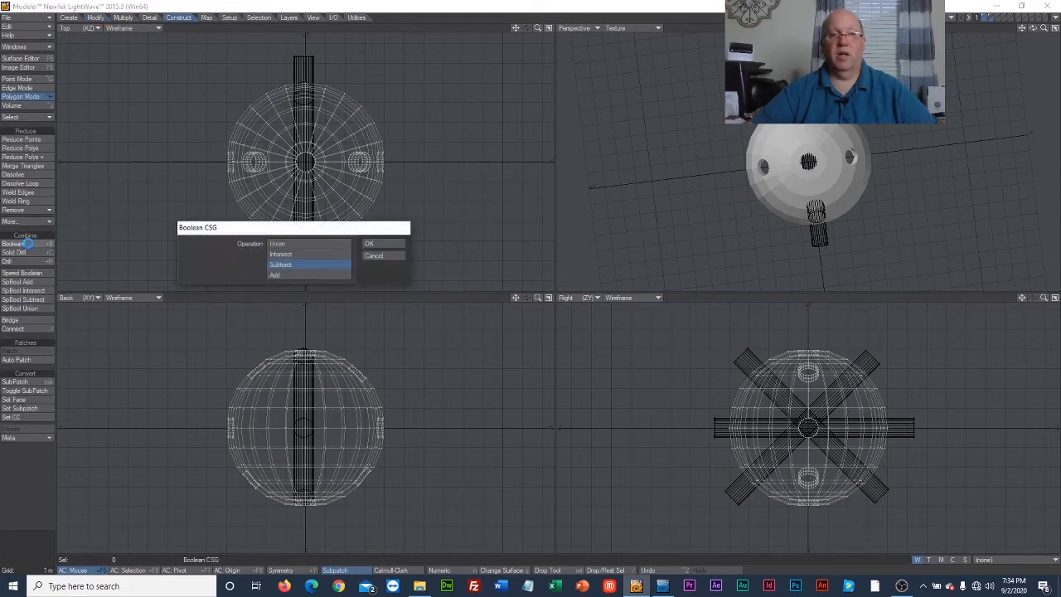
left_click(375, 242)
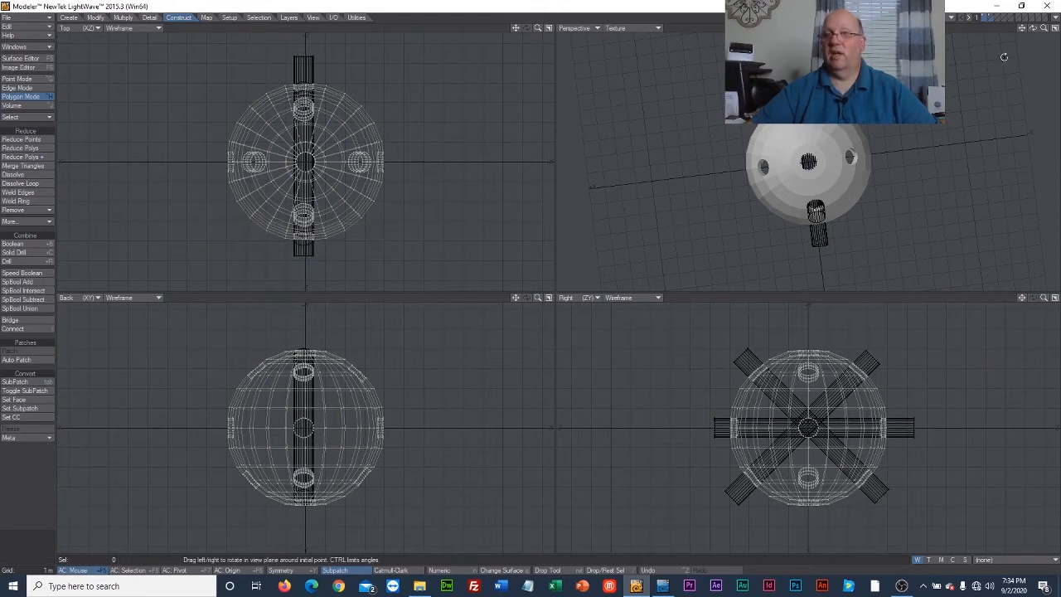
left_click_drag(1033, 28, 1012, 50)
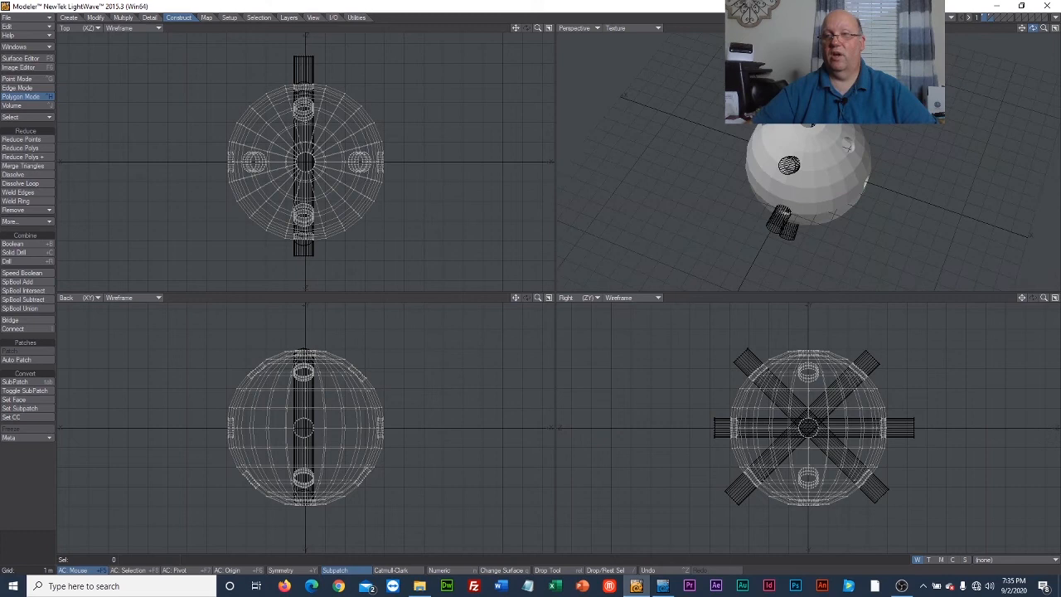
Bring the cylinders to the foreground with the sphere in the background and rotate them about 45 degrees in the Top view.
left_click(993, 16)
left_click(986, 21)
key("y")
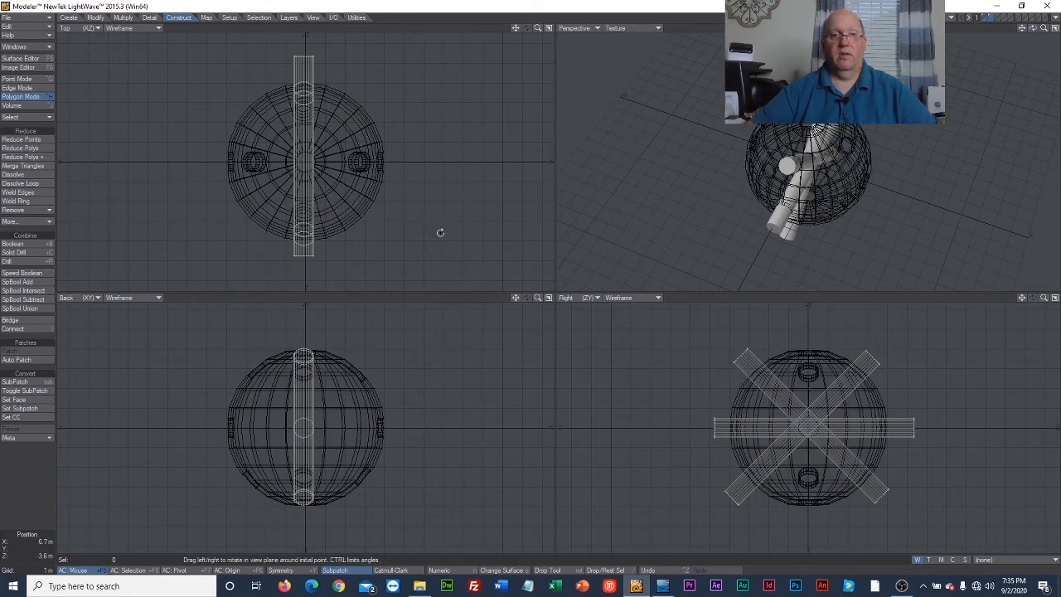
left_click(95, 18)
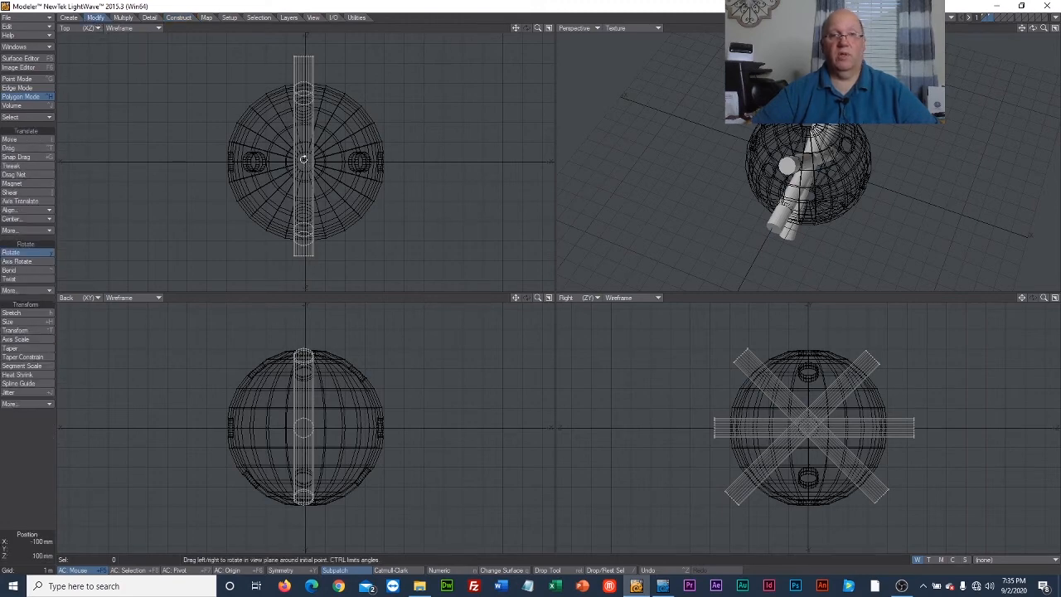
left_click_drag(303, 159, 257, 159)
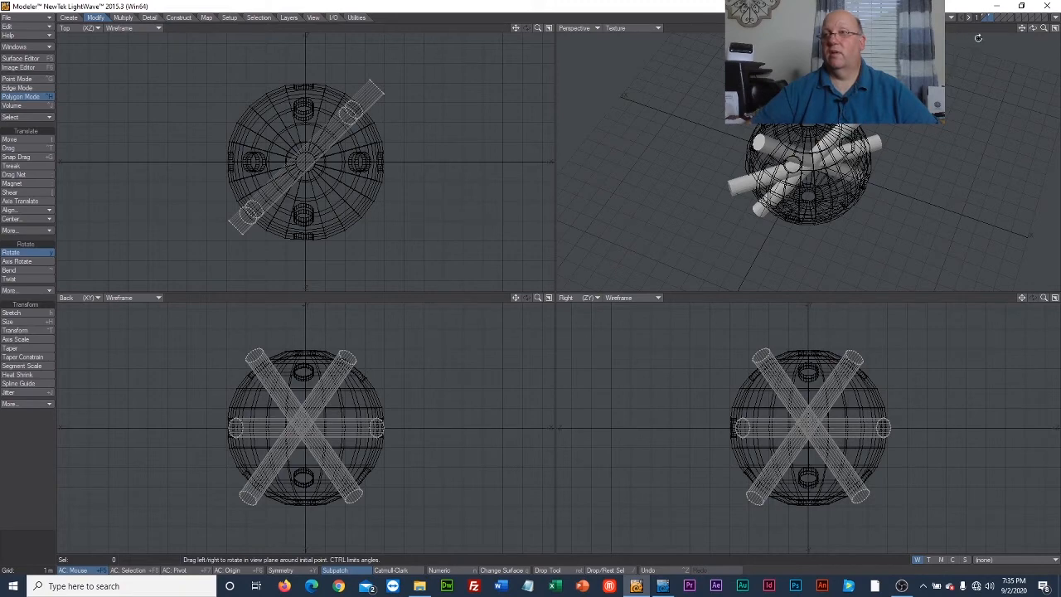
With layer 1 in the foreground and layer 2 in the background, Boolean-subtract the diagonal cylinders from the sphere.
left_click(985, 17)
left_click(993, 26)
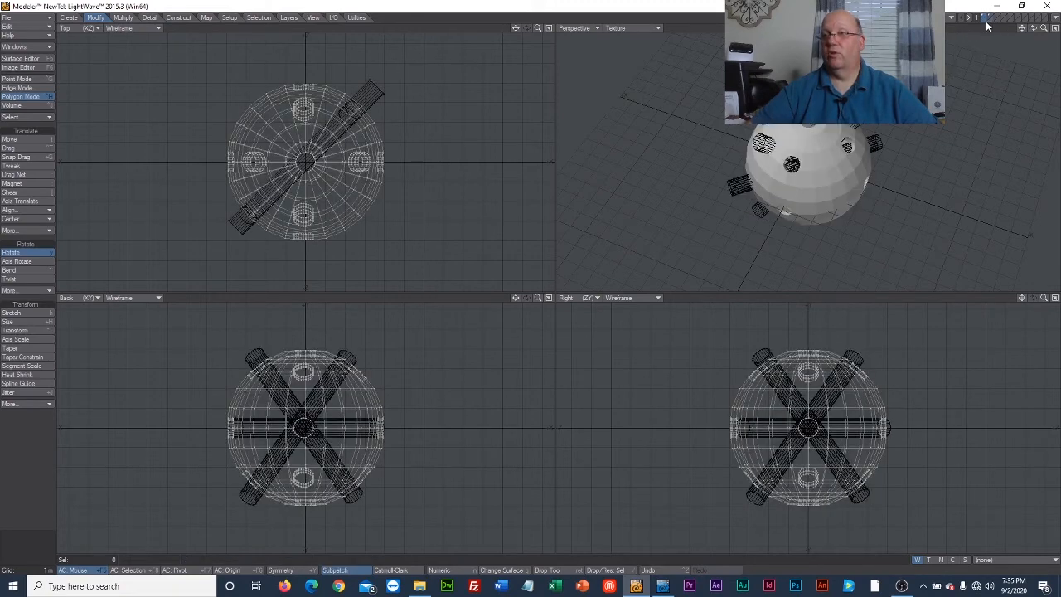
left_click(179, 18)
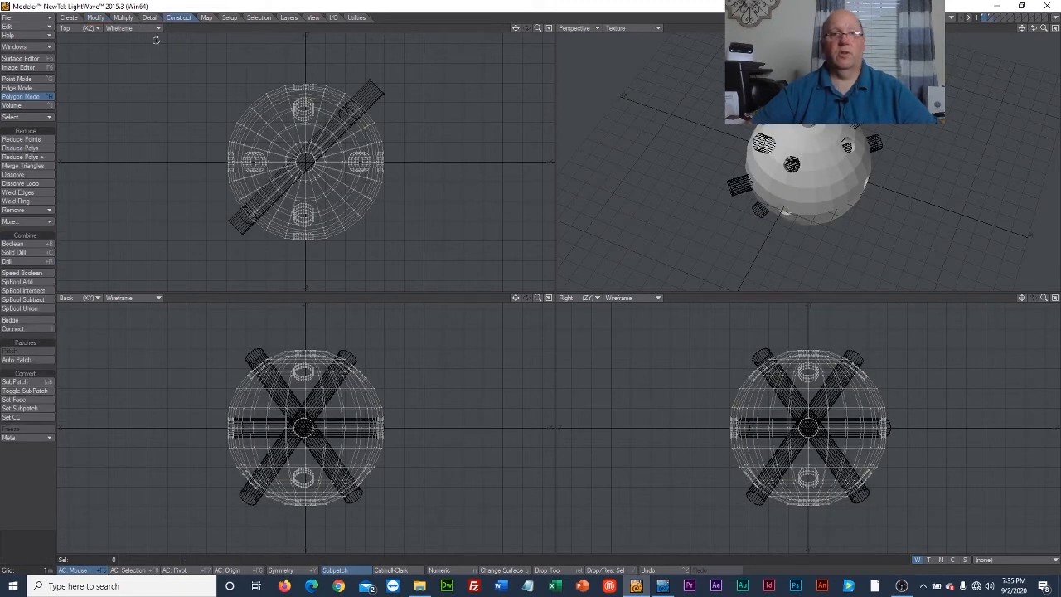
left_click(33, 244)
left_click(280, 265)
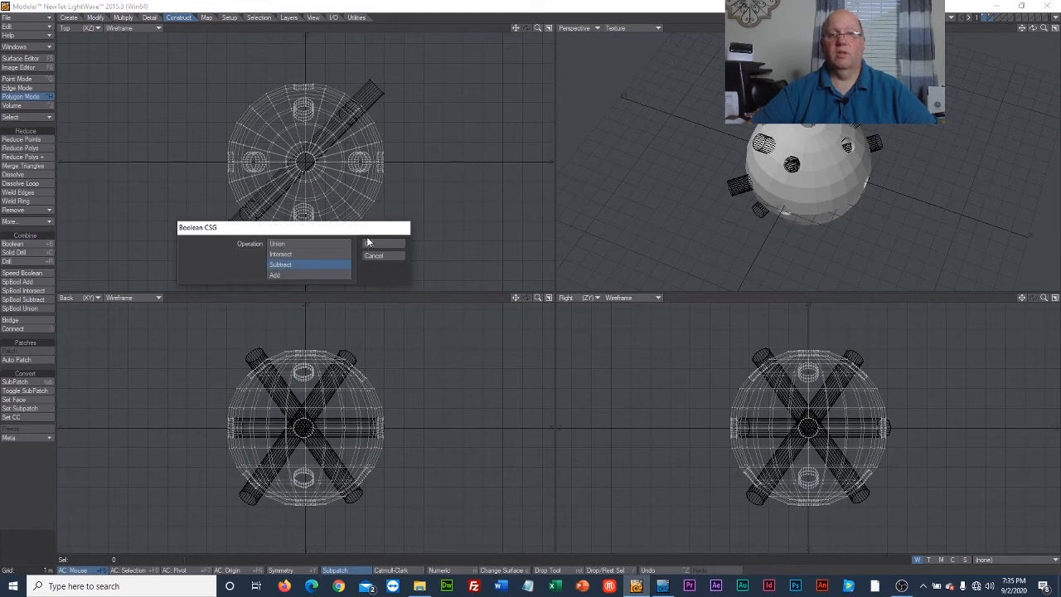
left_click(370, 244)
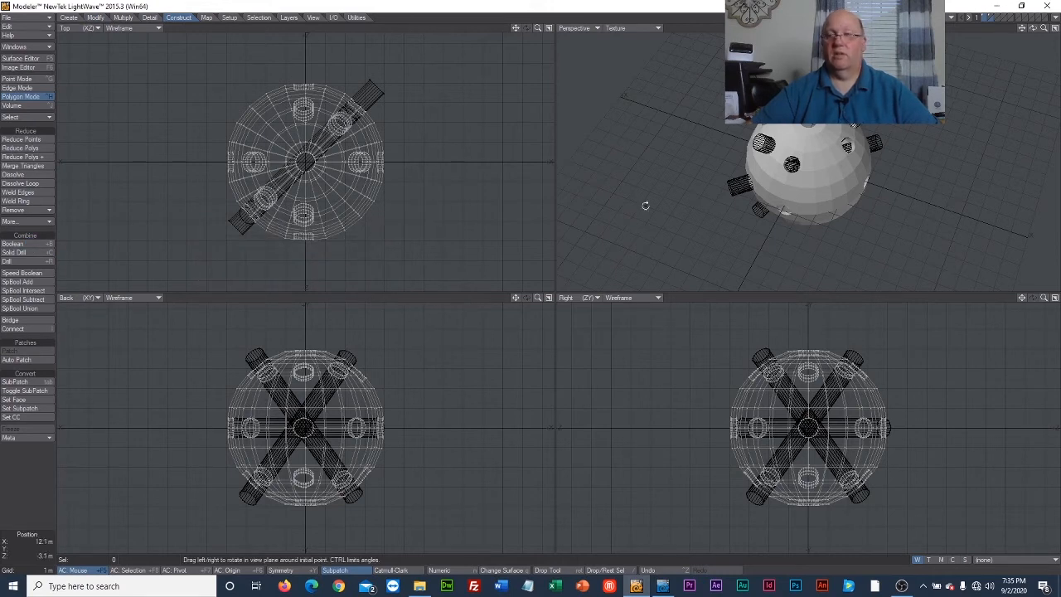
mouse_move(1033, 30)
left_mouse_down()
mouse_move(1043, 32)
mouse_move(1032, 30)
left_mouse_up()
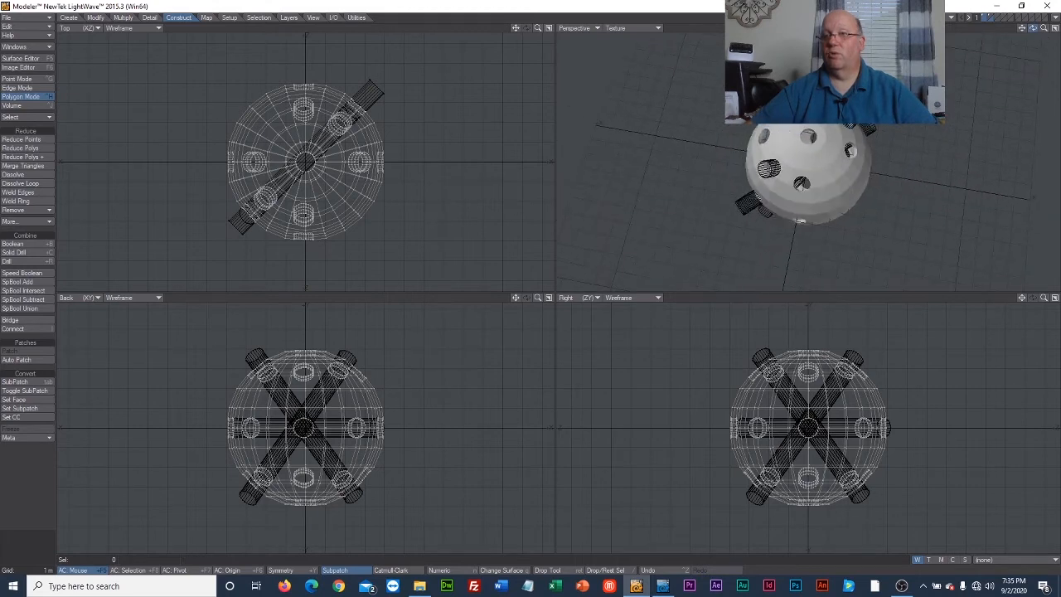
Bring the cylinders back to the foreground over the sphere and rotate them about 90 degrees onto the opposite diagonal in the Top view.
left_click(992, 18)
left_click(985, 21)
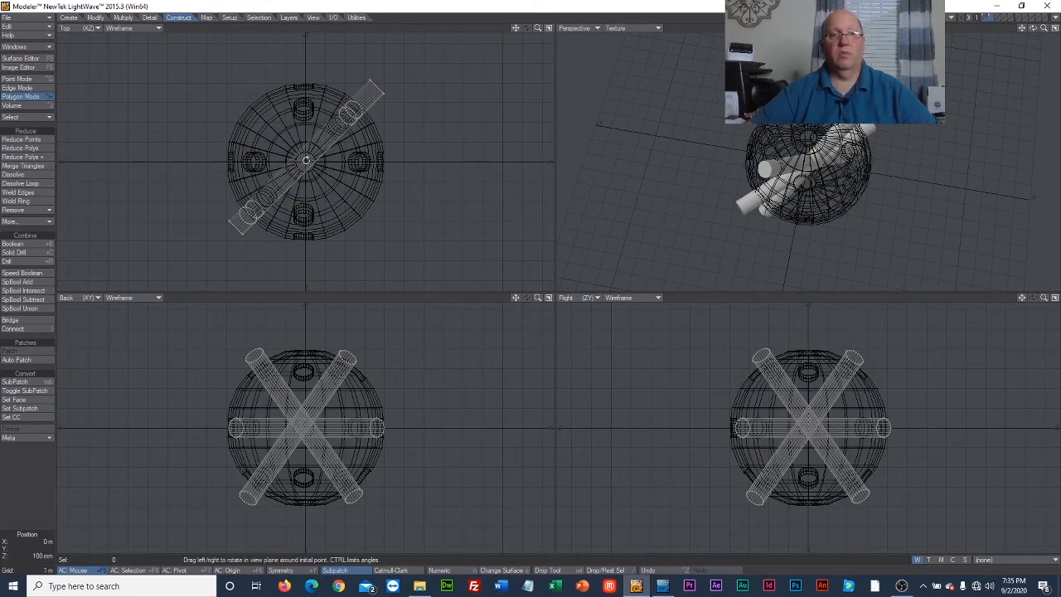
left_click_drag(306, 160, 239, 160)
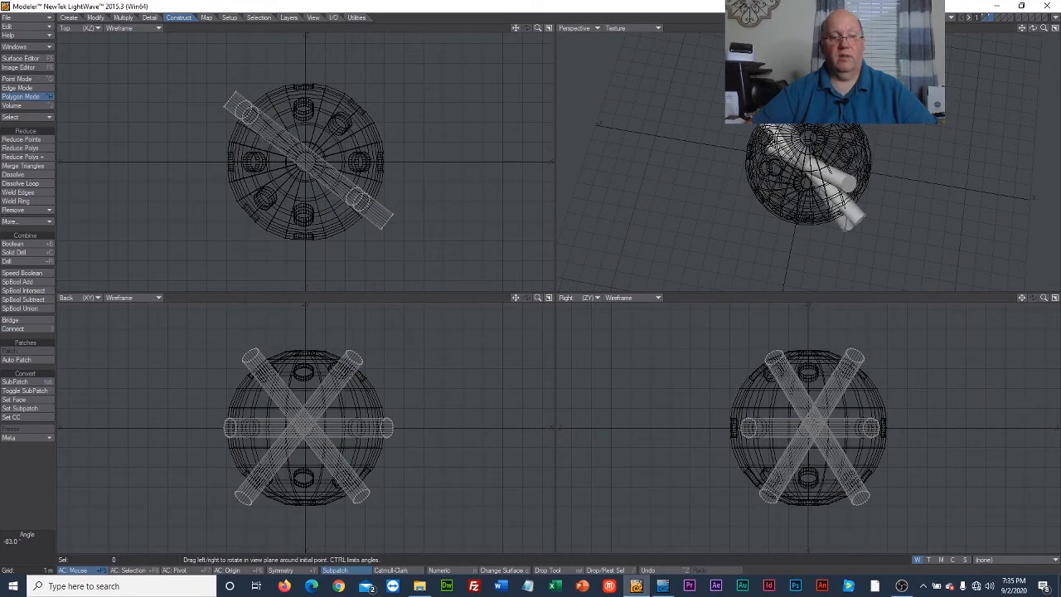
left_click_drag(237, 162, 229, 162)
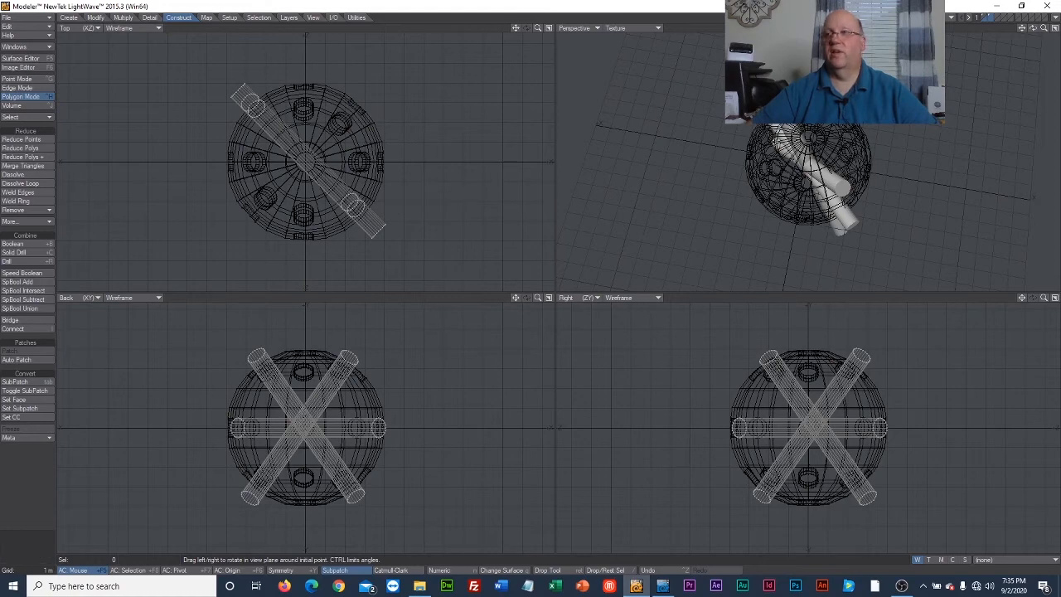
Swap the sphere to the foreground over the layer 2 cylinders and Boolean-subtract them along the opposite diagonal.
left_click(983, 16)
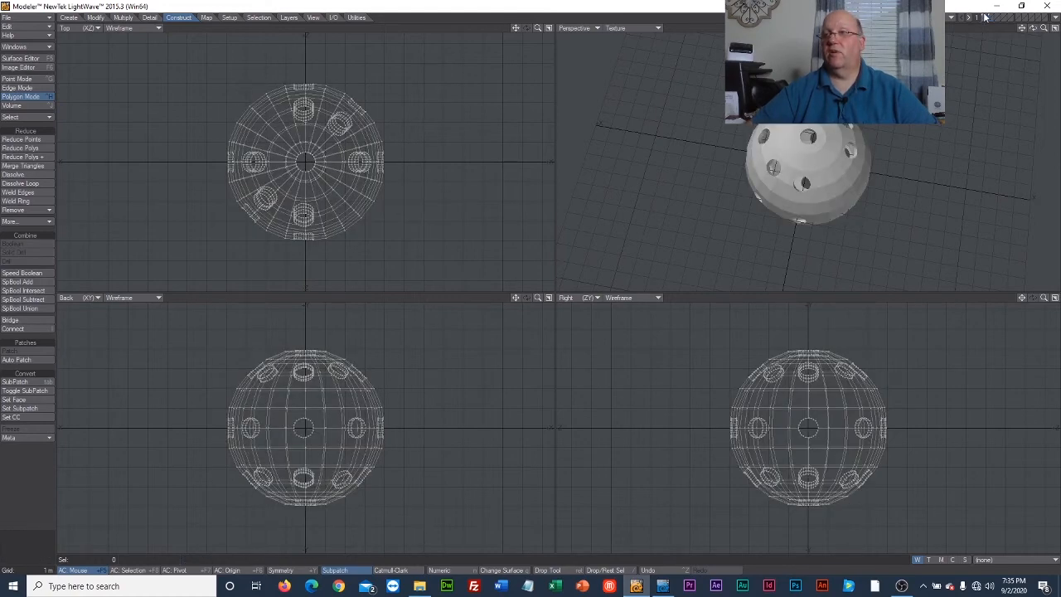
left_click(993, 20)
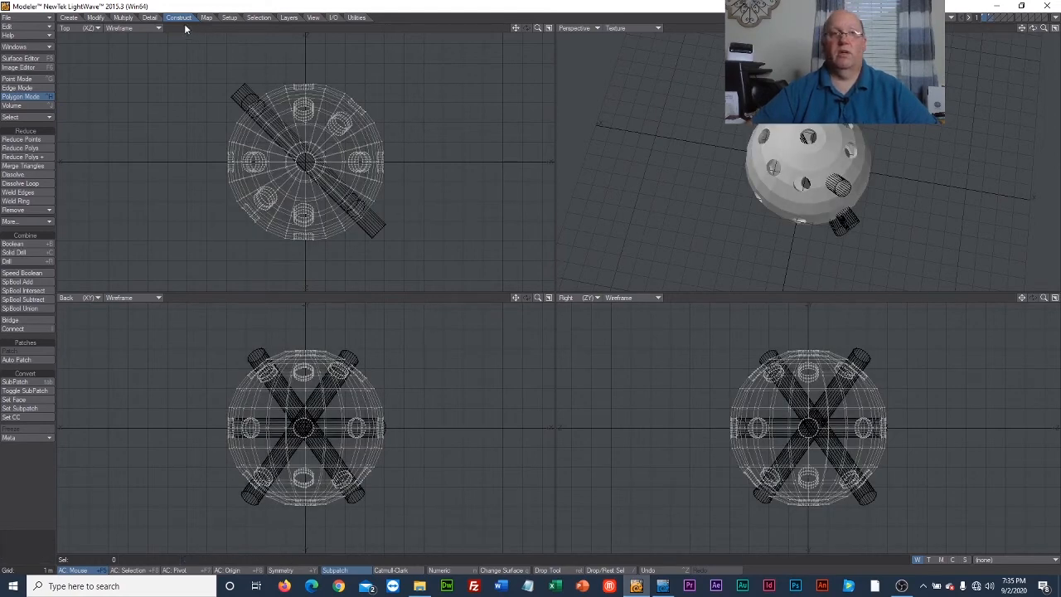
left_click(25, 246)
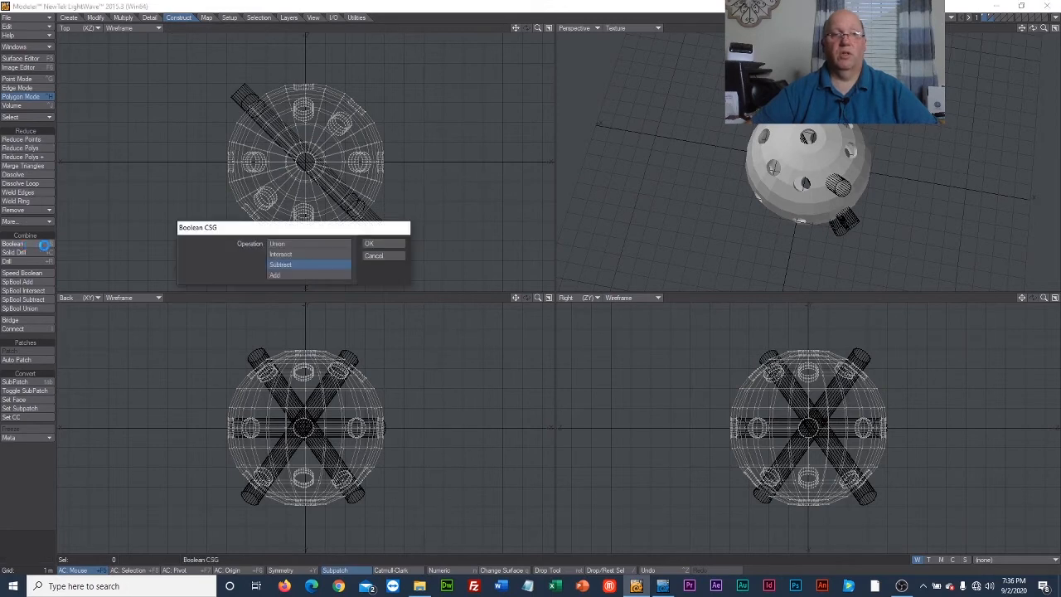
left_click(375, 246)
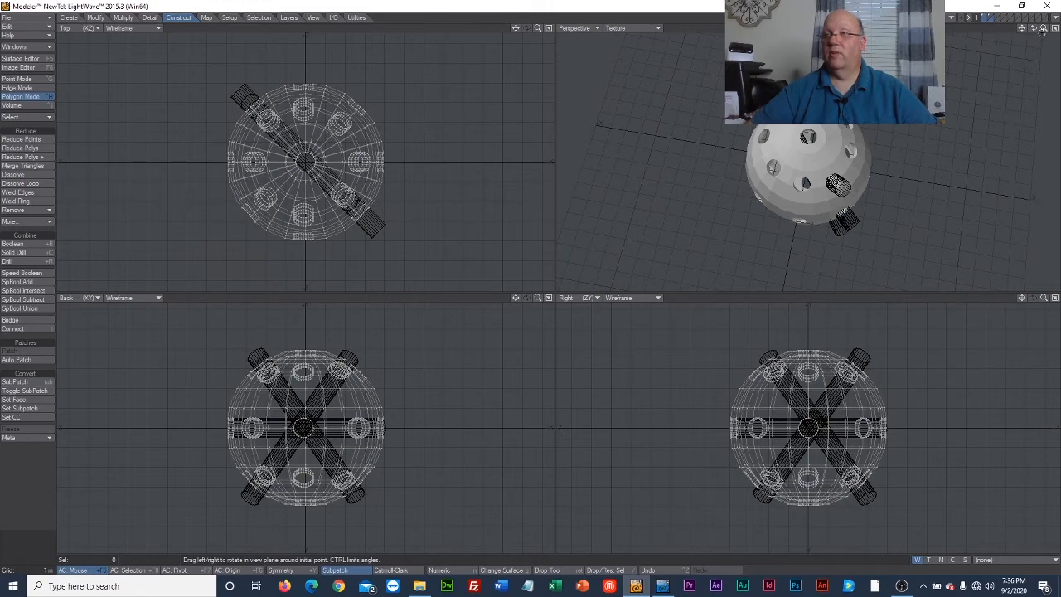
left_click_drag(1023, 29, 1024, 7)
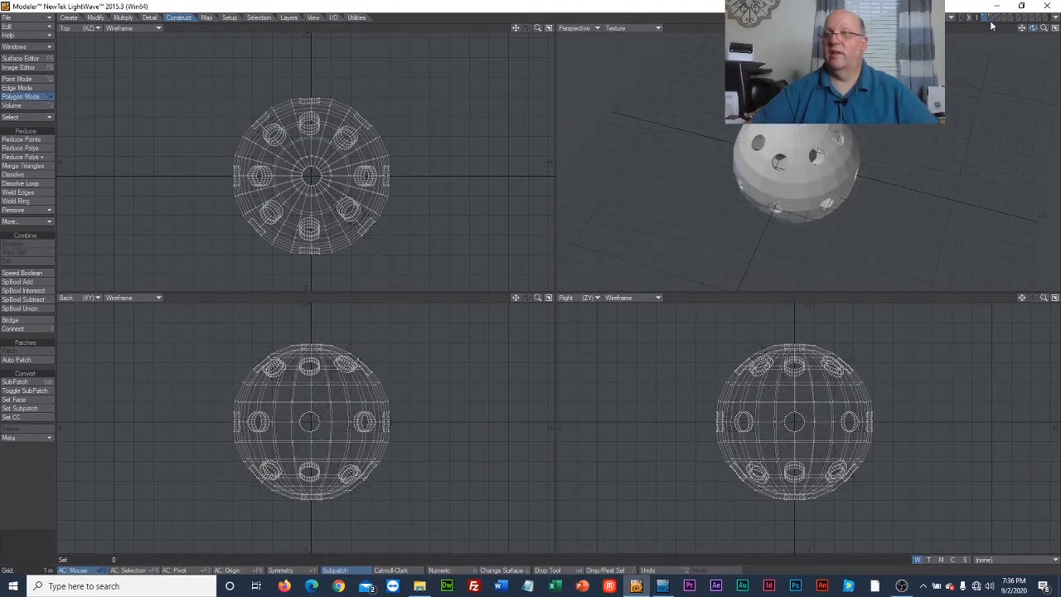
Remove the cylinders from layer 2 and show the perforated sphere in layer 1 alone.
left_click(994, 17)
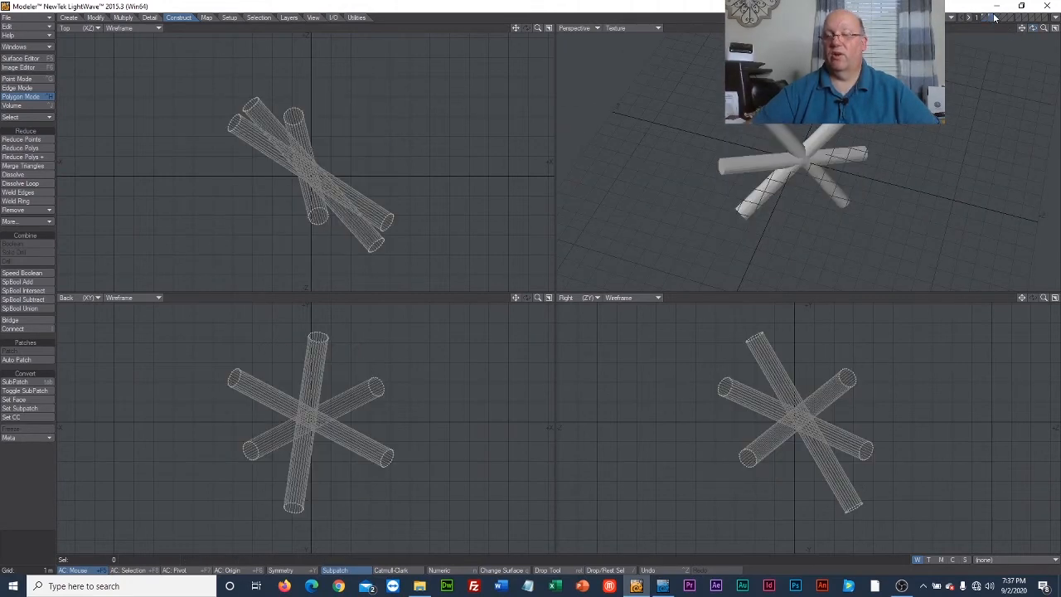
left_click(994, 18)
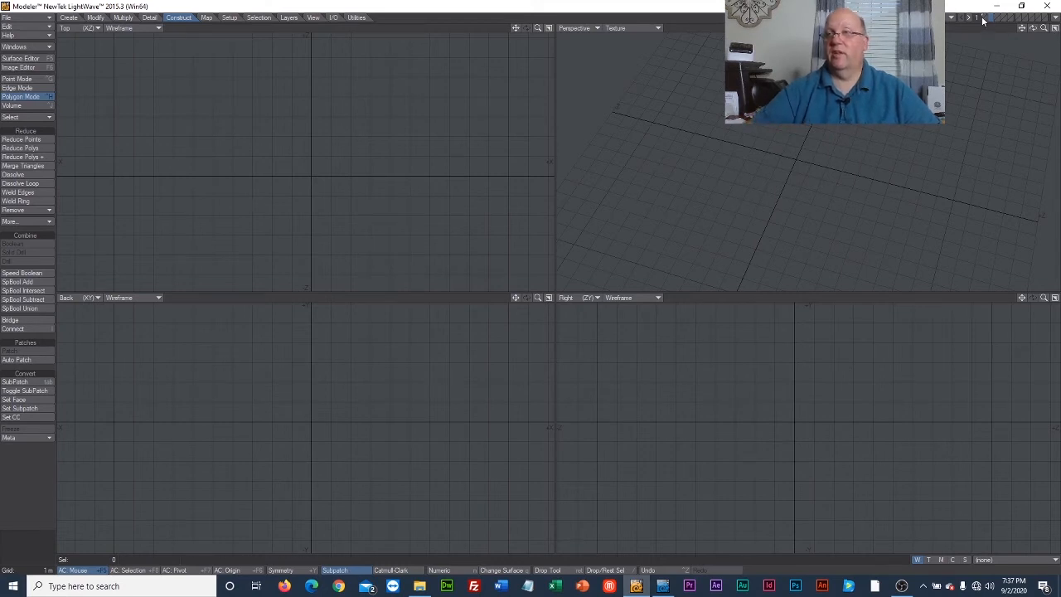
left_click(983, 18)
key("y")
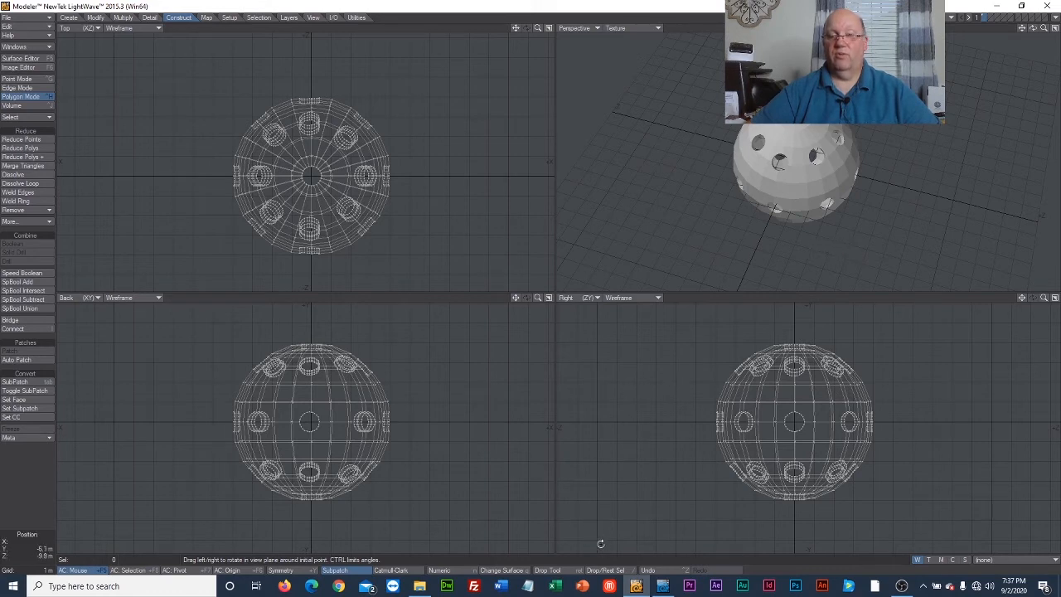
Assign the perforated sphere a new surface named wiffle.
left_click(502, 571)
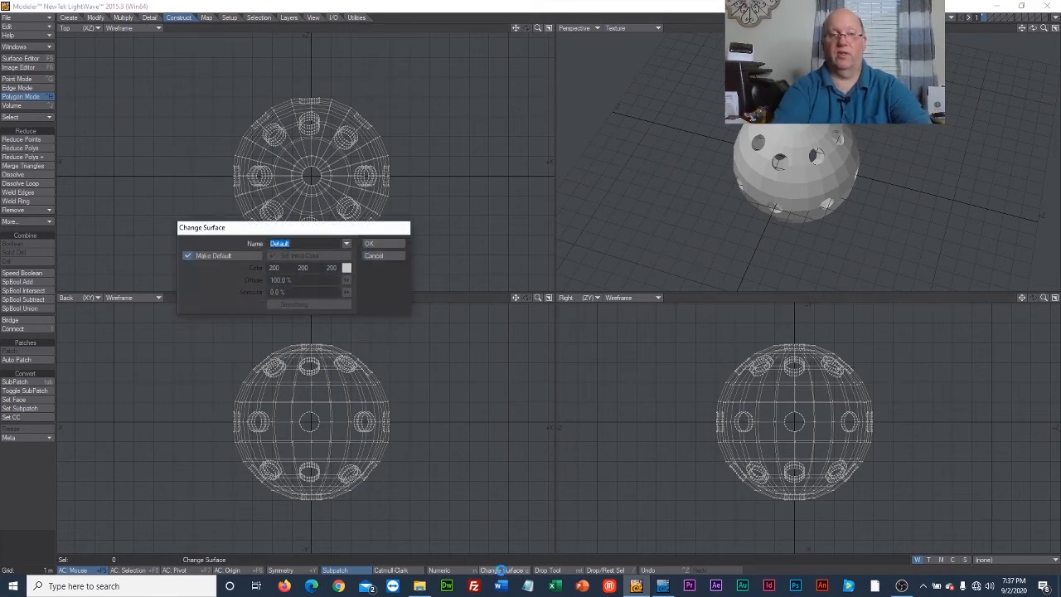
type("wiffle")
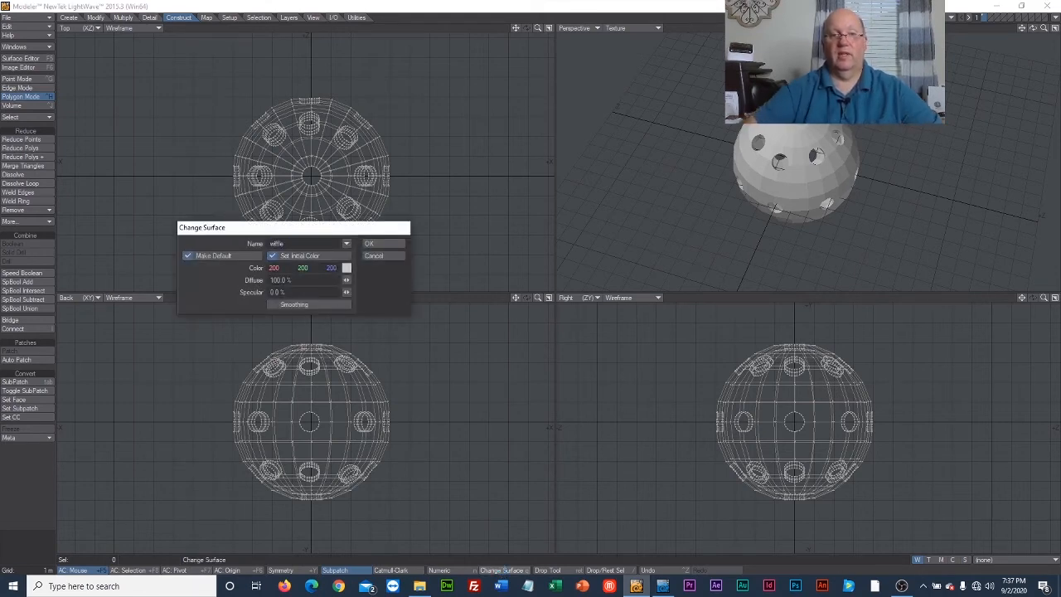
left_click(373, 244)
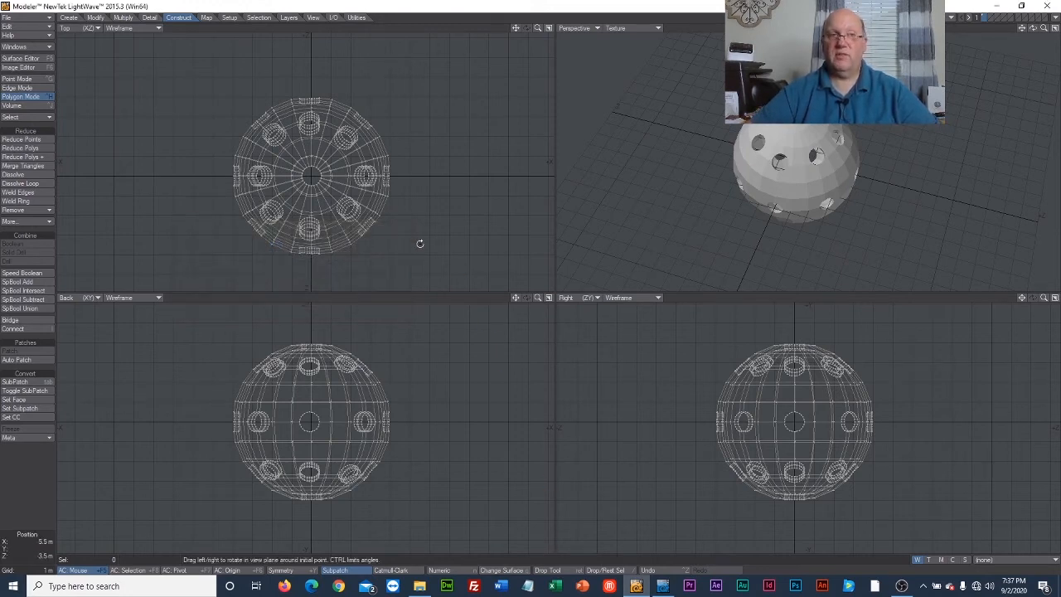
Save the perforated sphere as an object named wiffle in the COM306 Week4 folder.
left_click(36, 18)
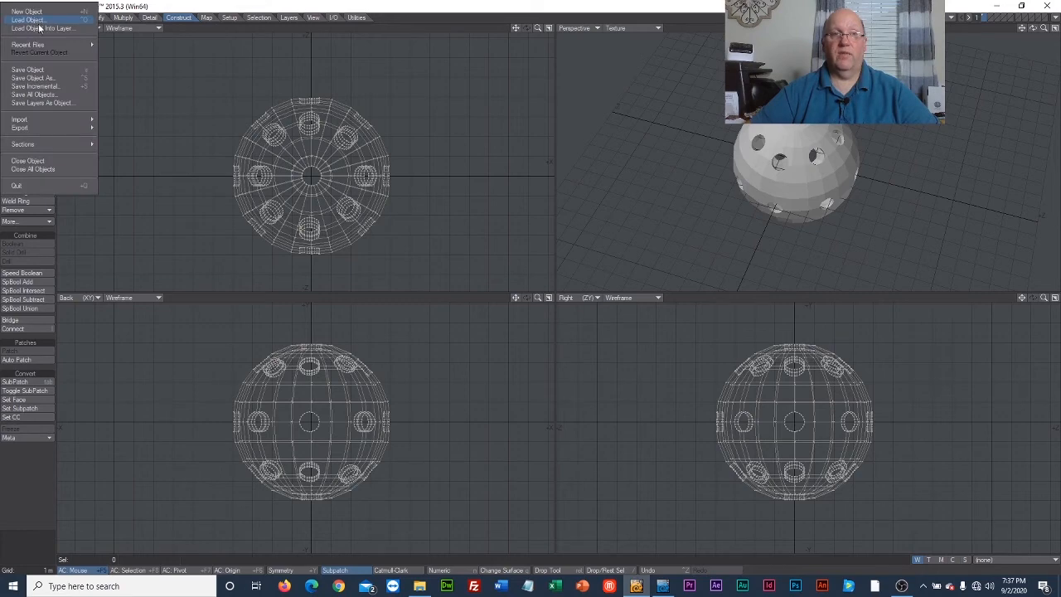
left_click(50, 68)
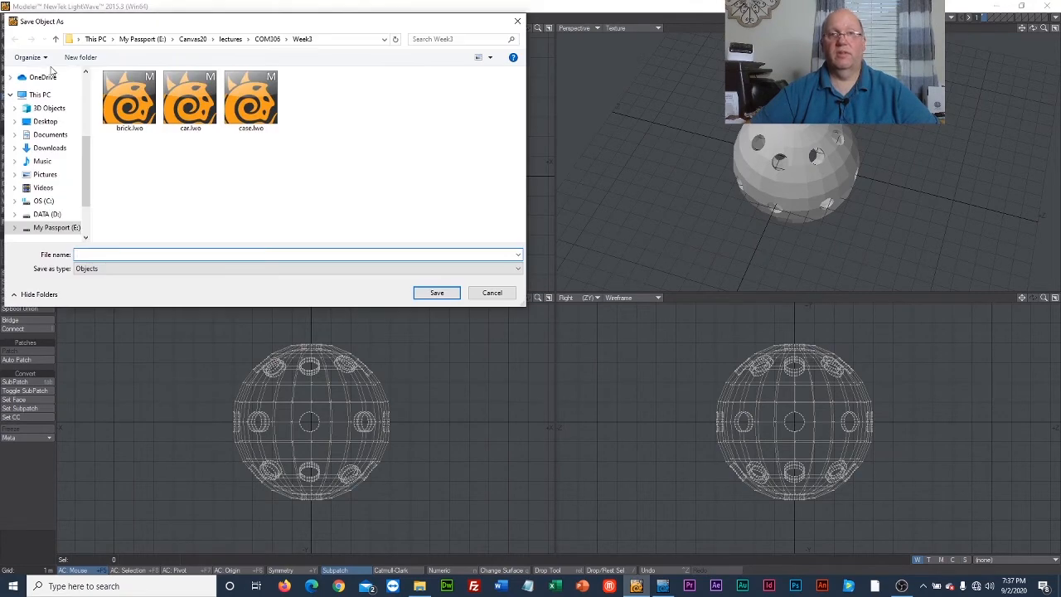
left_click(267, 39)
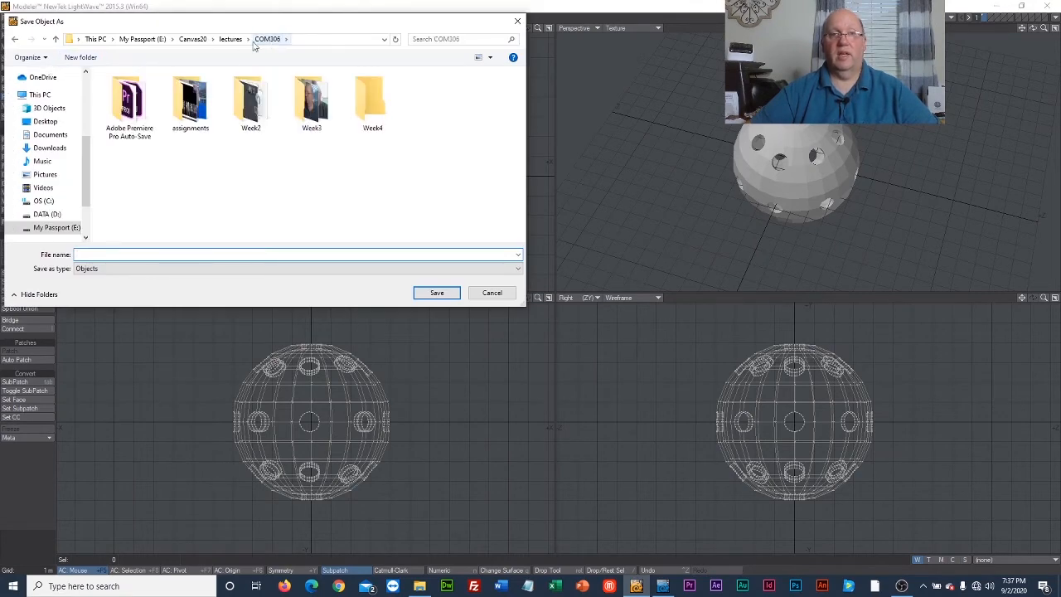
double_click(372, 108)
left_click(233, 256)
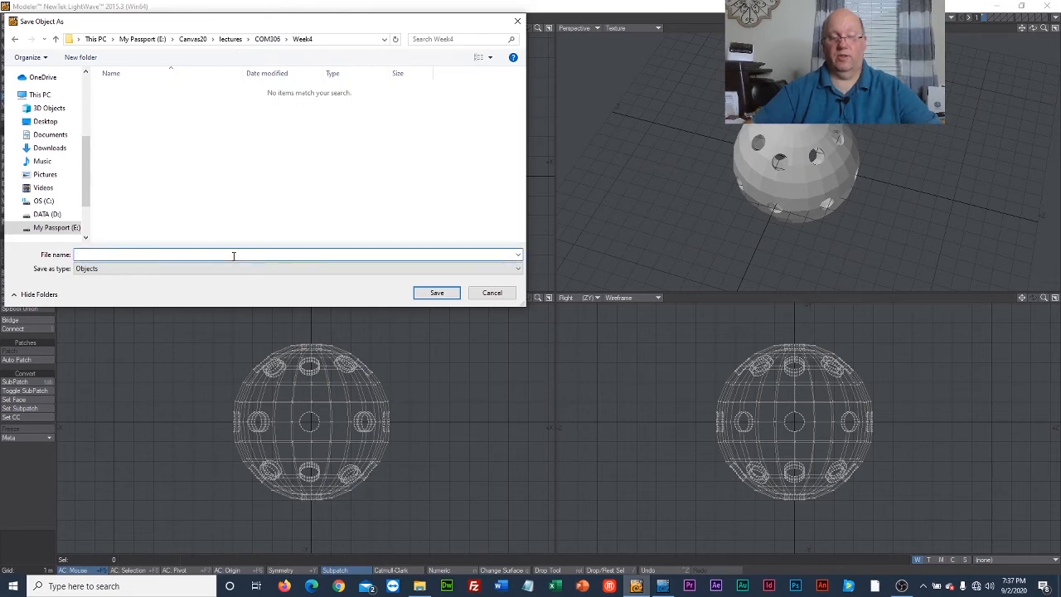
type("wiffle")
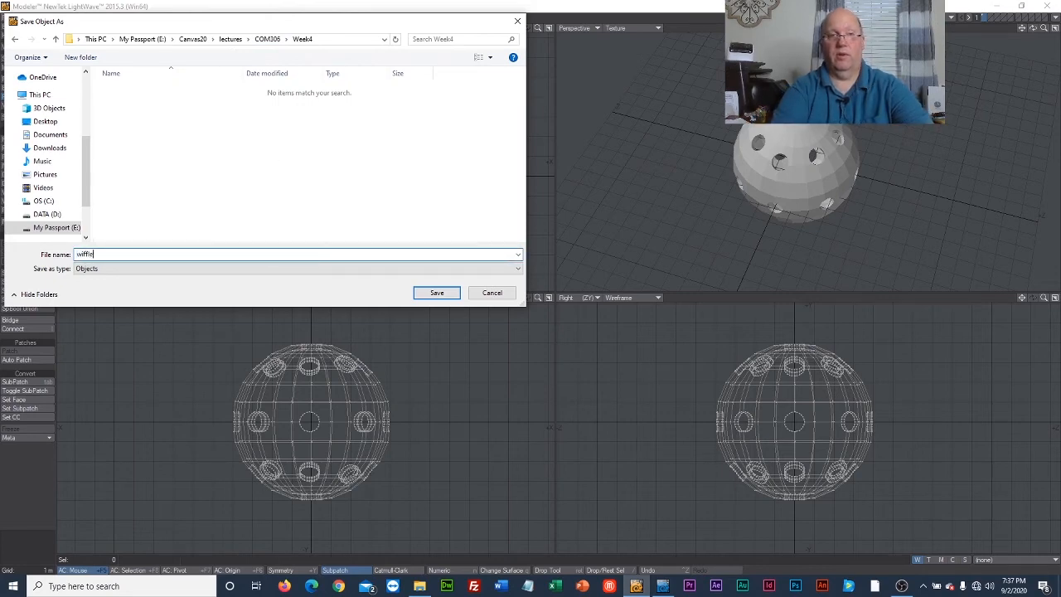
key("Return")
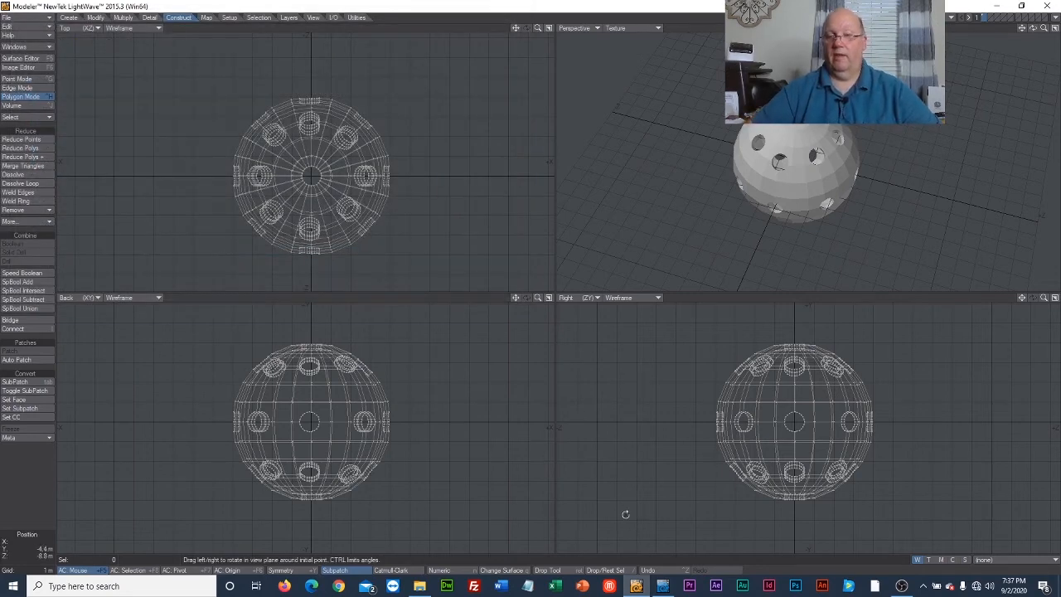
Switch to Layout and load the wiffle.lwo object from the Week4 folder into the scene.
left_click(663, 587)
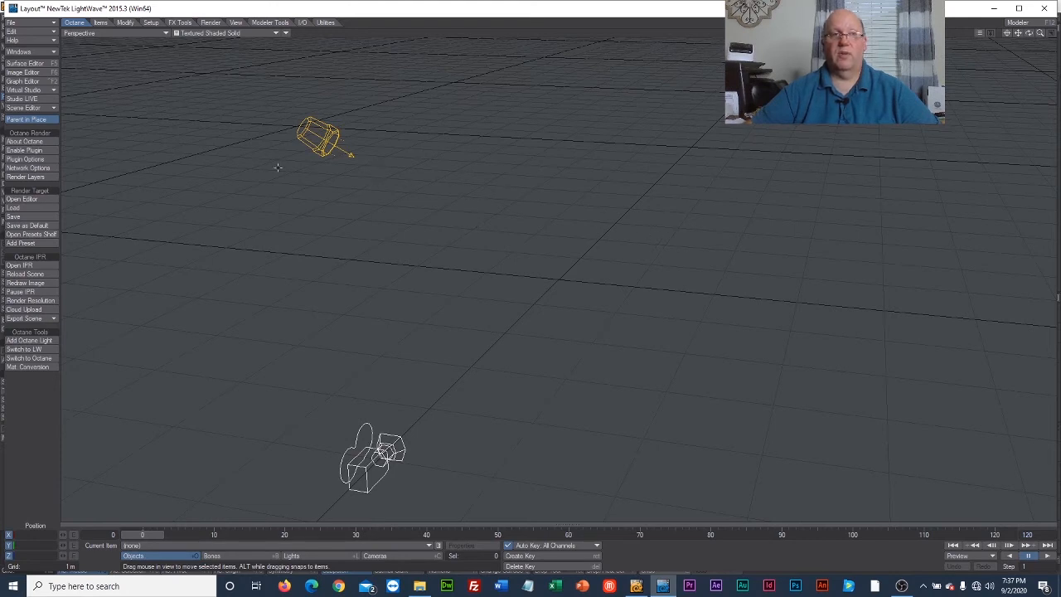
left_click(29, 23)
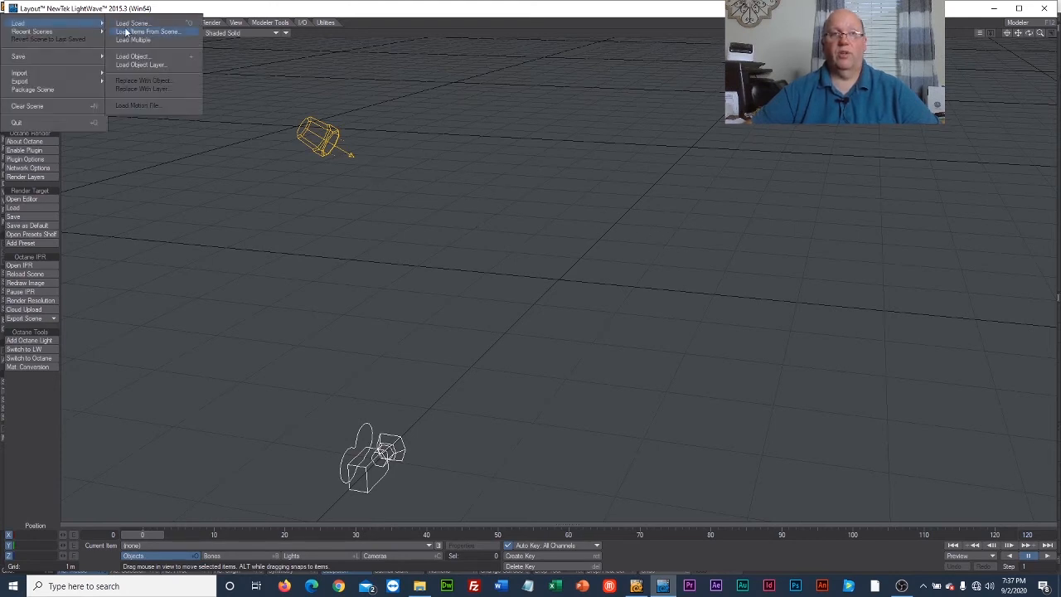
left_click(136, 56)
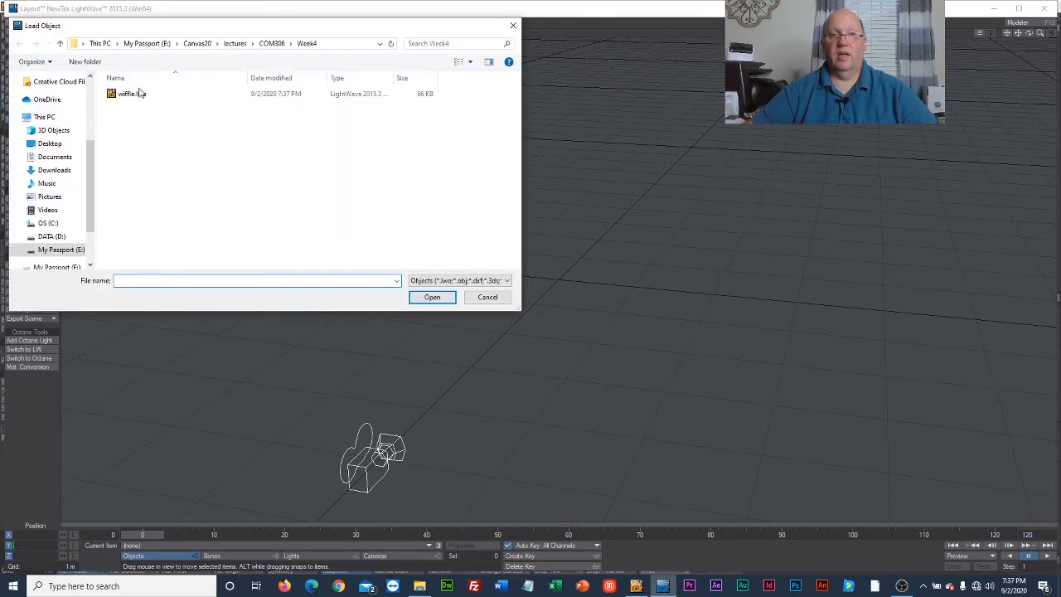
left_click(135, 94)
left_click(432, 297)
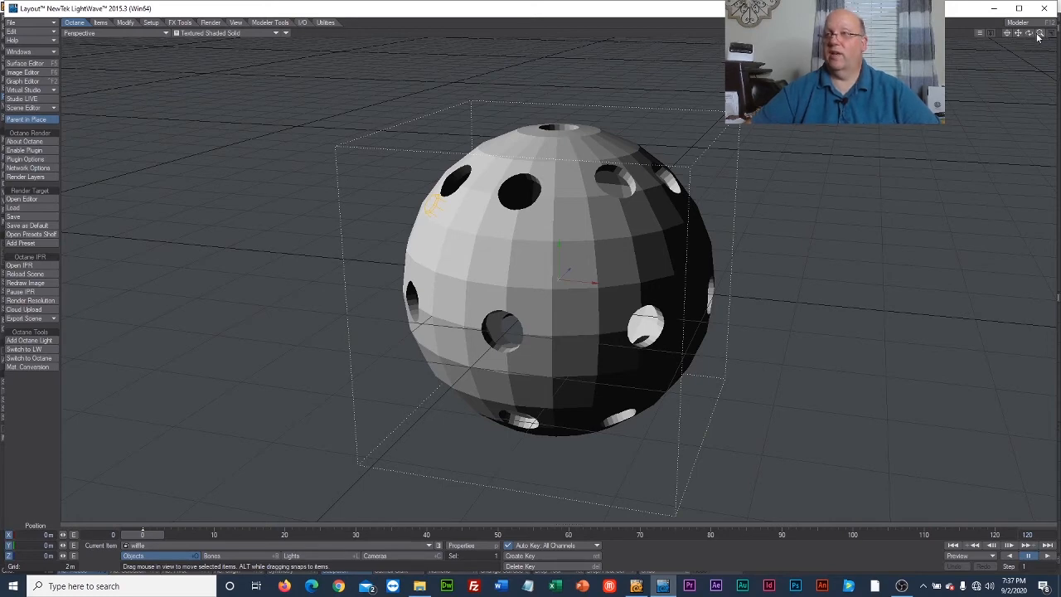
Move the light out of the ball to about X -13.5 m and raise it to about Y 5.4 m.
left_click_drag(1040, 34, 965, 34)
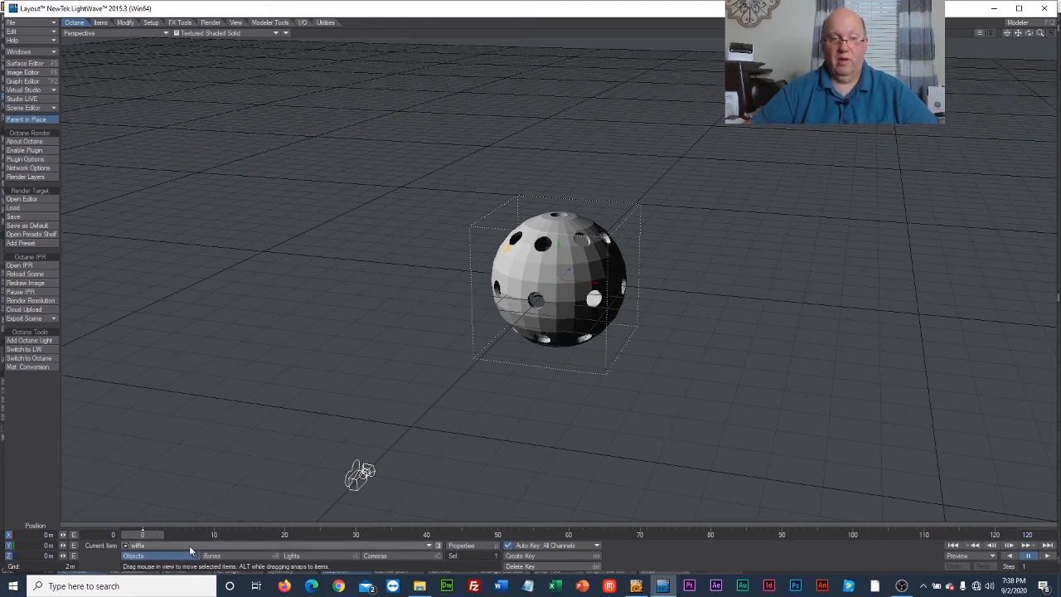
left_click(298, 556)
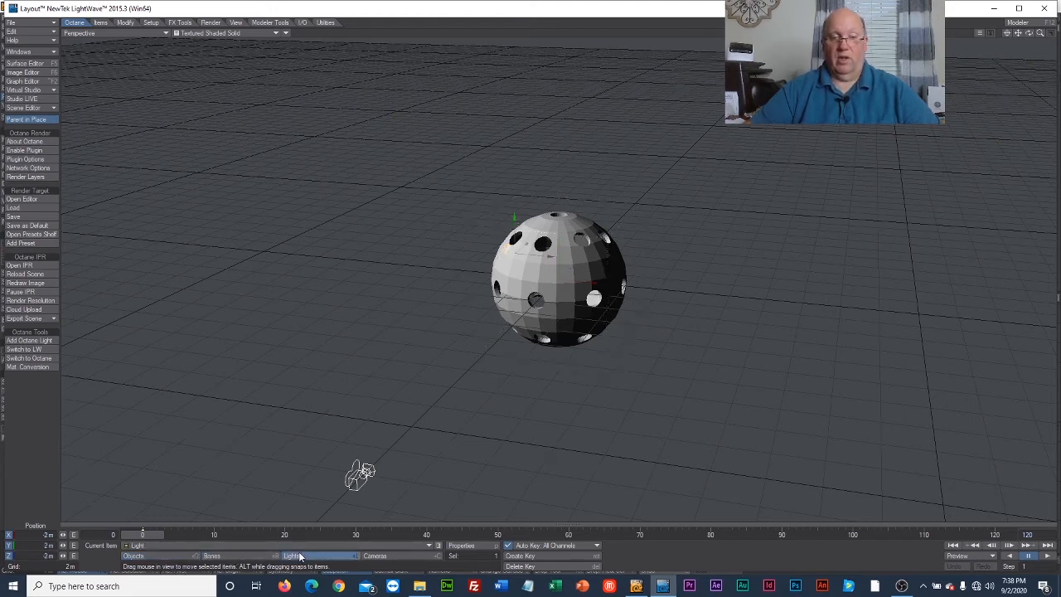
left_click_drag(507, 246, 331, 235)
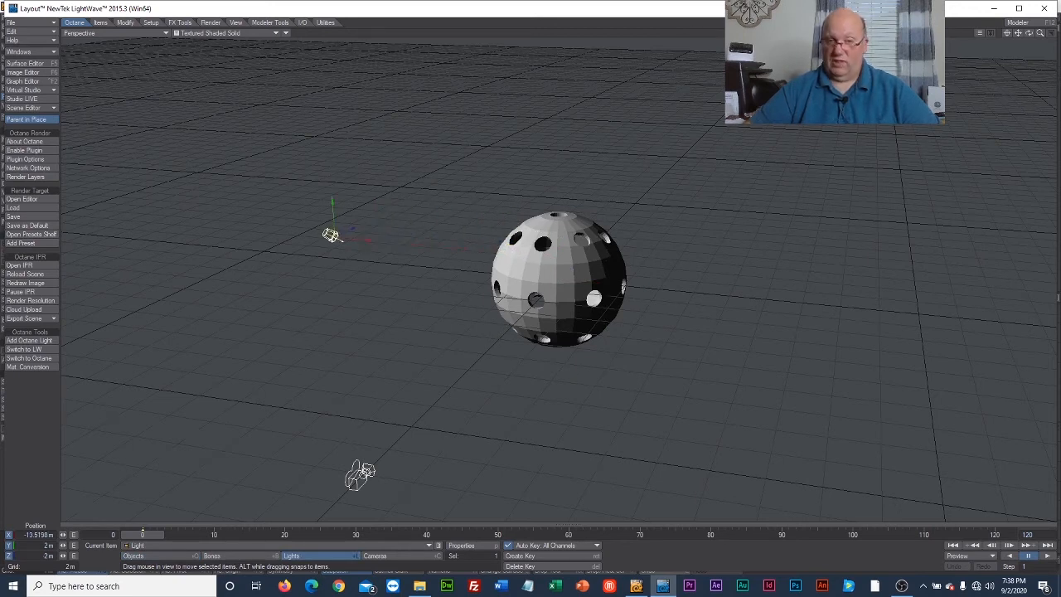
right_click_drag(323, 205, 321, 149)
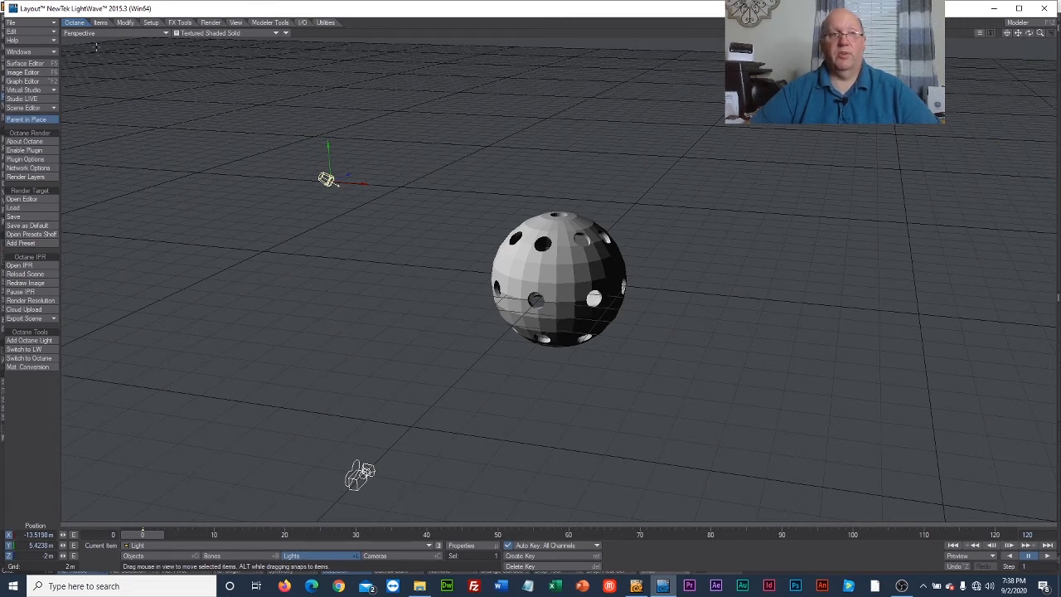
Change the Layout viewport from Perspective to the view through the scene camera.
left_click(98, 33)
mouse_move(115, 91)
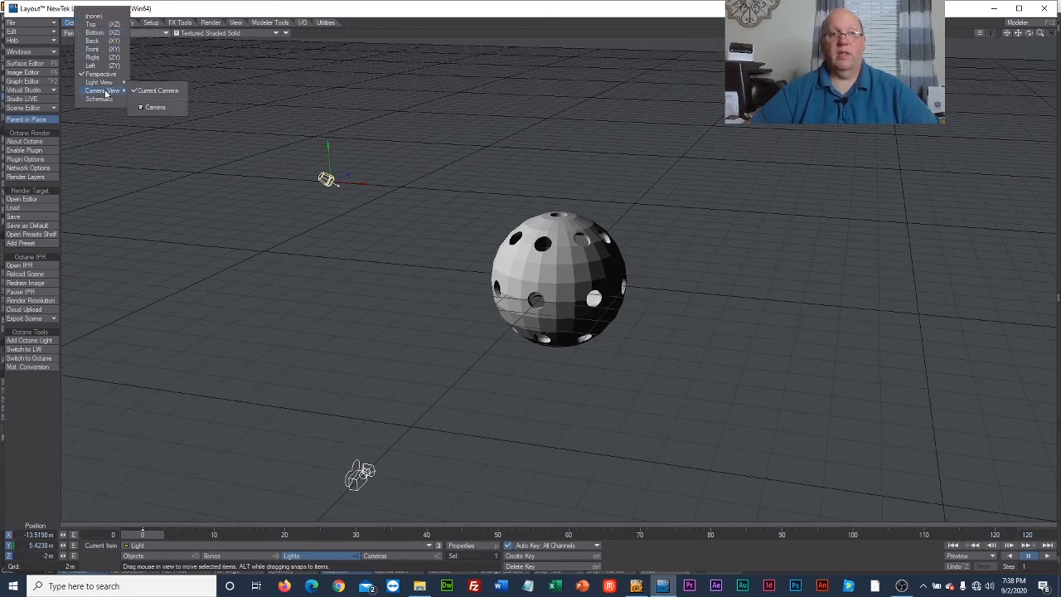
left_click(154, 107)
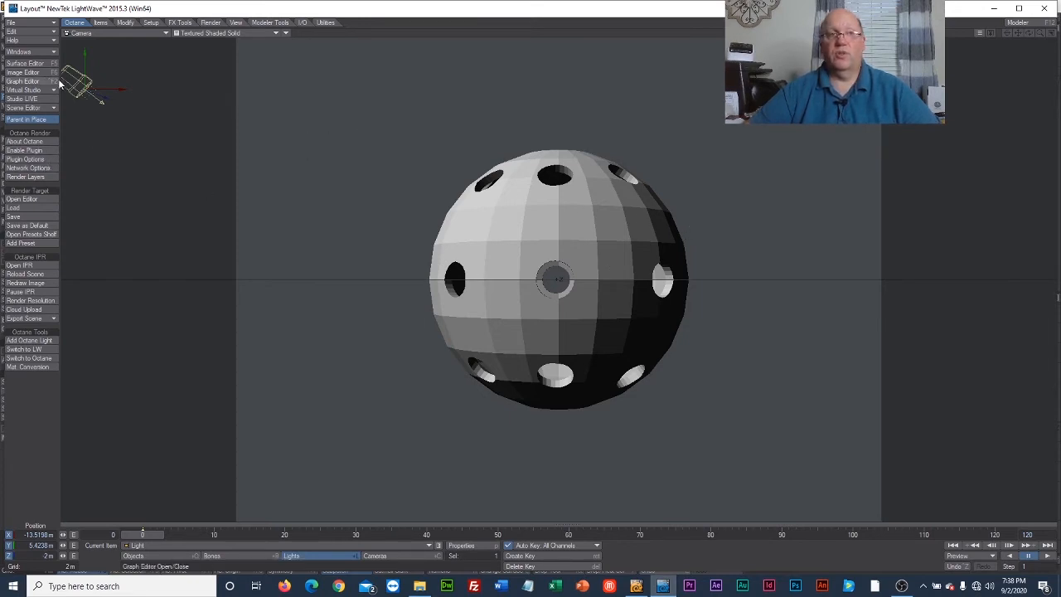
Turn on smoothing for the wiffle surface and set its specularity to 100%.
left_click(25, 64)
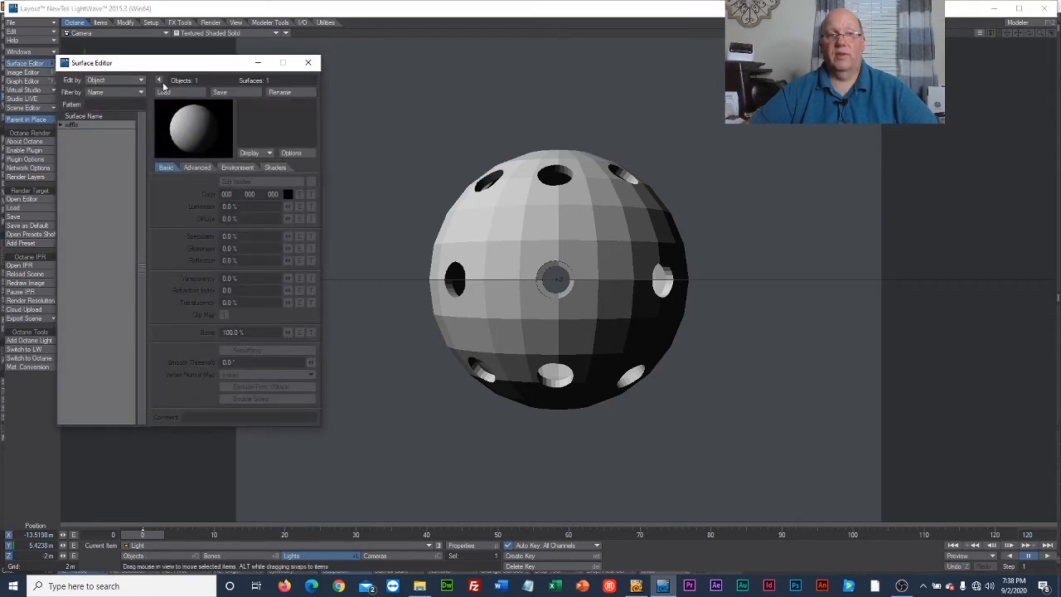
left_click(59, 126)
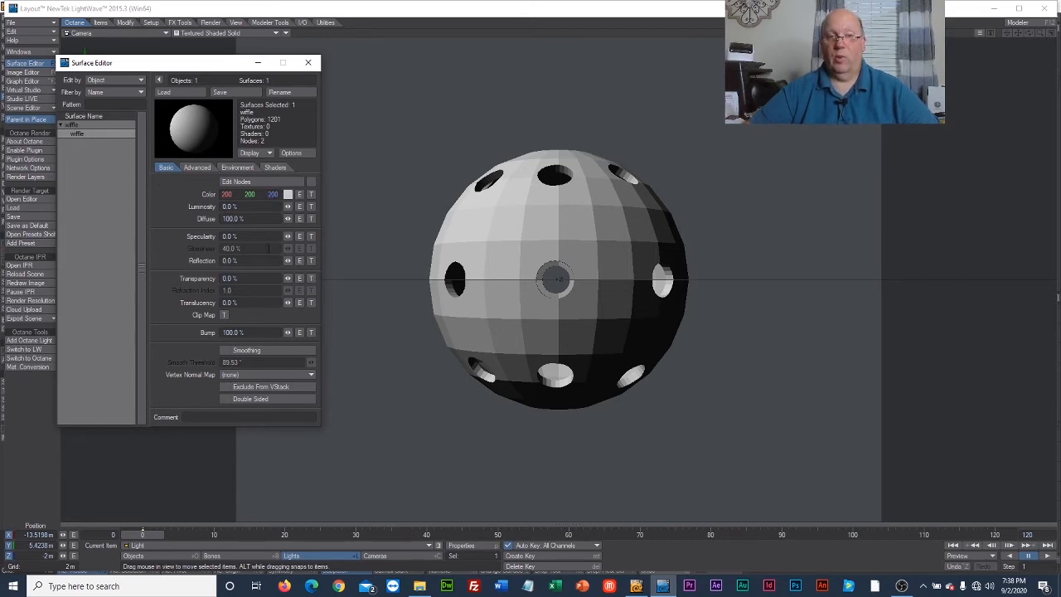
left_click(225, 350)
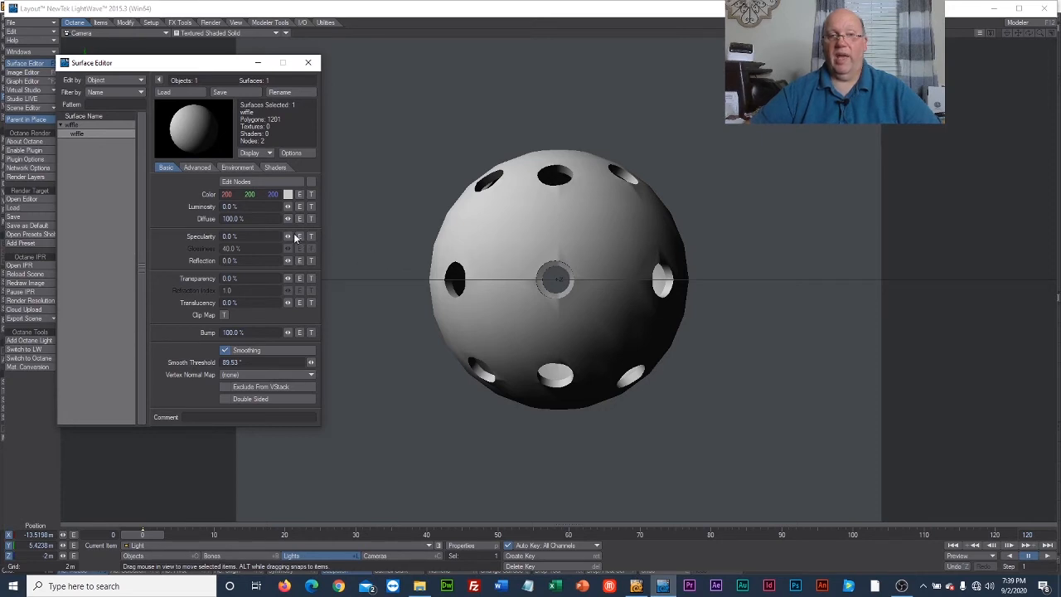
left_click_drag(287, 236, 348, 236)
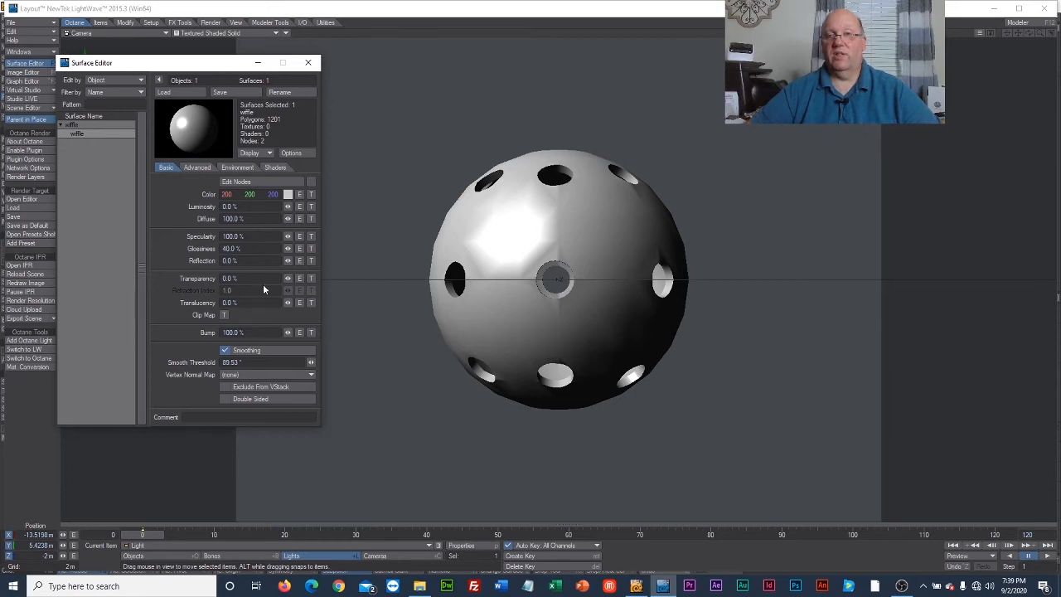
Set the camera viewport's shading mode to VPR to preview the rendered ball.
left_click(231, 36)
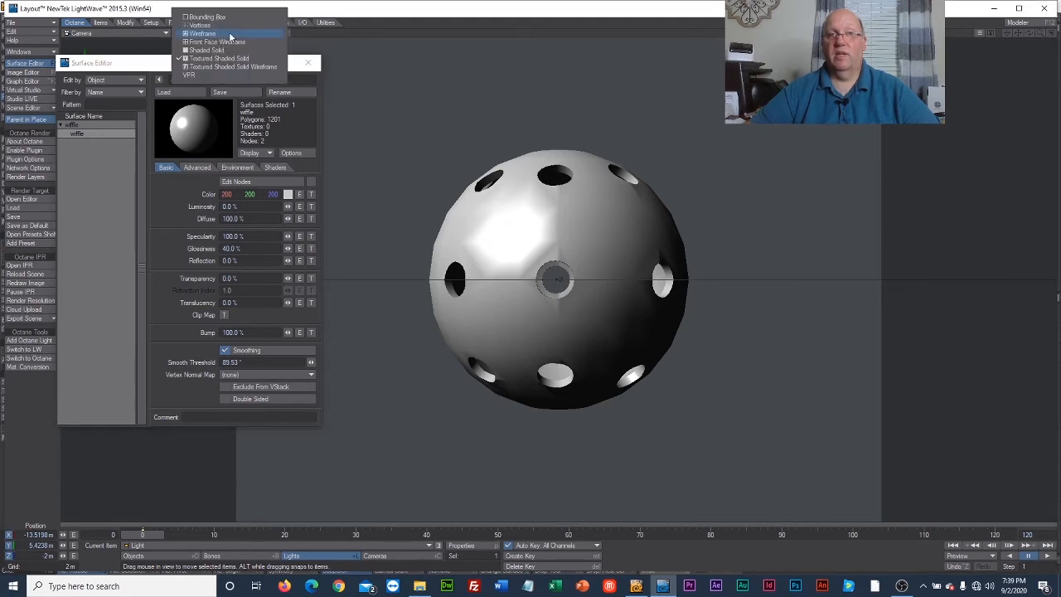
left_click(225, 77)
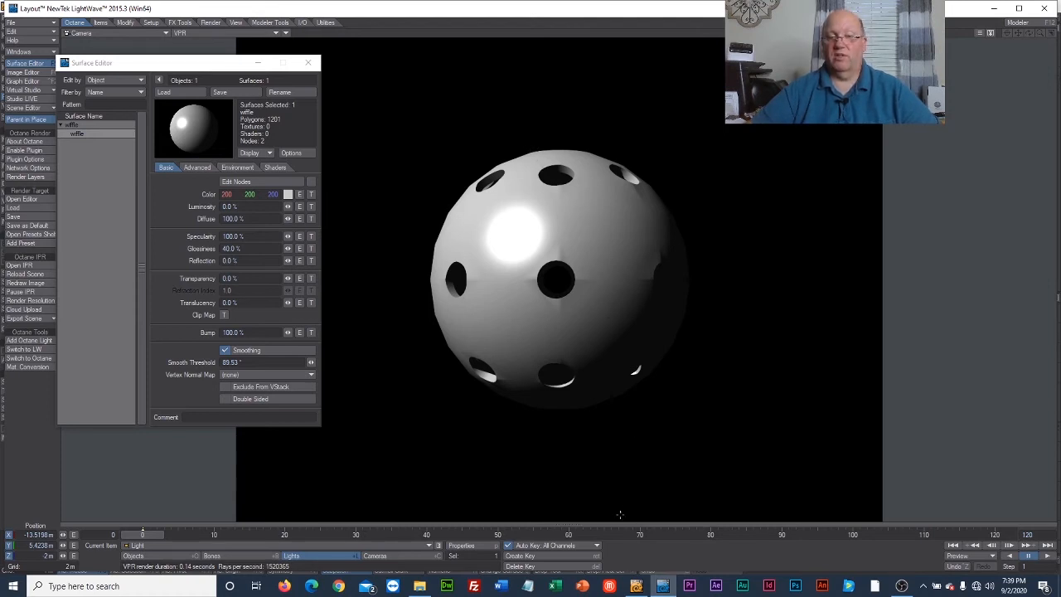
Switch to Modeler and bring empty layer 2 to the foreground with the ball's layer in the background.
left_click(636, 586)
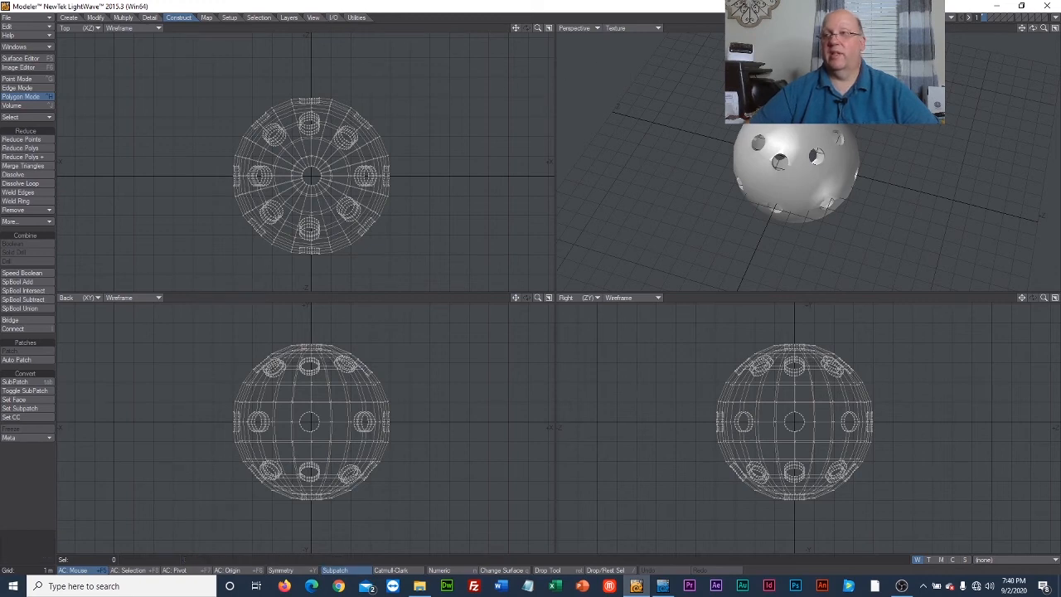
left_click(990, 19)
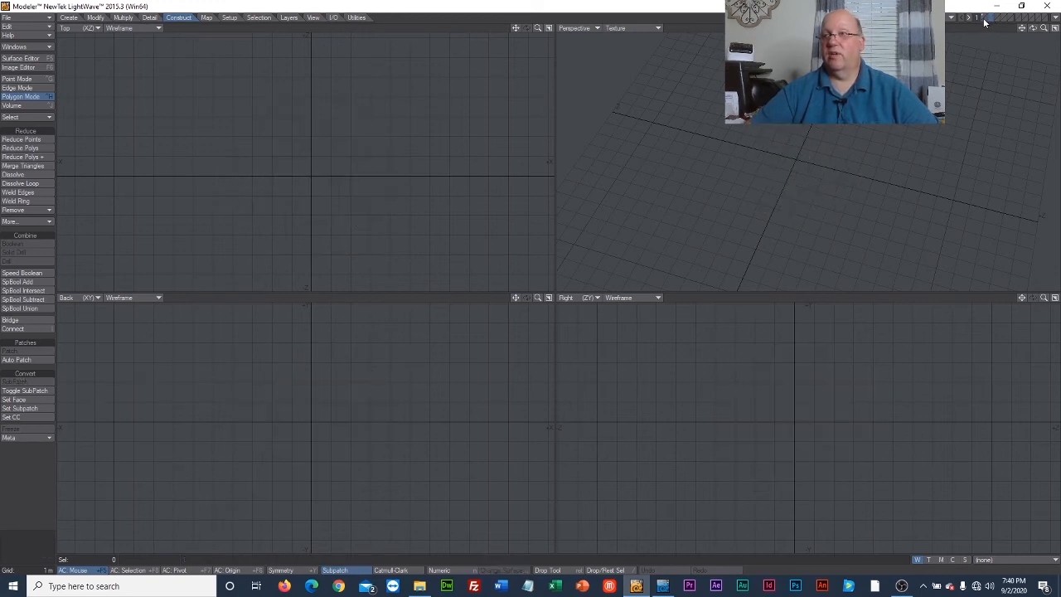
left_click(983, 18)
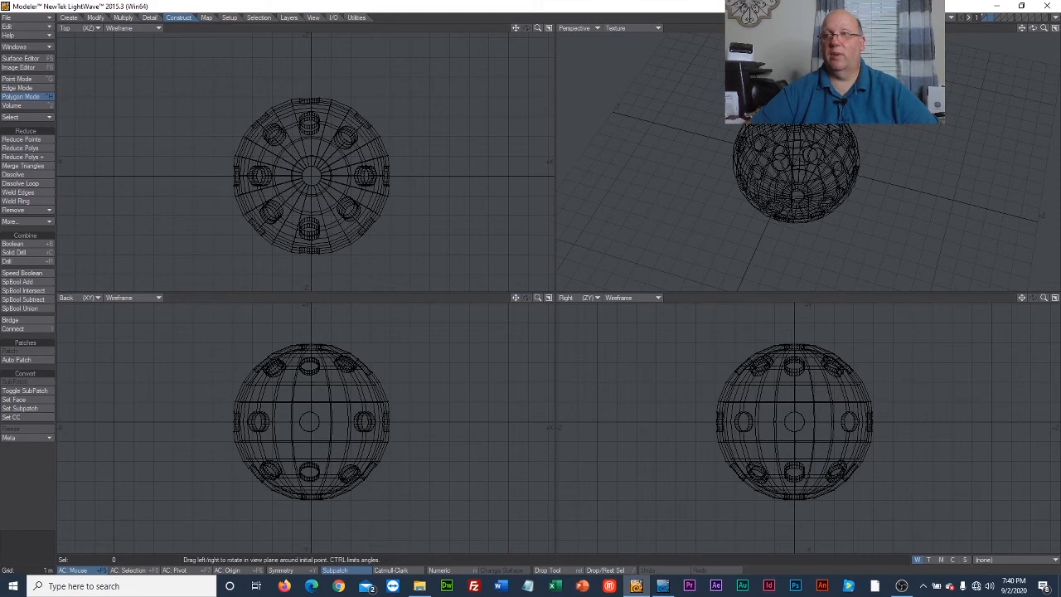
Draw a wide, thin box across the Top view and place it just beneath the ball.
left_click(69, 18)
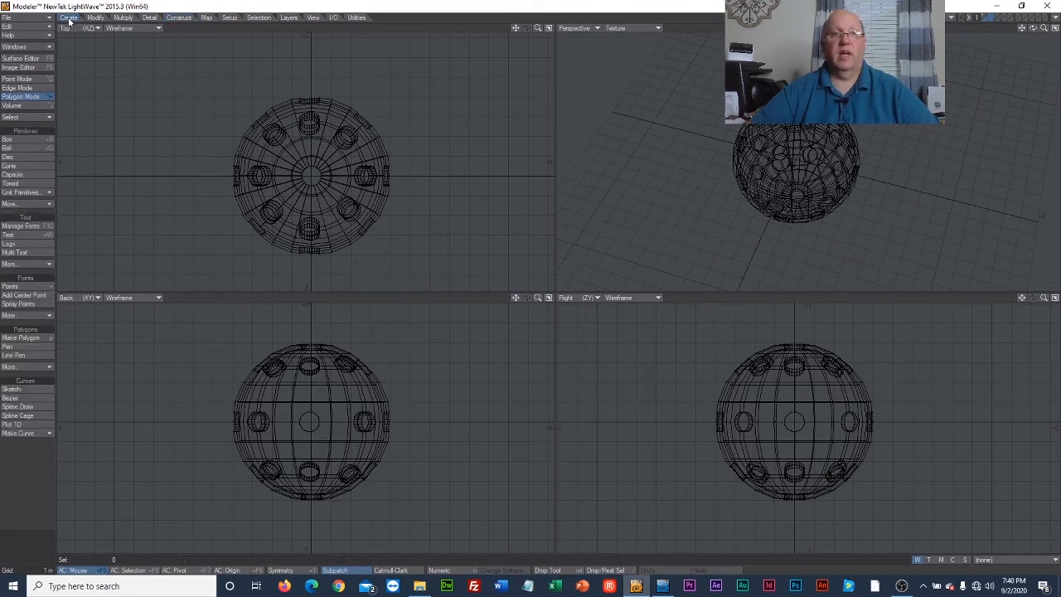
left_click(10, 139)
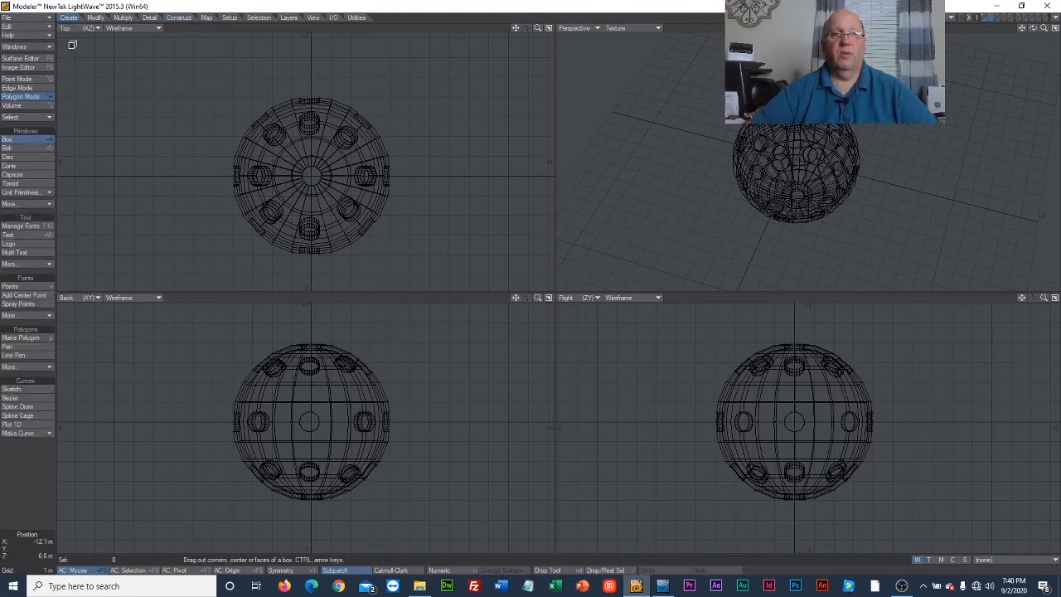
left_click_drag(65, 43, 547, 281)
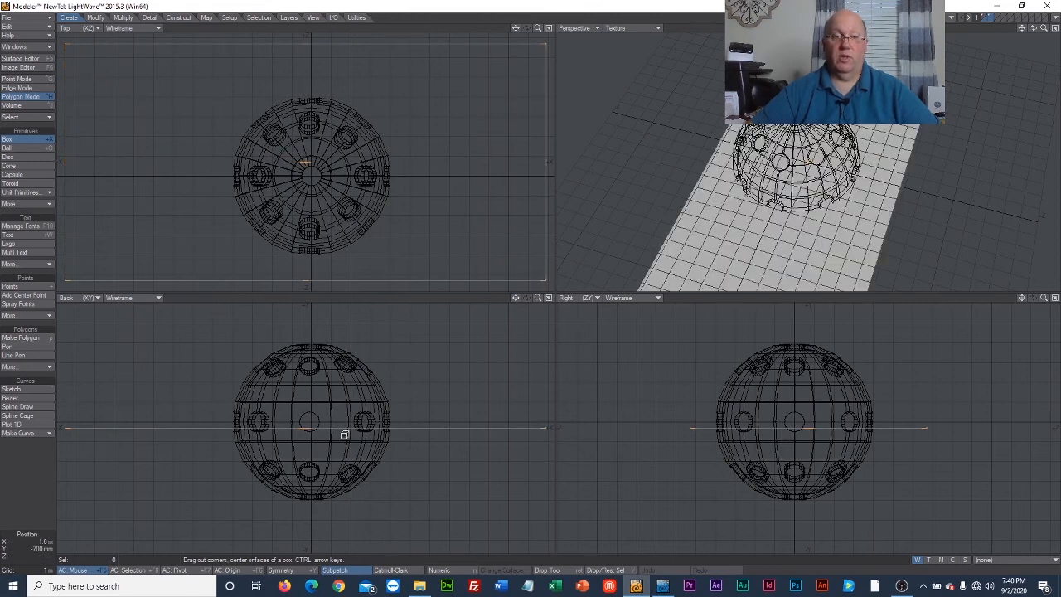
left_click_drag(309, 429, 302, 513)
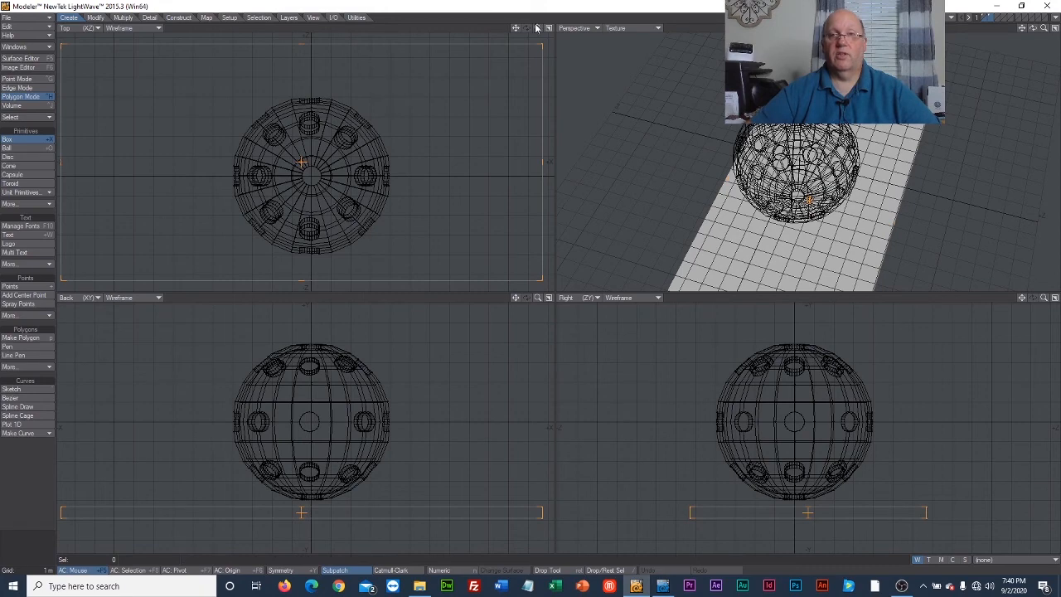
Extend all four sides of the thin box into a much larger ground slab around the ball and finish it.
left_click_drag(537, 29, 464, 31)
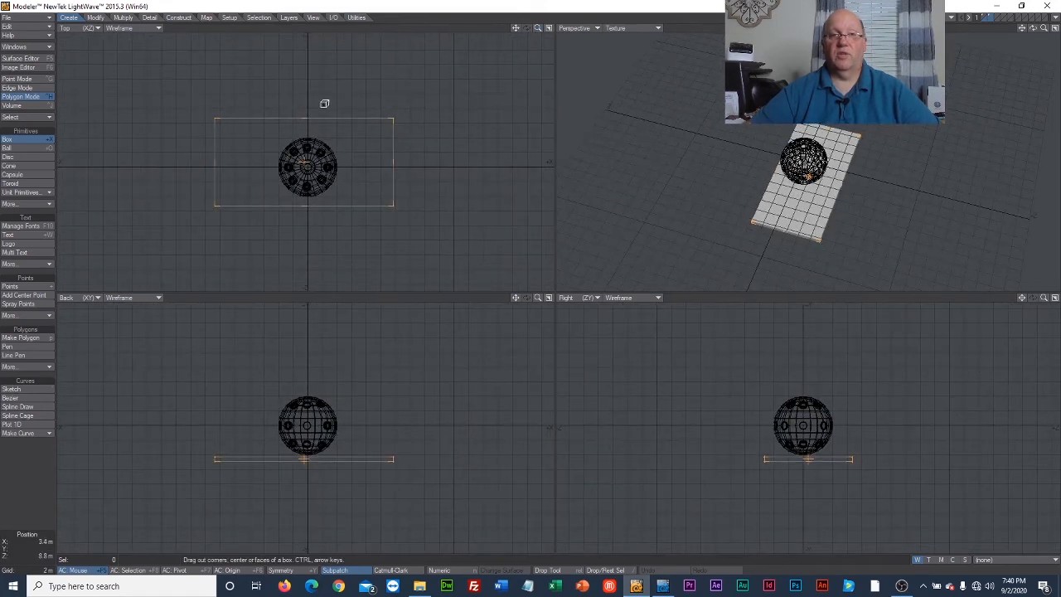
left_click_drag(308, 118, 307, 39)
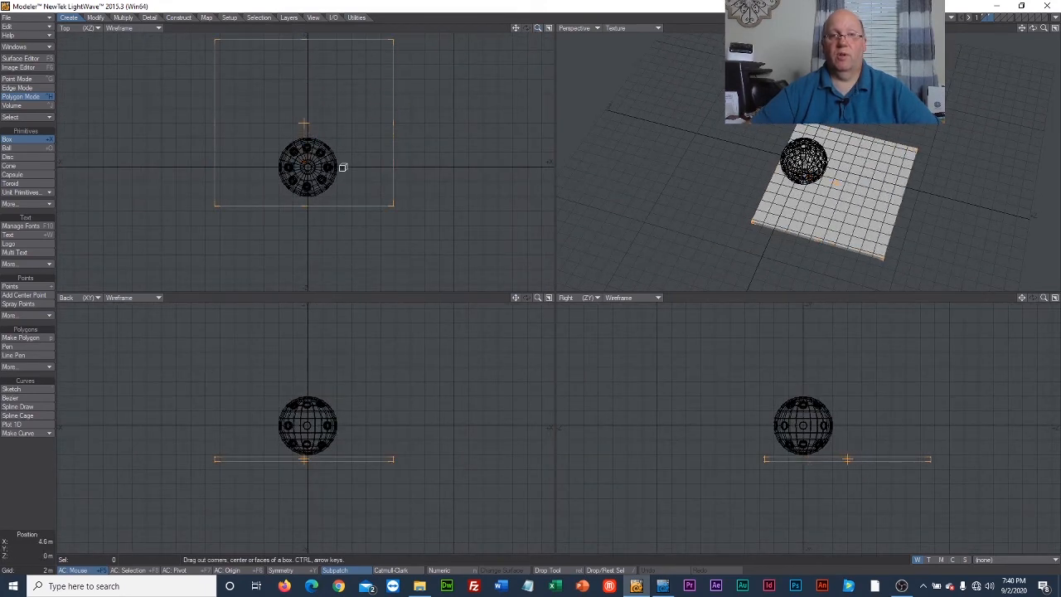
left_click_drag(315, 208, 316, 281)
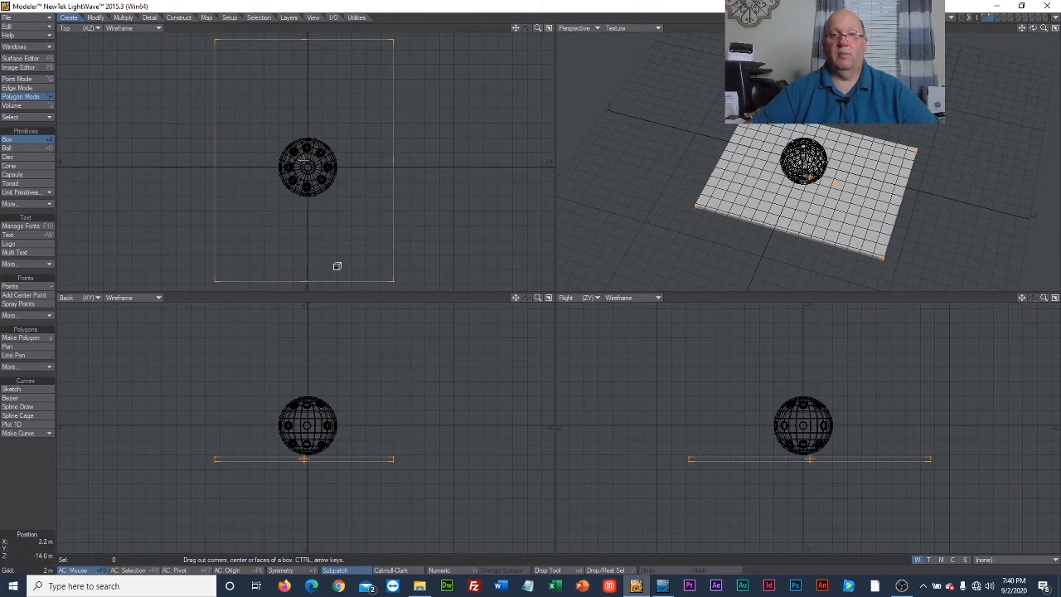
left_click_drag(398, 156, 546, 157)
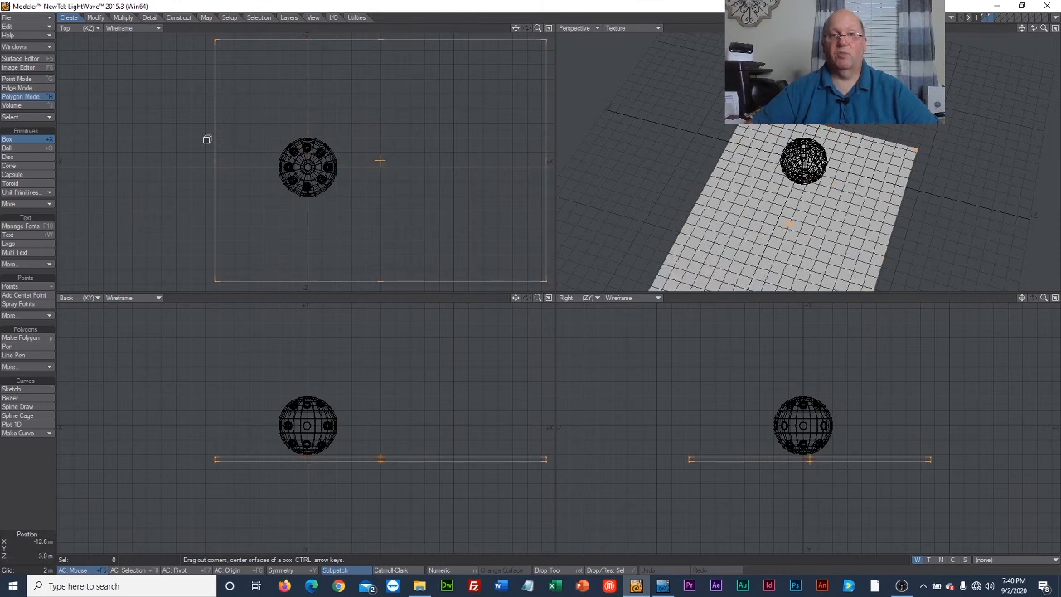
left_click_drag(216, 167, 63, 181)
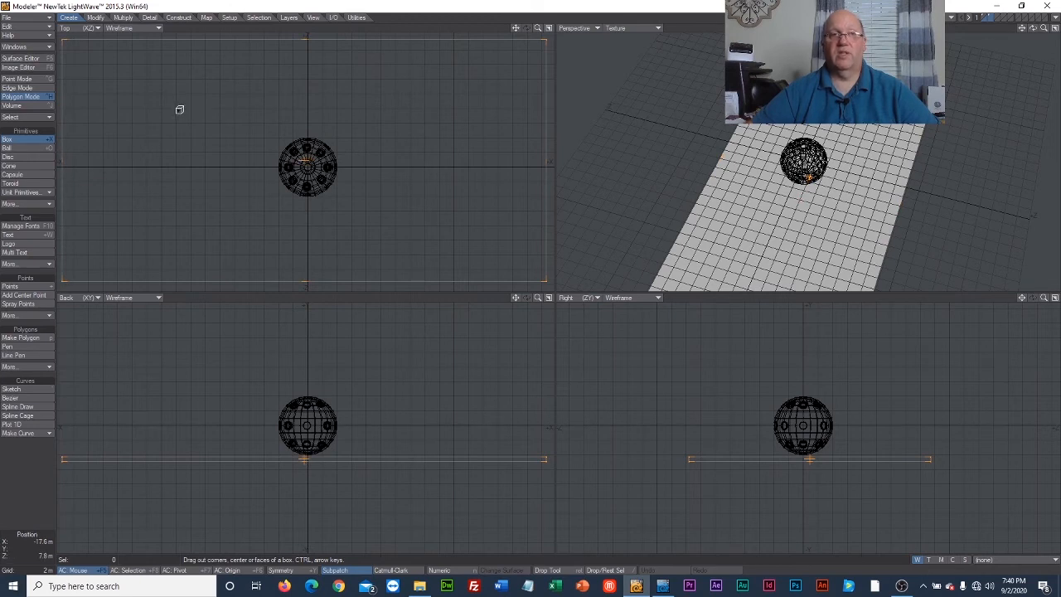
left_click(21, 140)
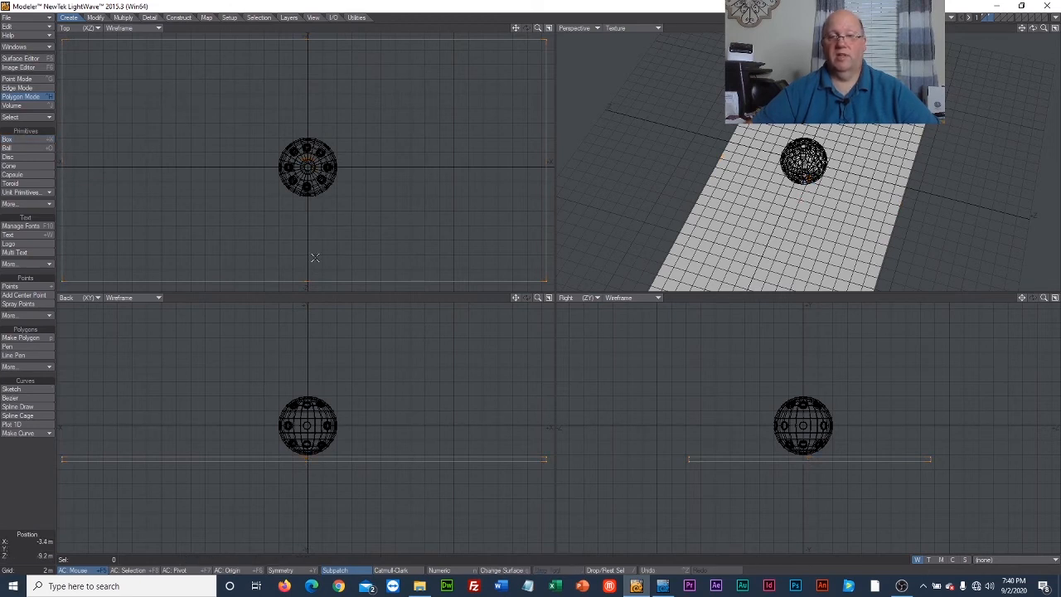
Select all the polygons of the ground slab and assign them a new surface named floor.
key("a")
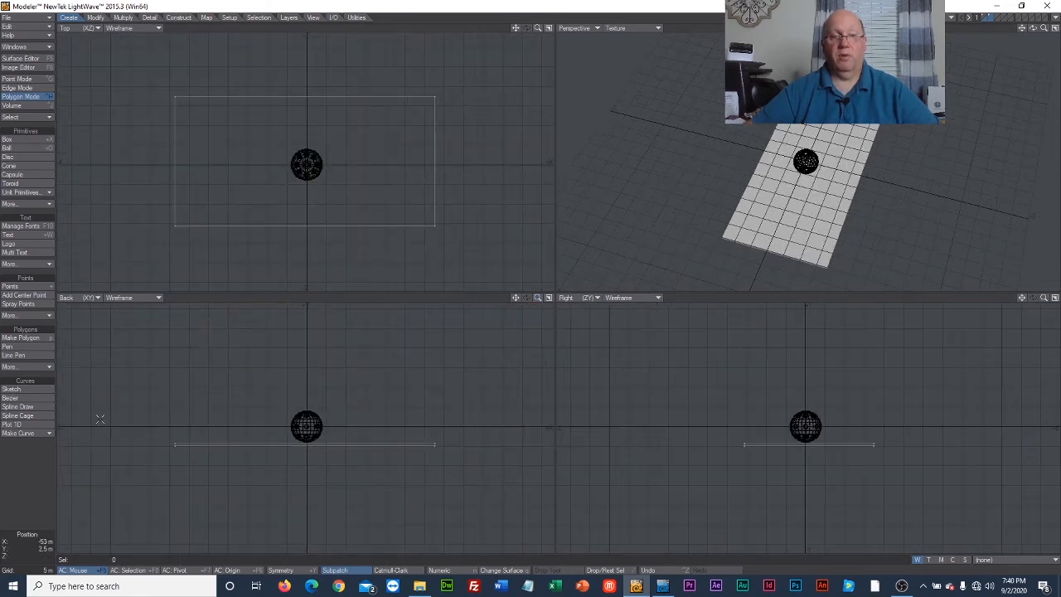
mouse_move(149, 406)
left_mouse_down()
mouse_move(170, 392)
mouse_move(456, 390)
mouse_move(315, 502)
left_mouse_up()
right_click_drag(298, 502, 154, 379)
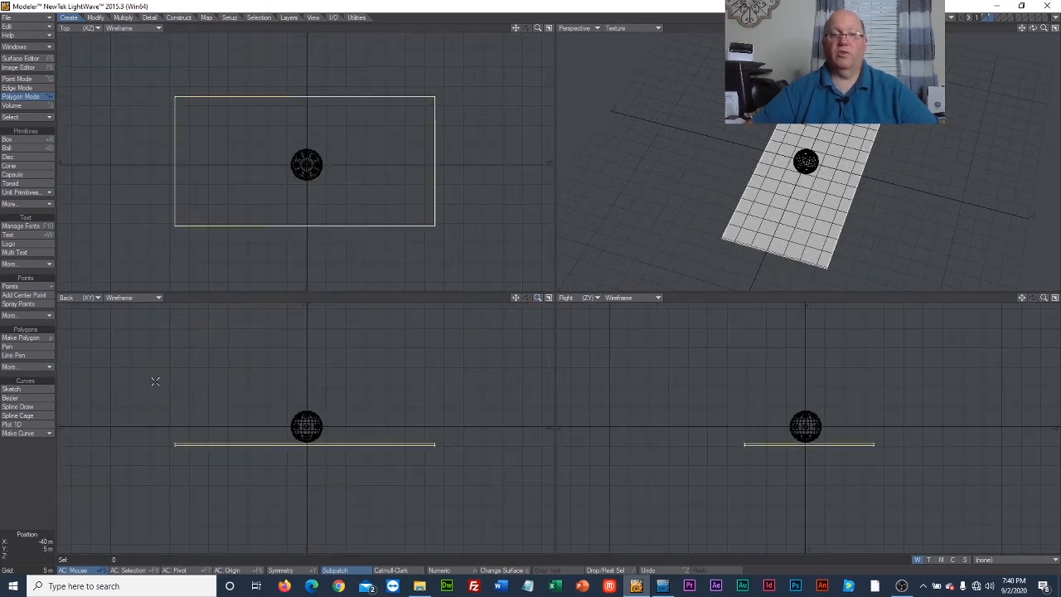
left_click(495, 569)
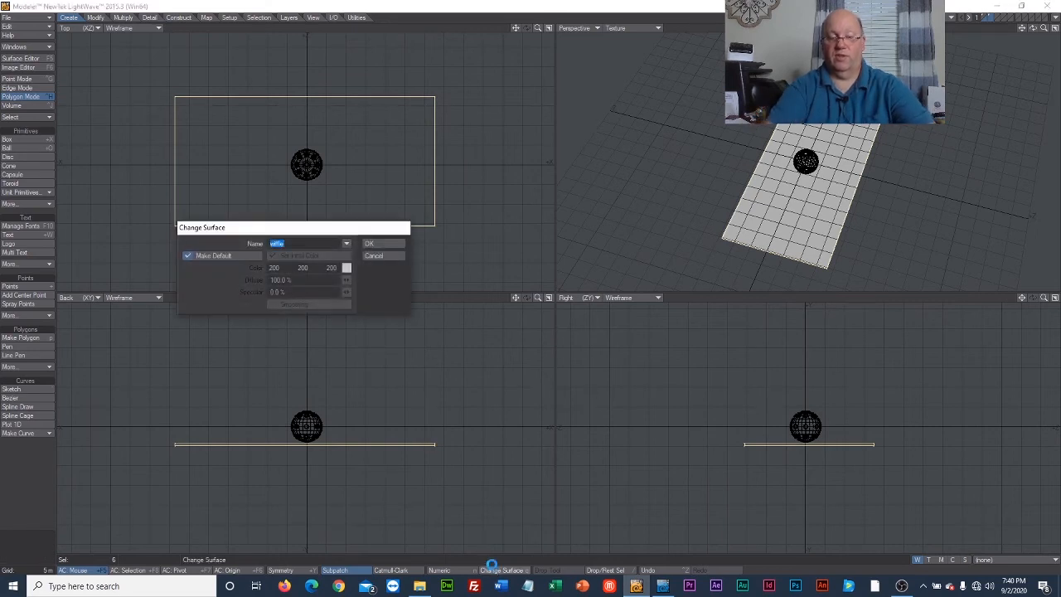
type("floor")
key("Return")
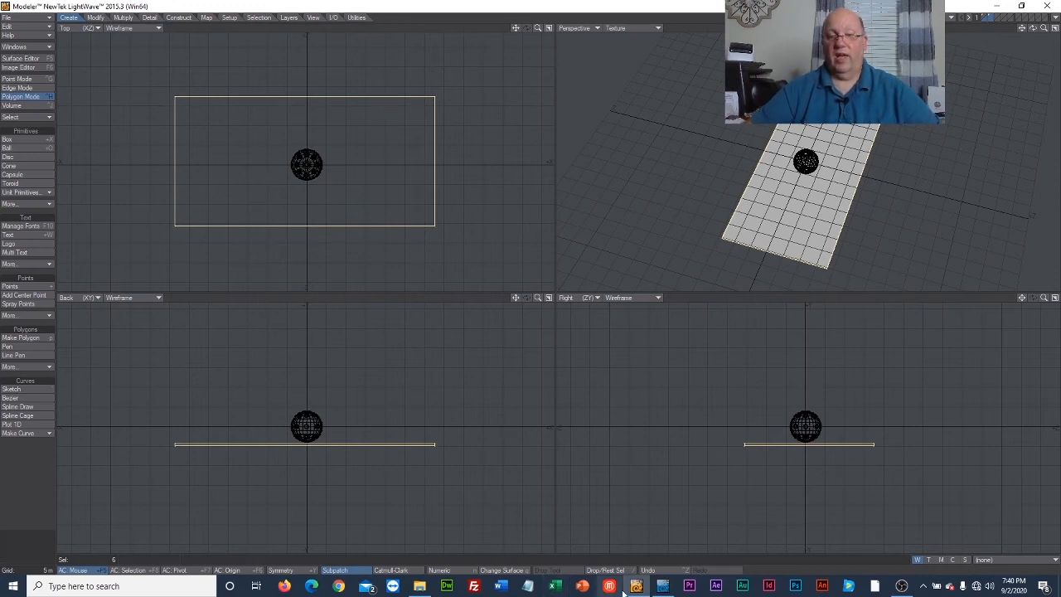
Switch to Layout, move the camera close to the ball at about 3.1 m height, and tilt it down to about 11.3° pitch.
left_click(662, 586)
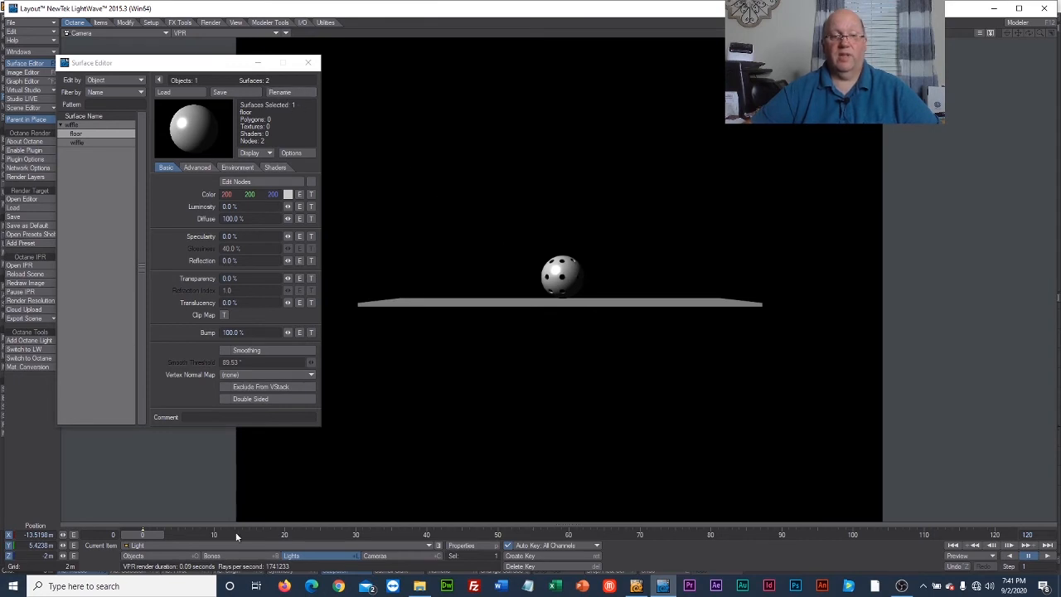
left_click(372, 556)
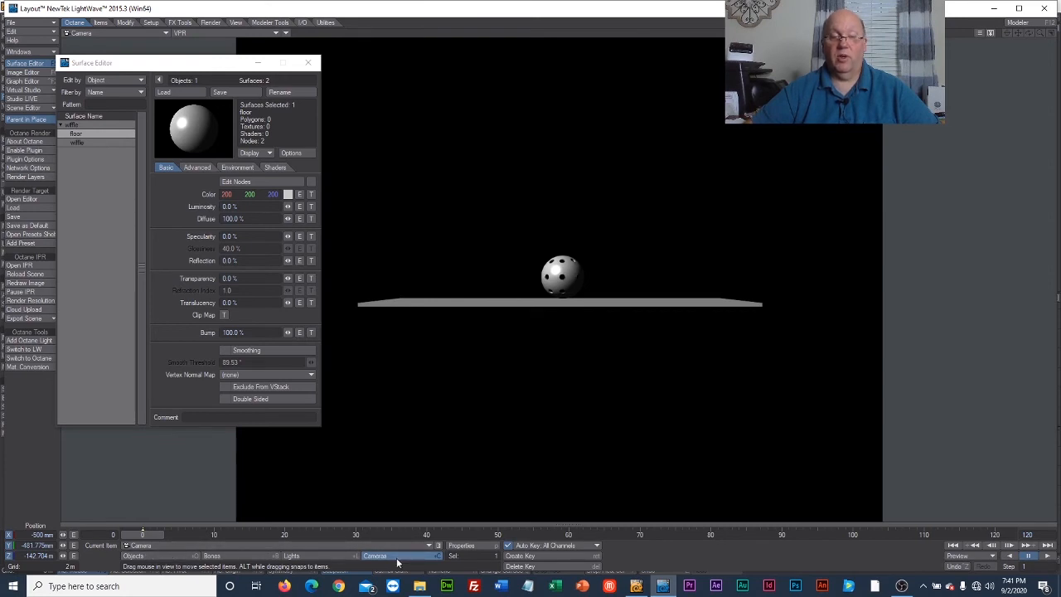
left_click(125, 23)
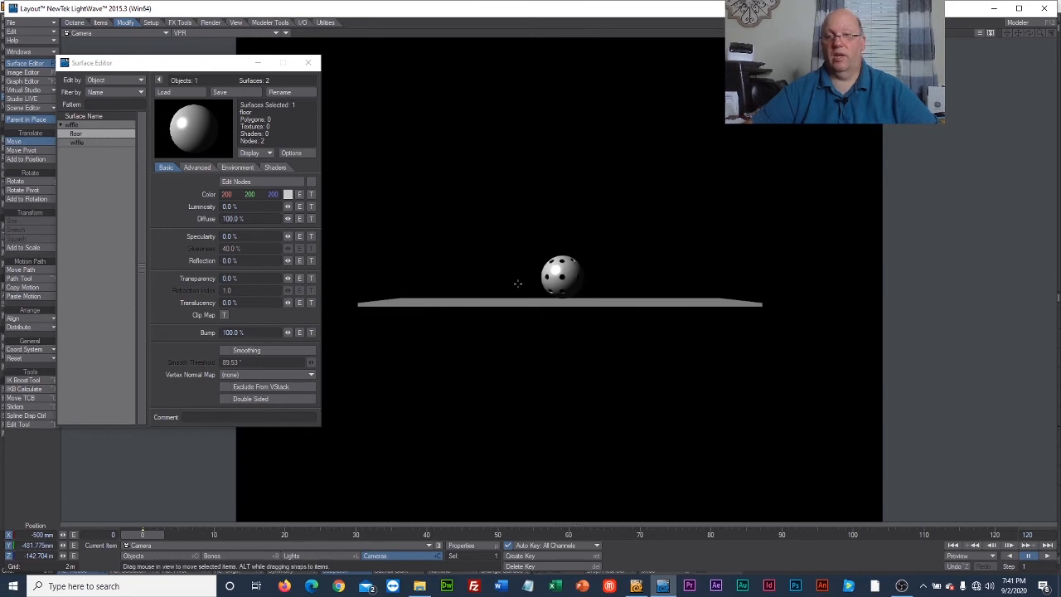
left_click_drag(571, 512, 572, 1)
left_click_drag(501, 482, 559, 469)
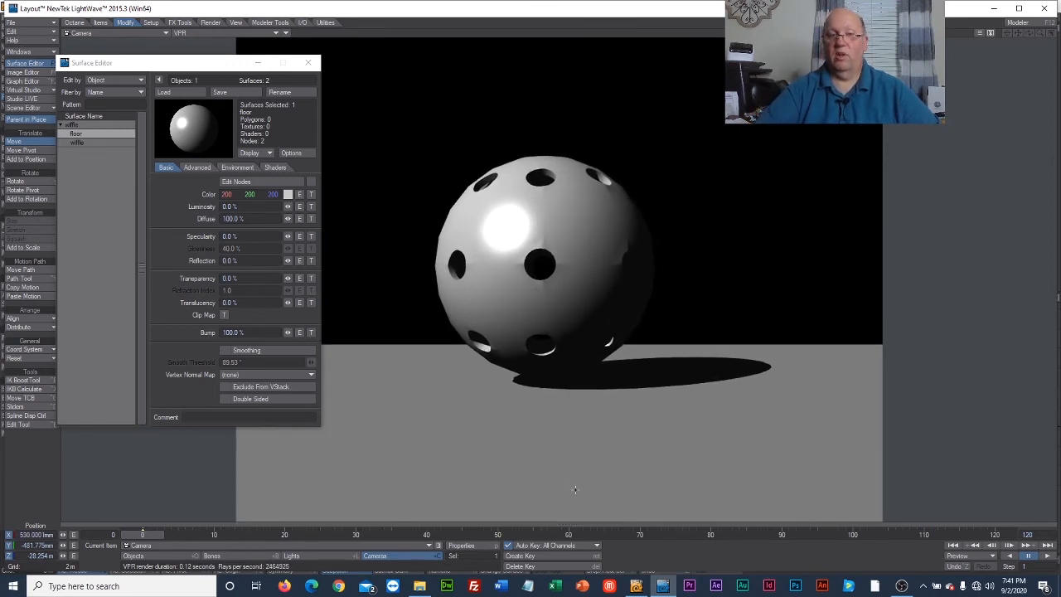
right_click_drag(559, 447, 559, 179)
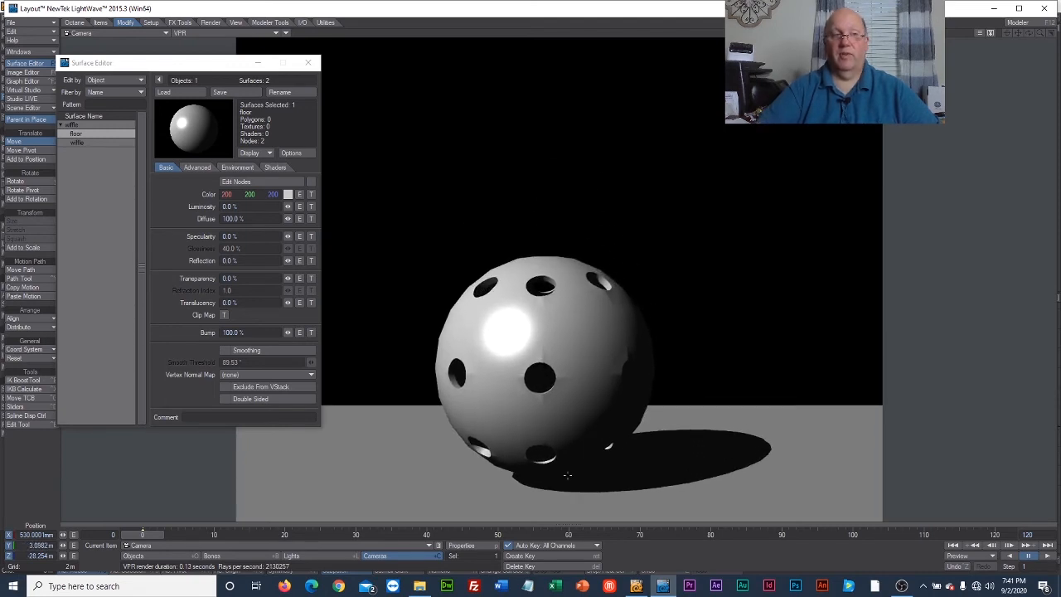
left_click(25, 181)
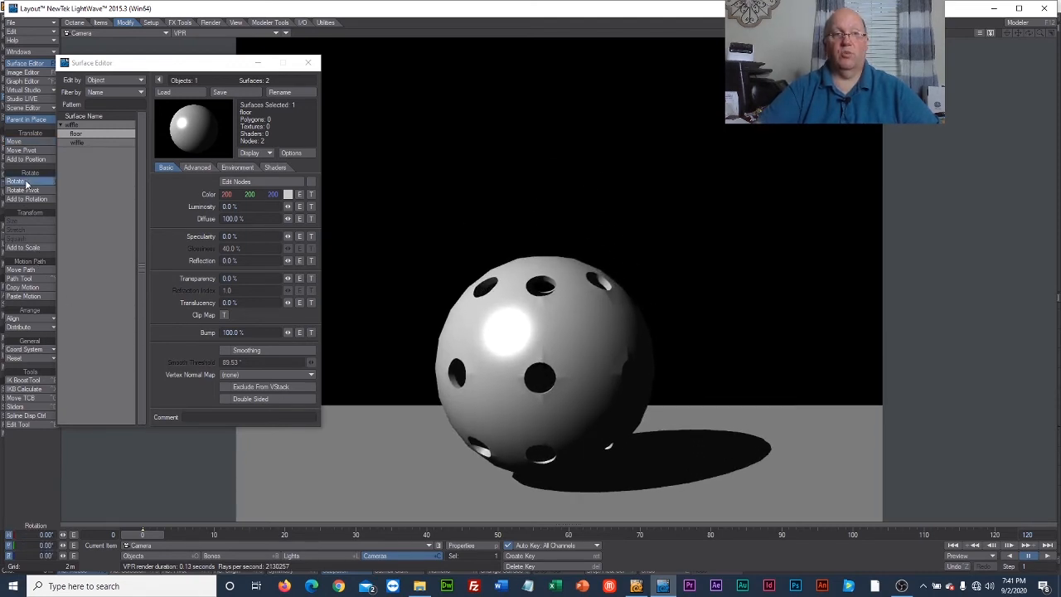
left_click_drag(559, 273, 560, 334)
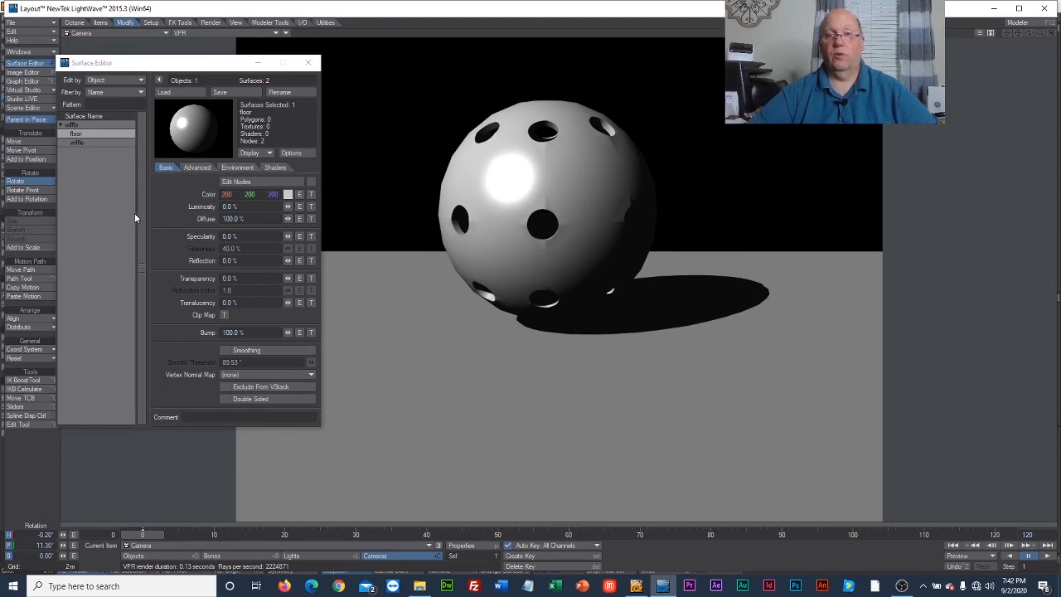
Set the floor surface's color to golden yellow (255, 207, 62).
left_click(287, 195)
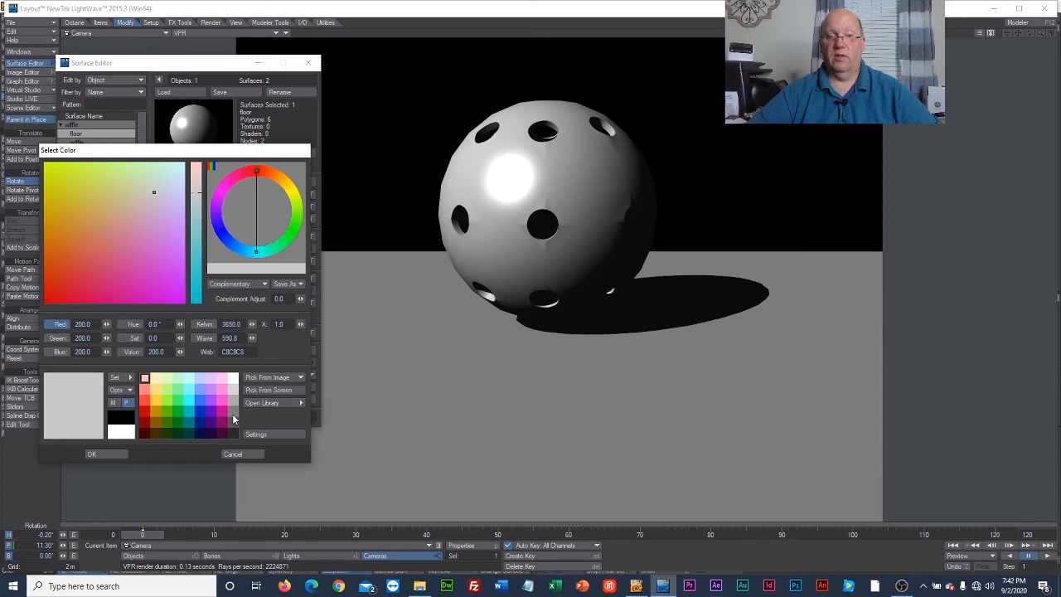
left_click(161, 408)
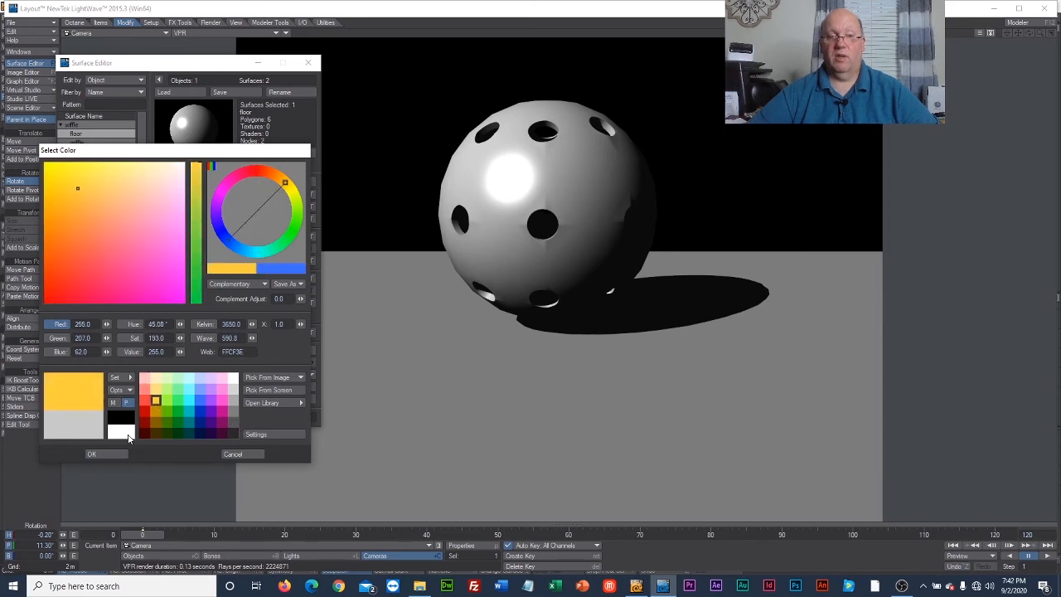
left_click(120, 454)
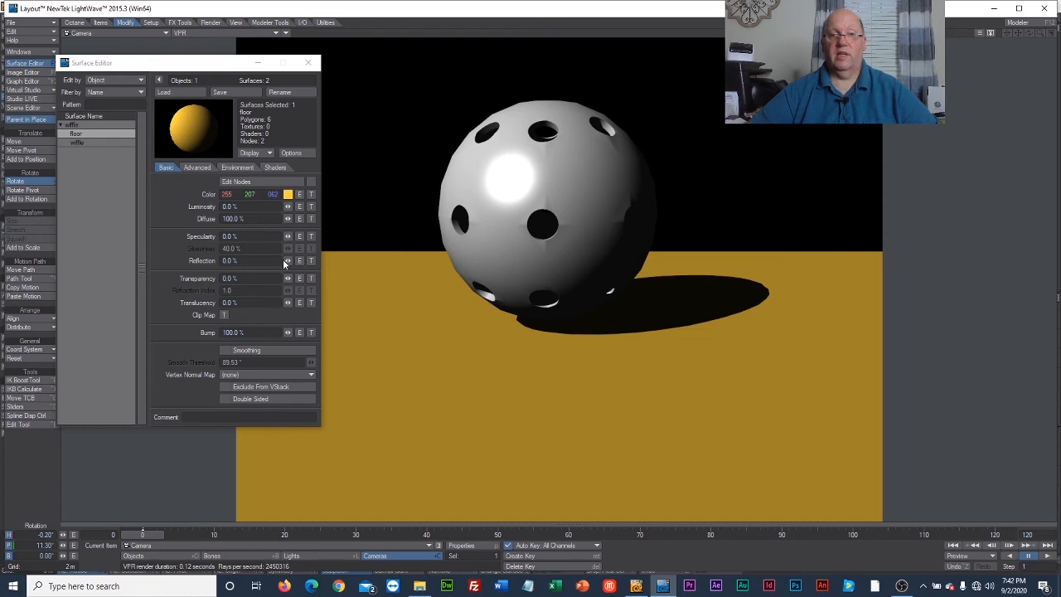
Make the floor surface shiny with about 80.5% specularity, 60% glossiness and 25% reflection.
mouse_move(288, 262)
left_mouse_down()
mouse_move(328, 262)
mouse_move(290, 262)
left_mouse_up()
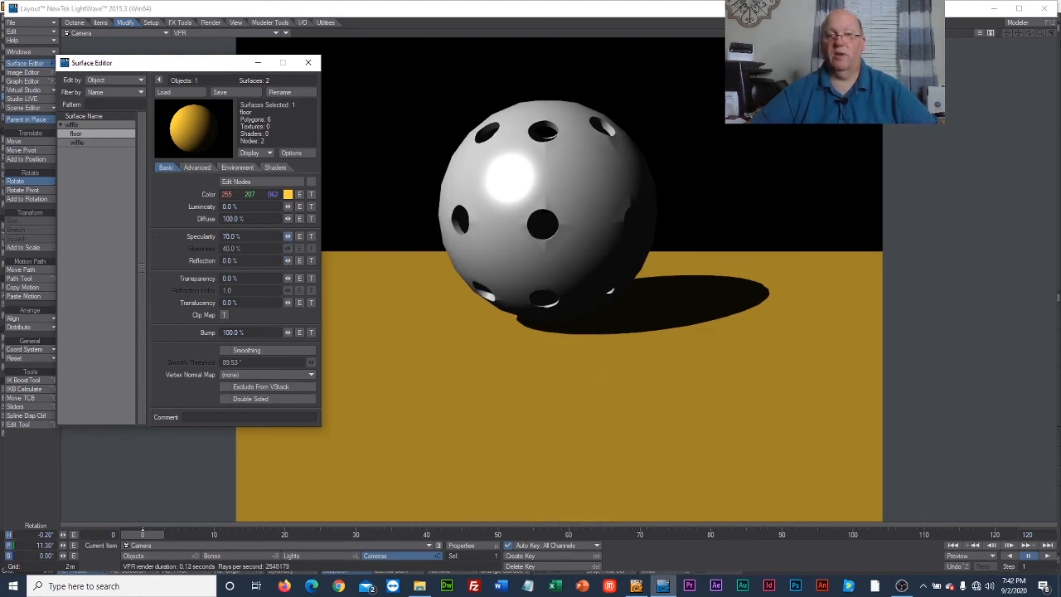
left_click_drag(288, 237, 318, 237)
left_click_drag(288, 263, 308, 263)
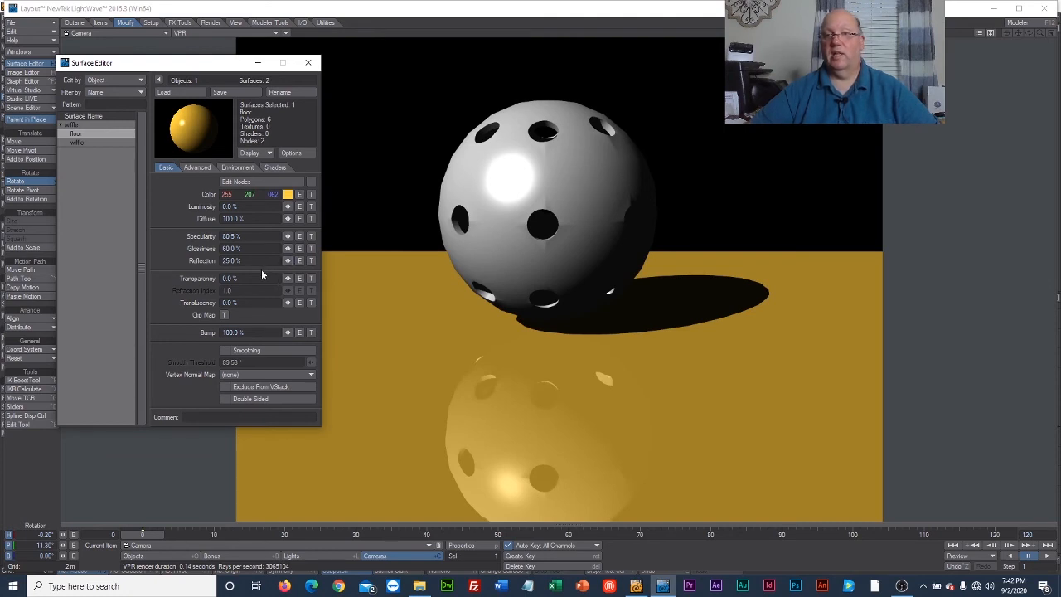
Set the wiffle surface's color to red (191, 0, 0).
left_click(79, 144)
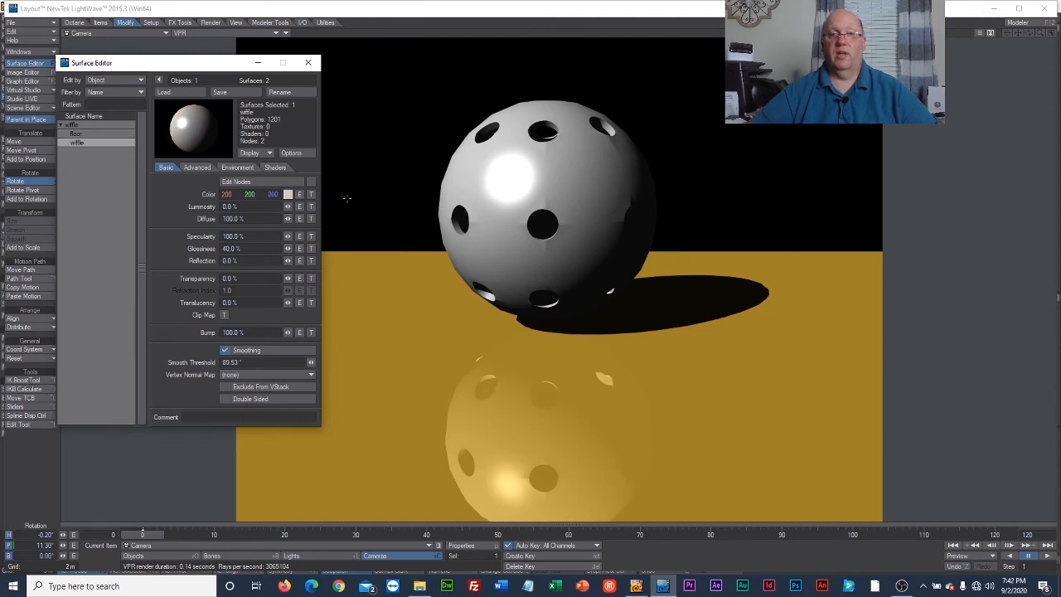
left_click(288, 195)
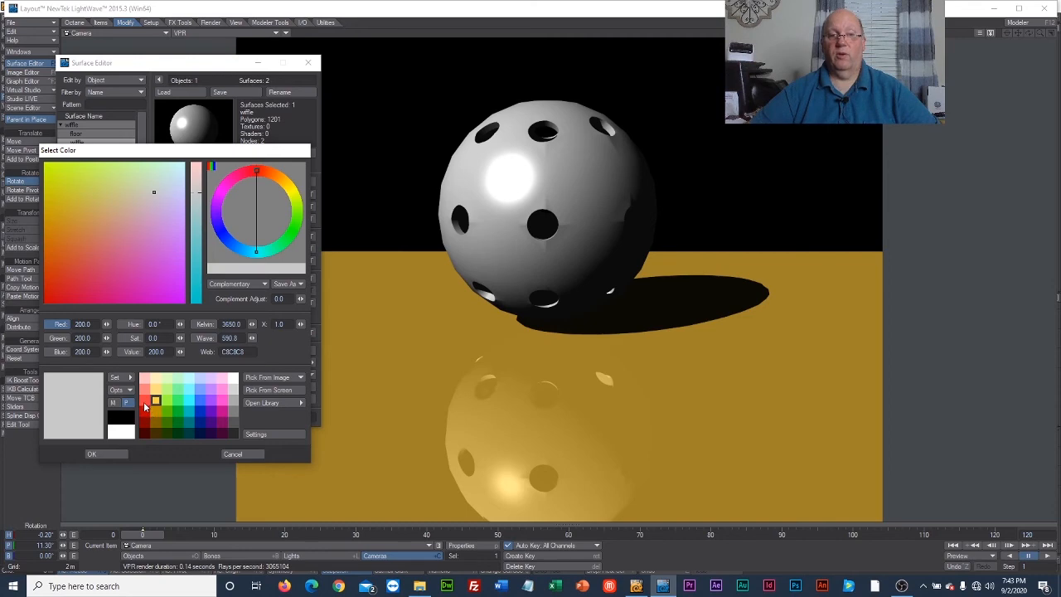
left_click(145, 406)
left_click(114, 454)
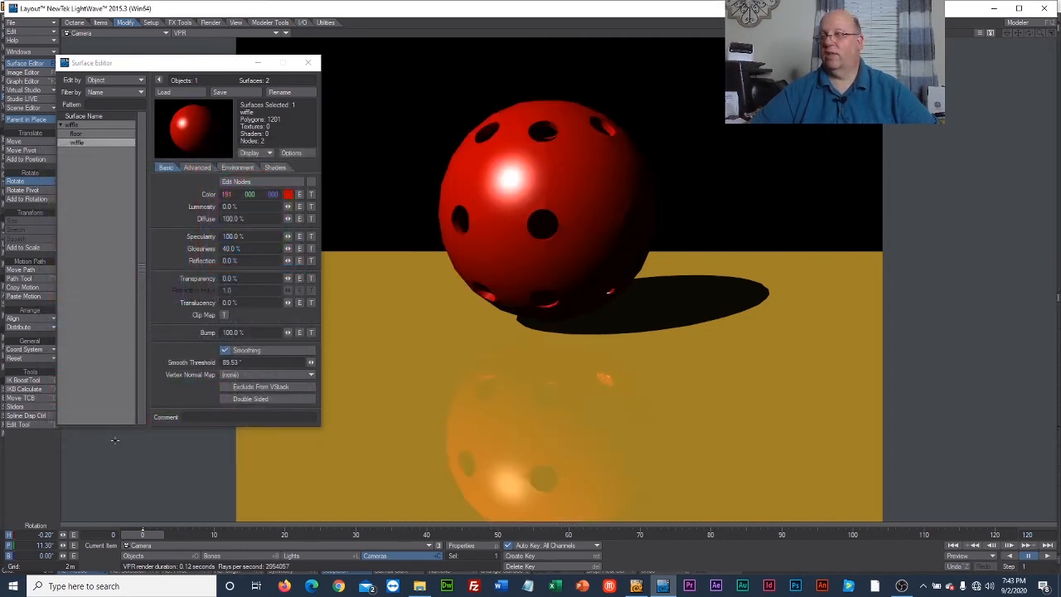
Set the wiffle surface's color to pale cyan (191, 255, 255) and close the Surface Editor.
left_click(288, 194)
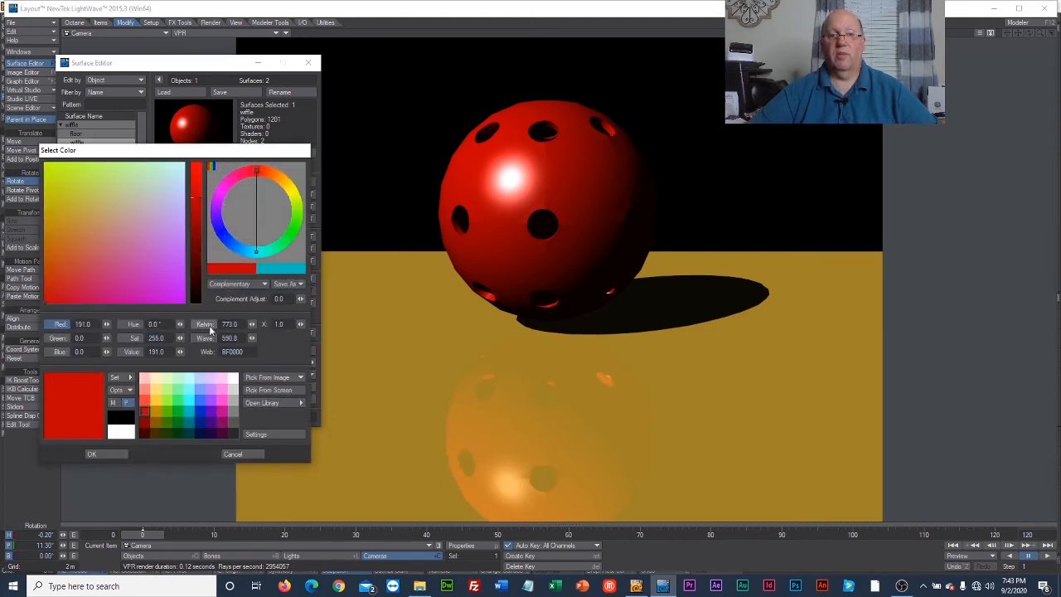
left_click(192, 386)
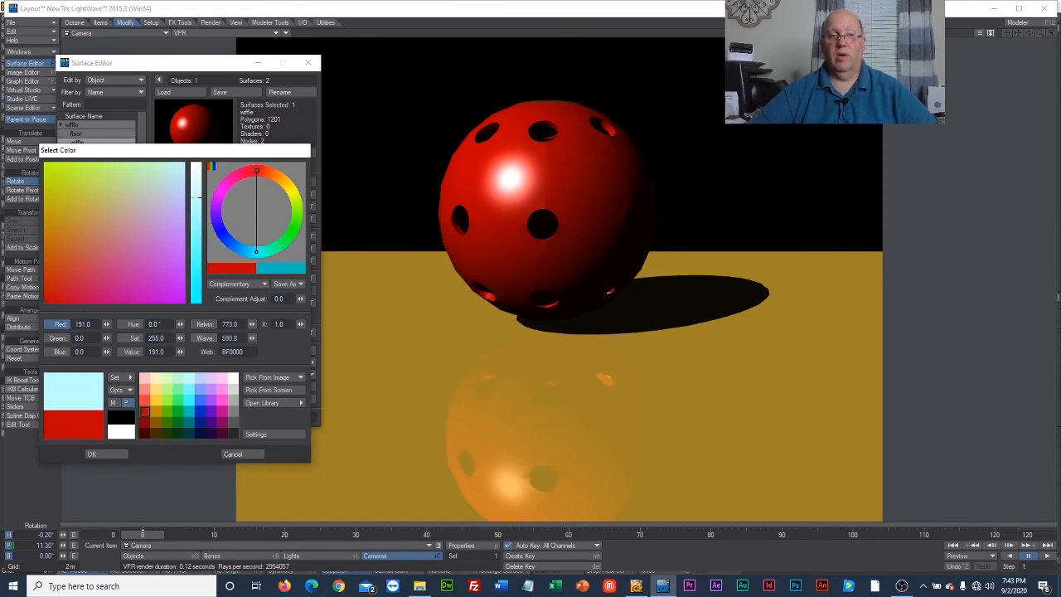
left_click(117, 453)
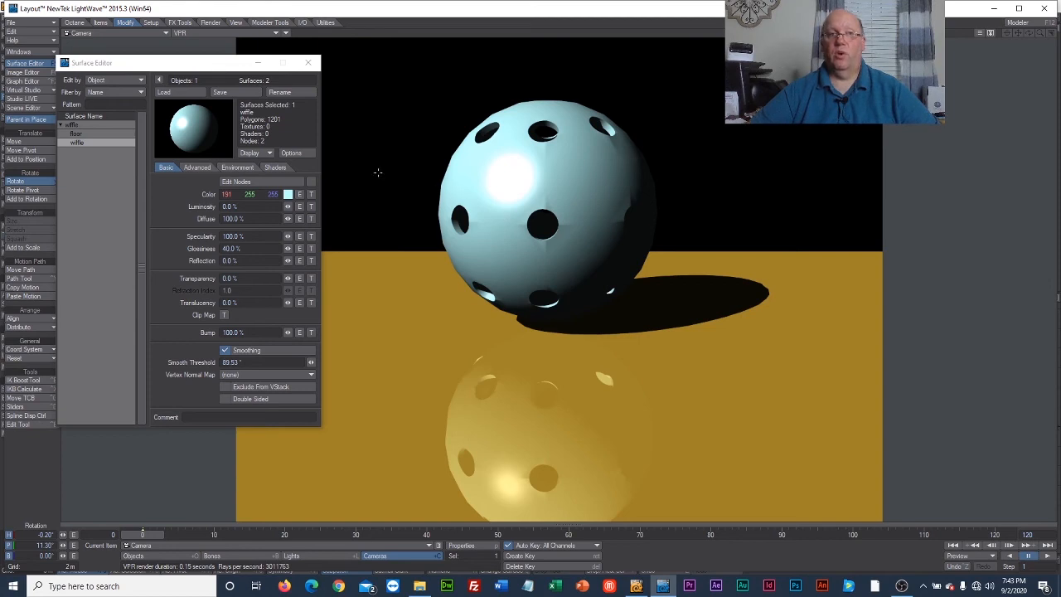
left_click(309, 63)
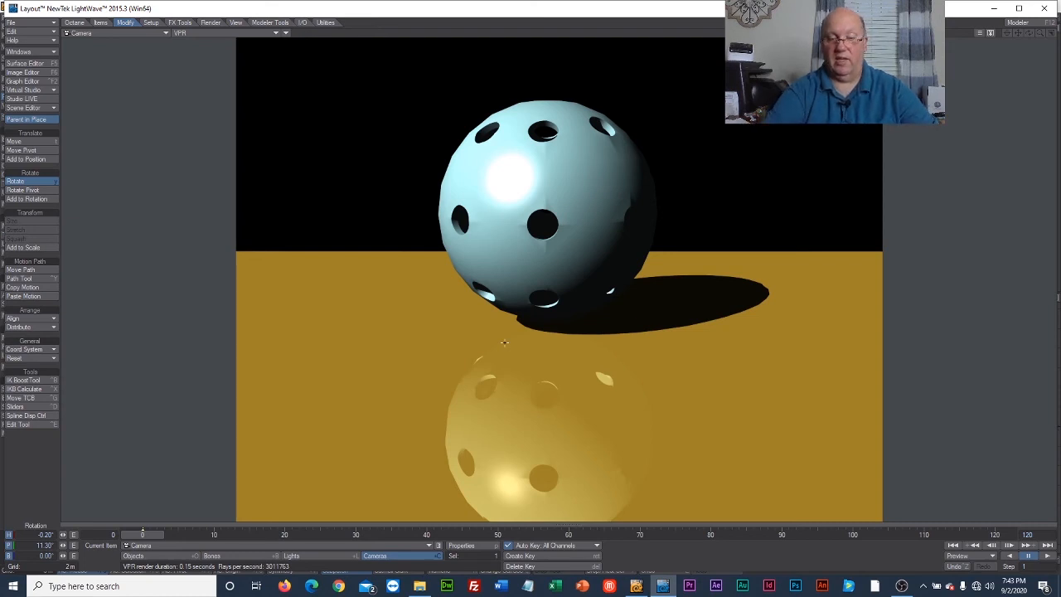
Render the current frame and dismiss the render status to show the finished image.
key("F9")
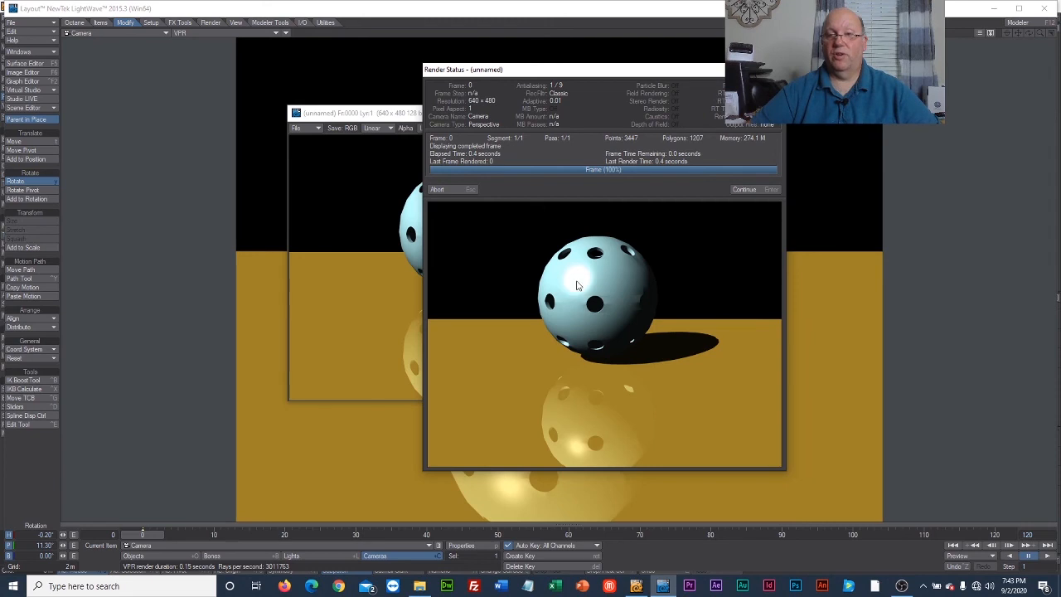
left_click(744, 190)
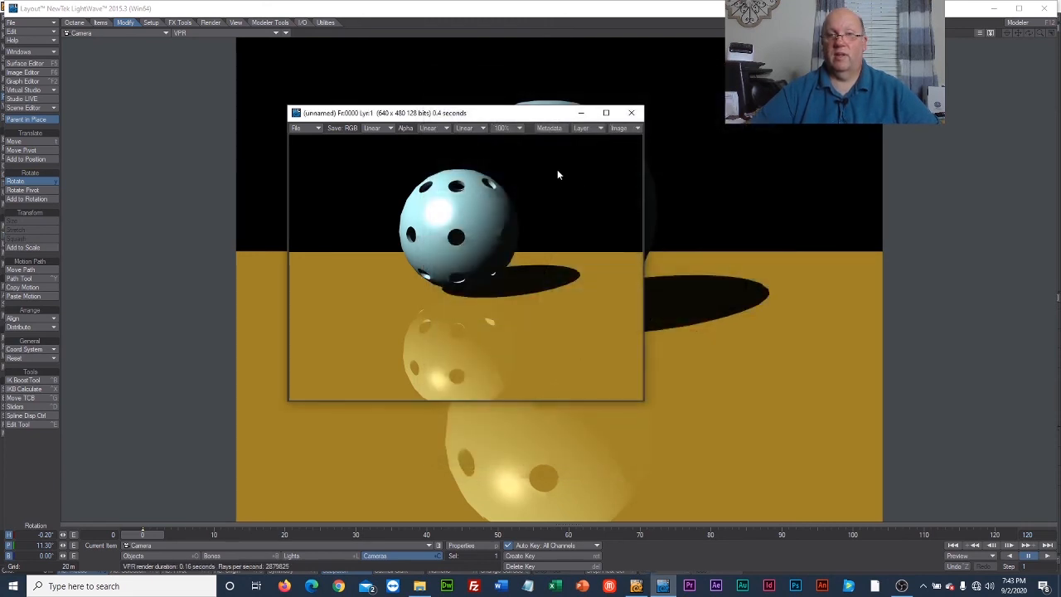
left_click_drag(522, 112, 536, 93)
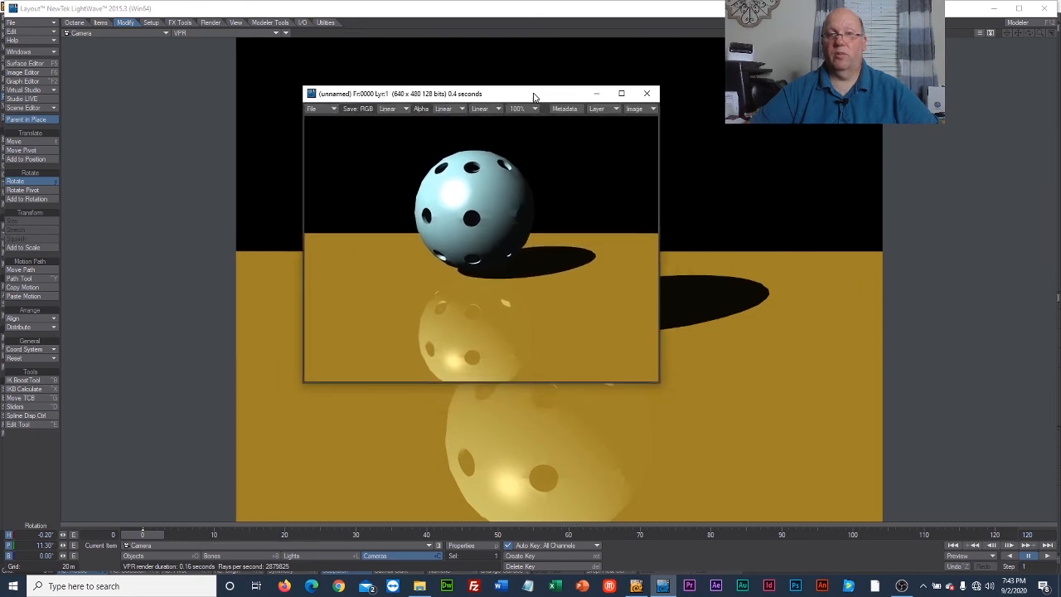
Save the rendered image with alpha as a 32-bit PNG named wiffle_ball in the Week4 folder and close the image viewer.
left_click(331, 111)
mouse_move(331, 111)
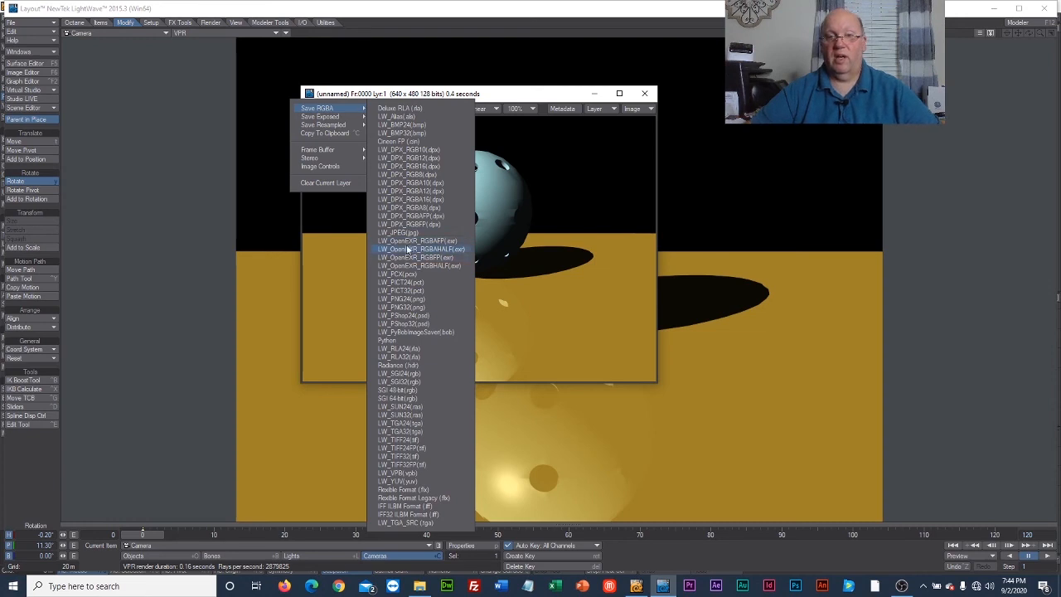
left_click(414, 309)
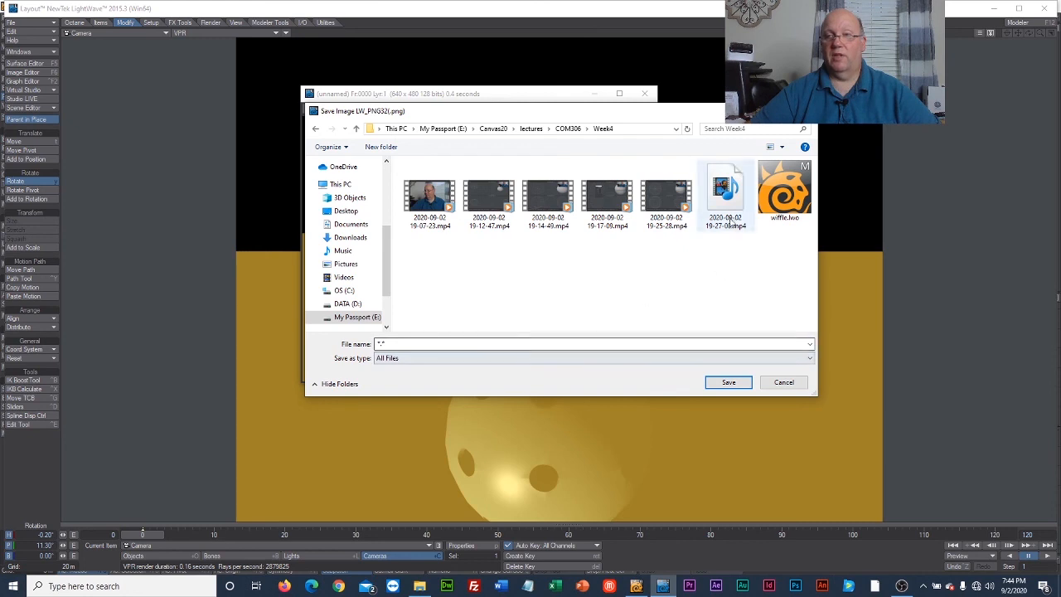
left_click(441, 344)
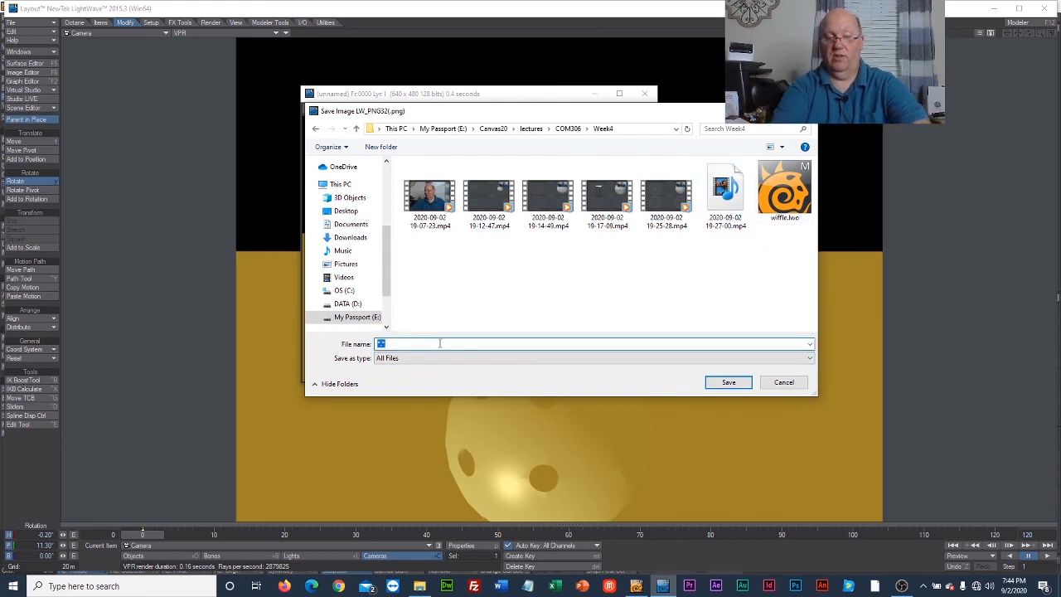
type("wiffle")
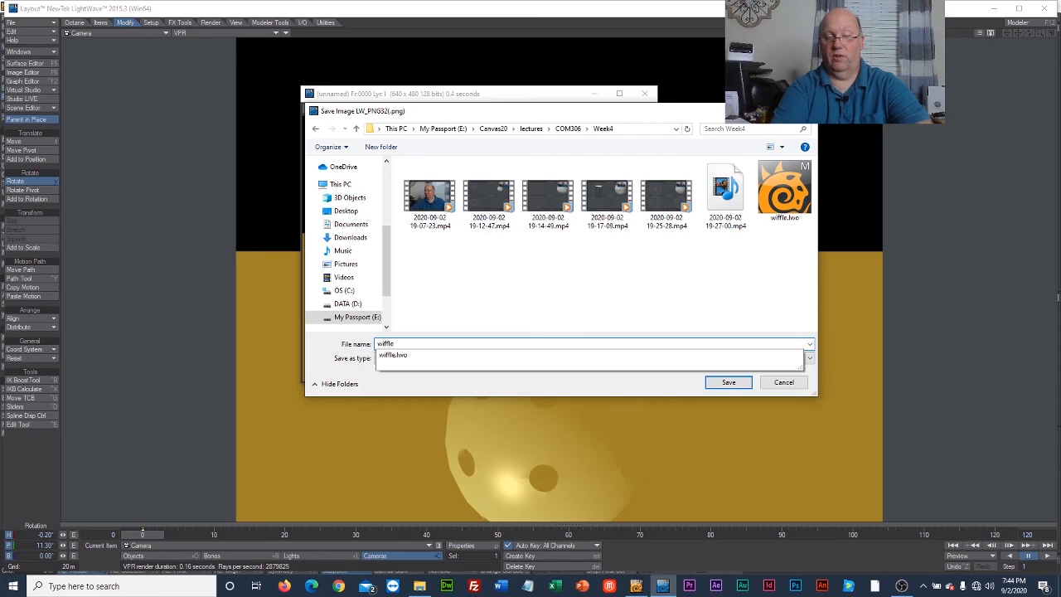
type("_ball")
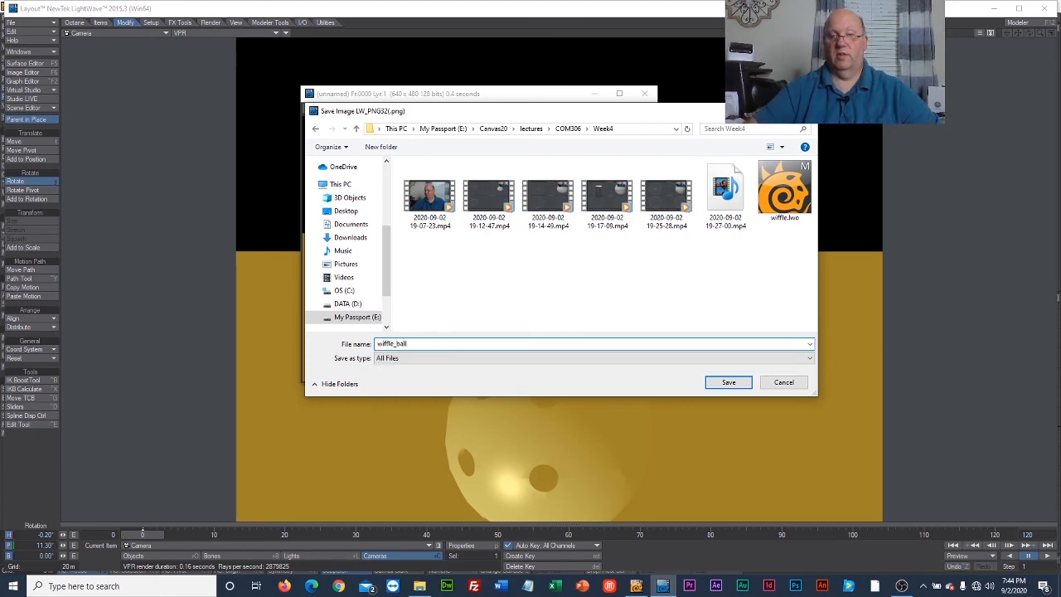
left_click(727, 383)
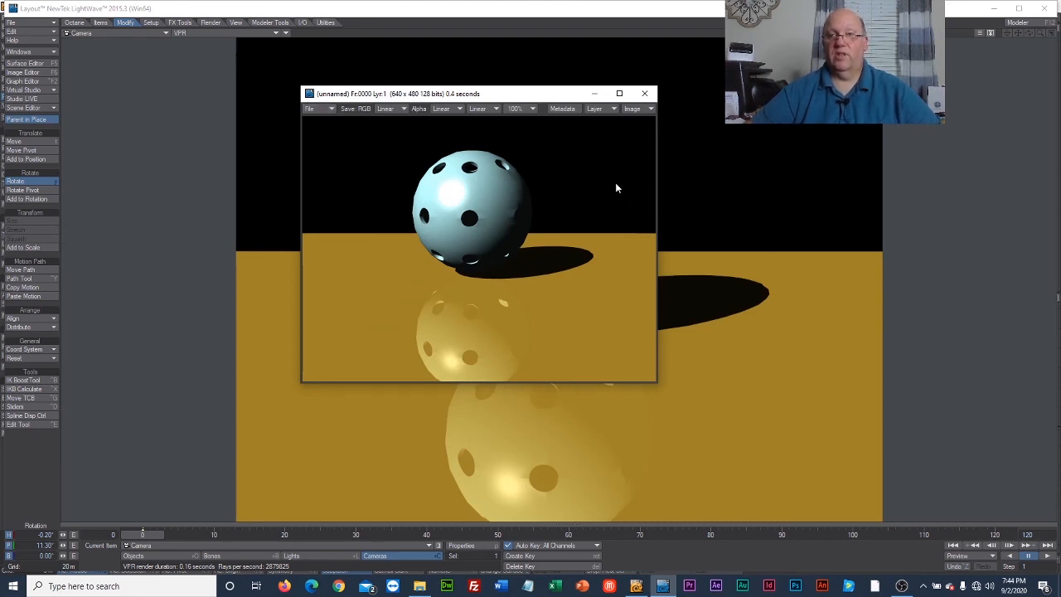
left_click(644, 93)
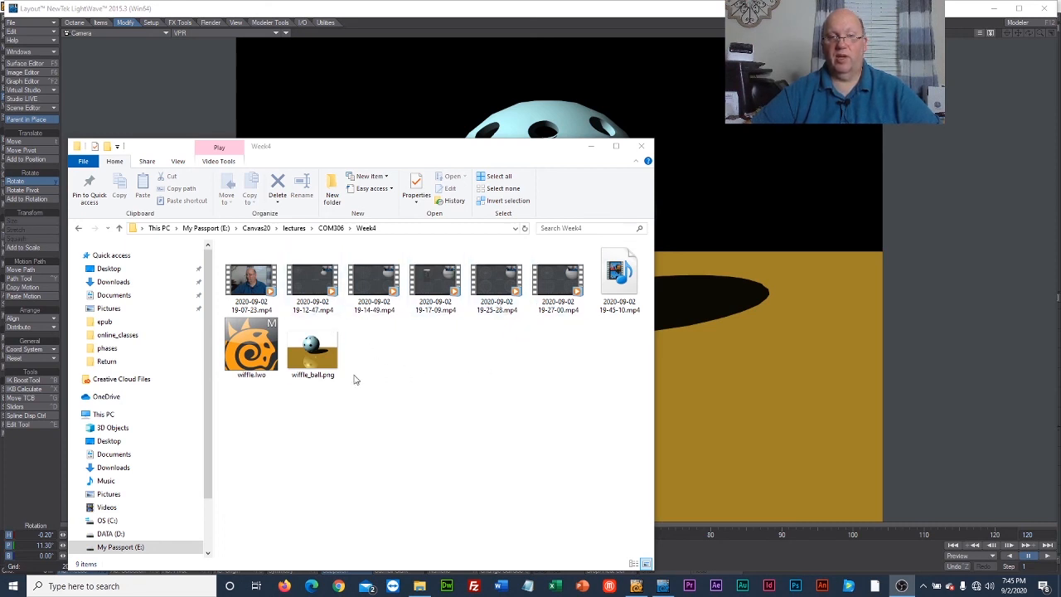
Open wiffle_ball.png from the Week4 folder in Photos to check the saved render, and close it again.
left_click(319, 362)
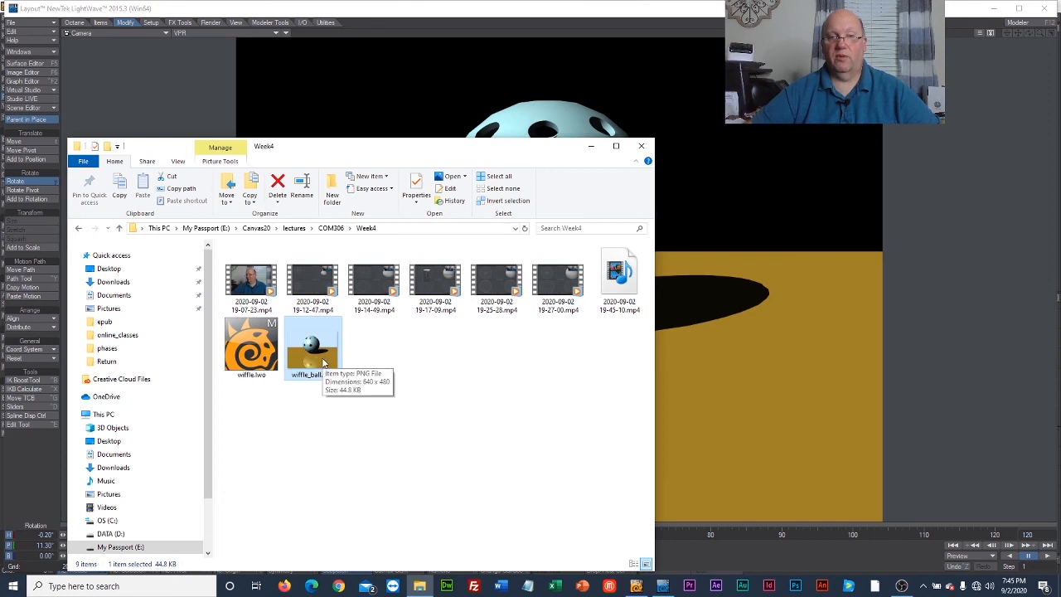
right_click(325, 363)
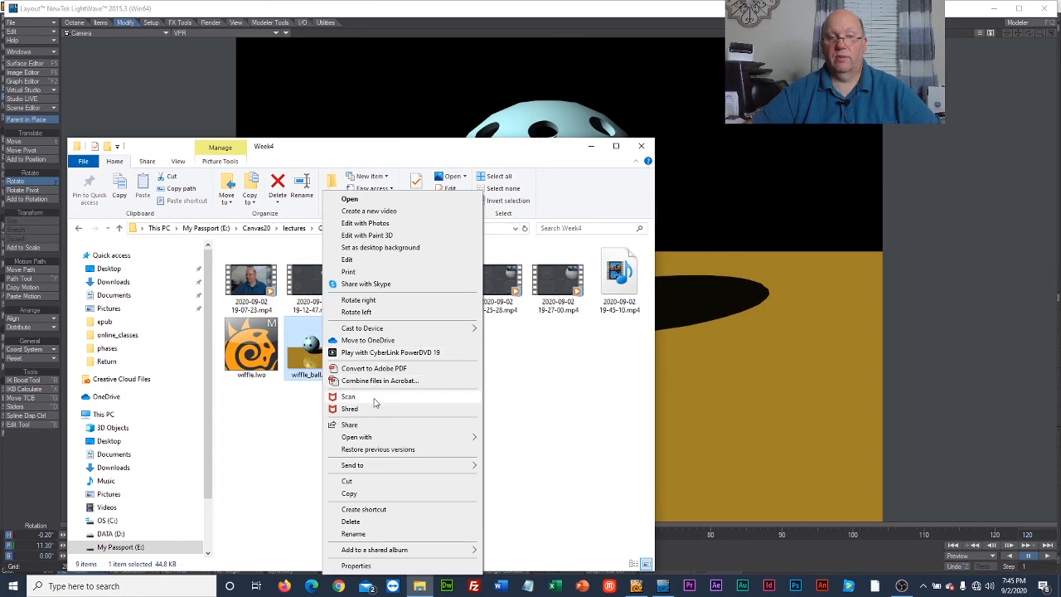
mouse_move(389, 438)
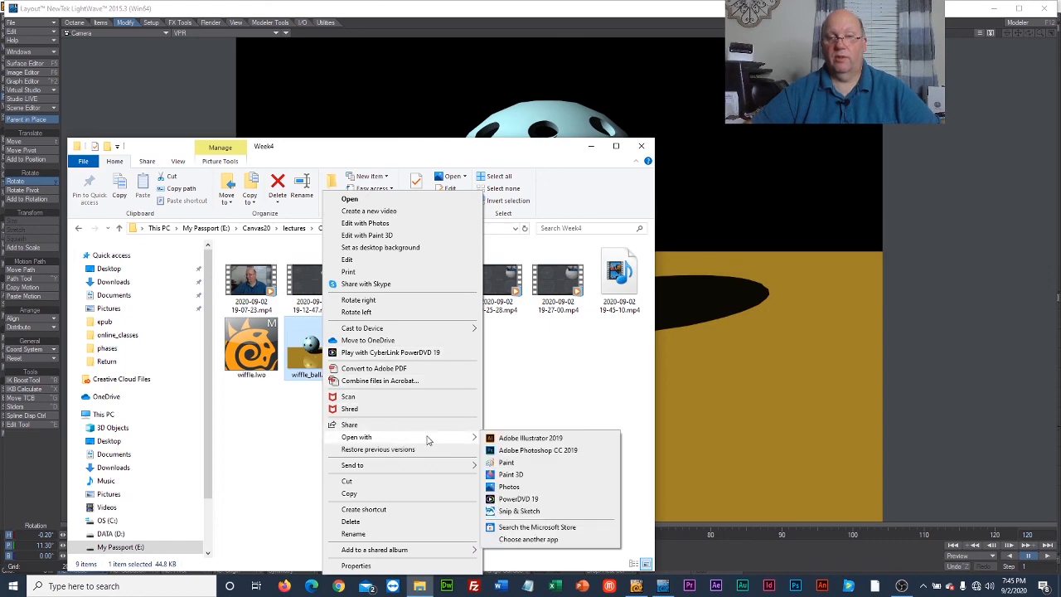
left_click(533, 485)
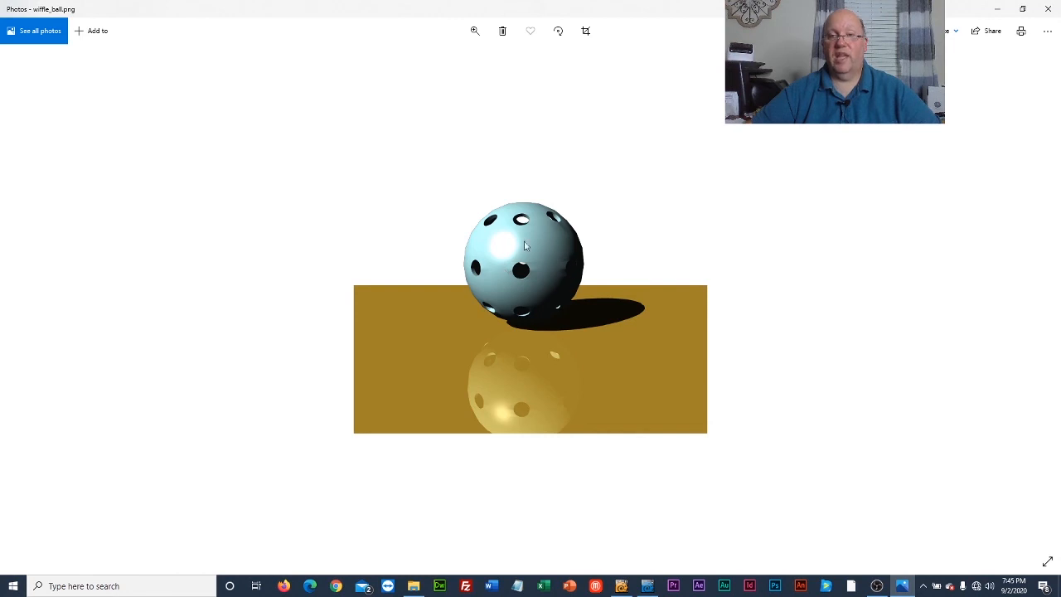
left_click(1048, 9)
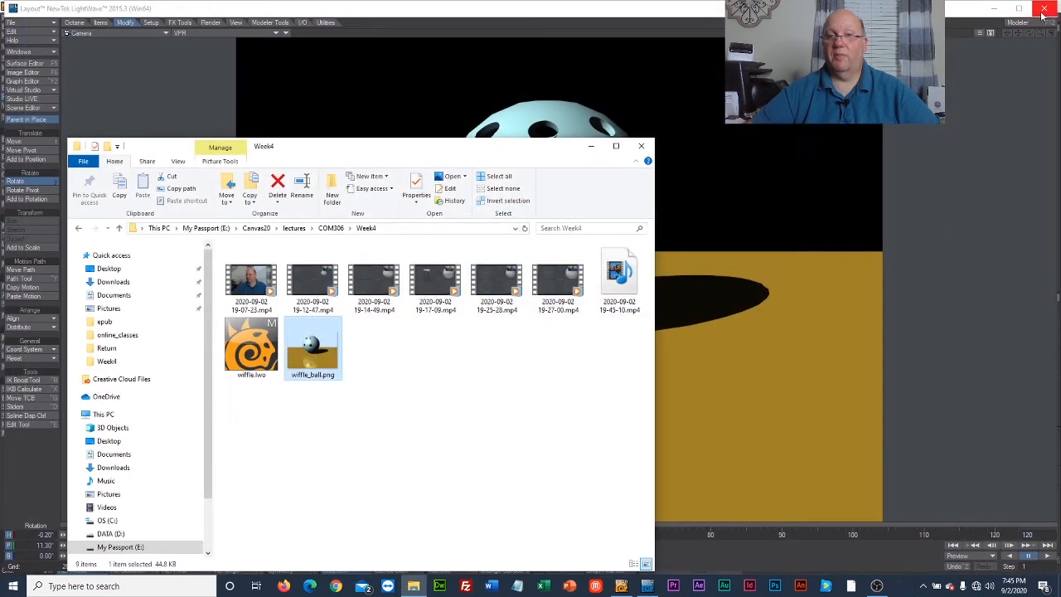